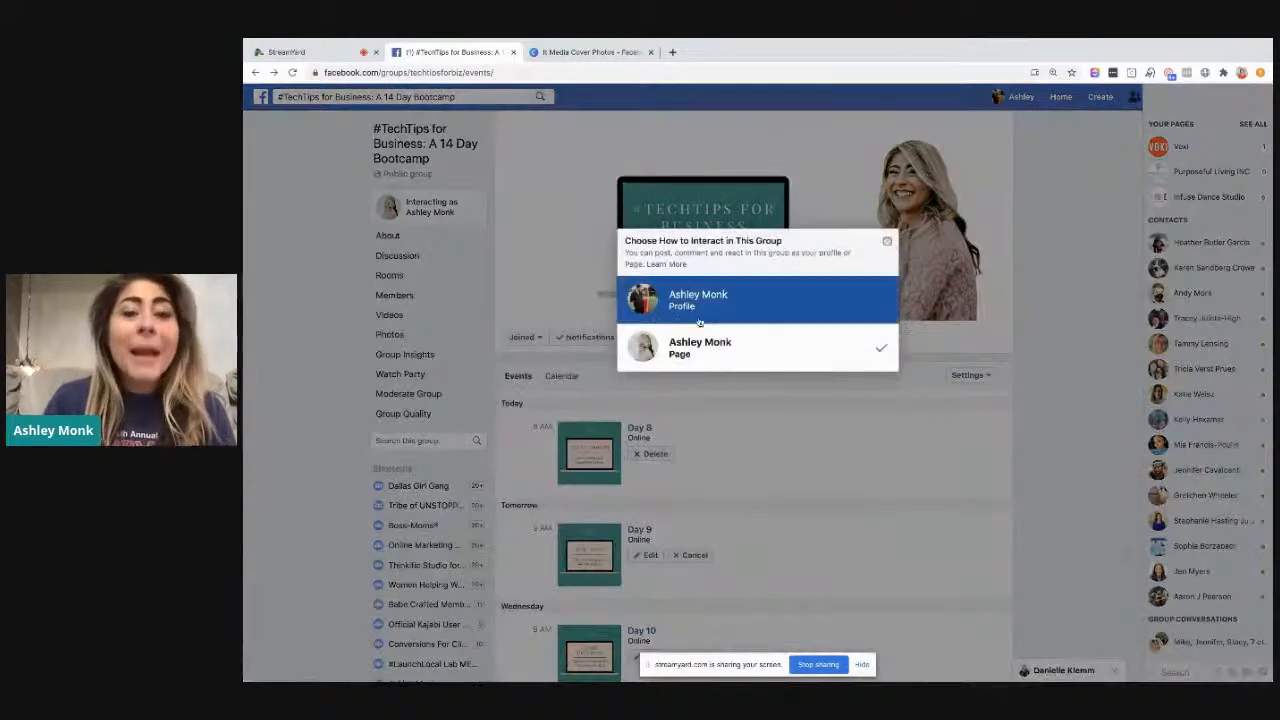
# Search Facebook for the owner's profile, then open the linked business page from the profile's intro
pyautogui.click(497, 196)
pyautogui.click(462, 99)
pyautogui.write('ash')
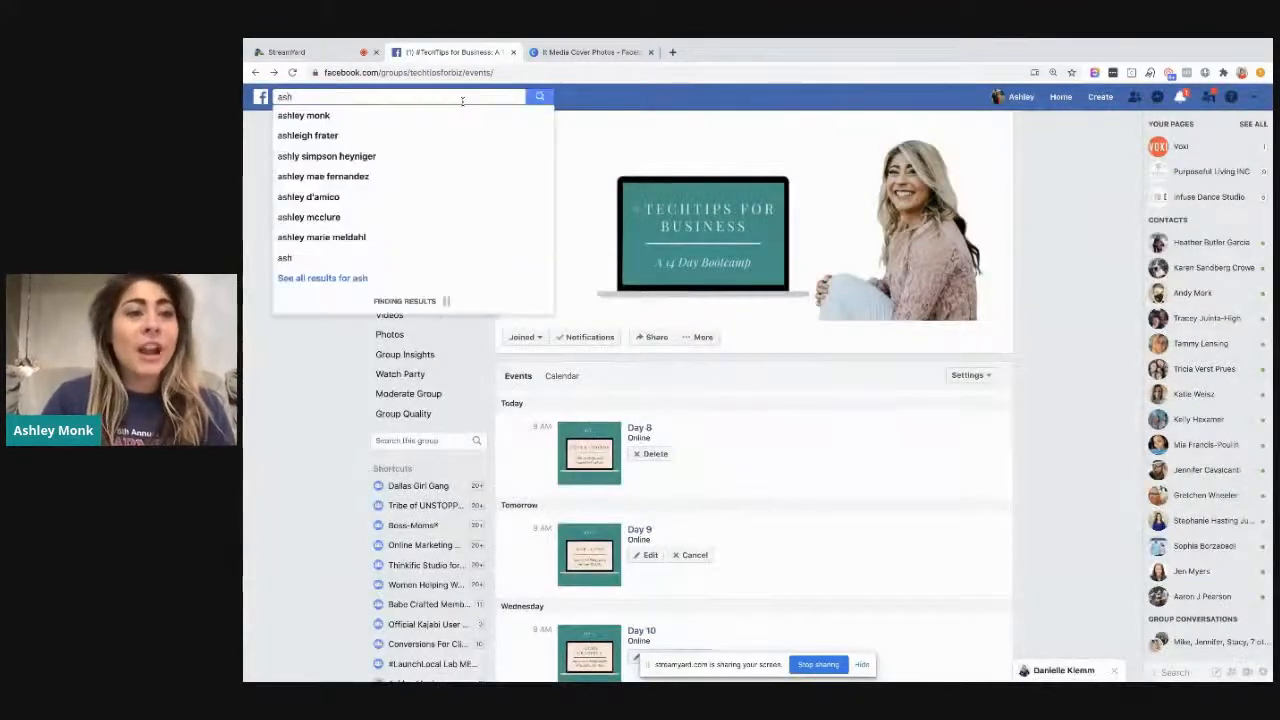
pyautogui.click(457, 116)
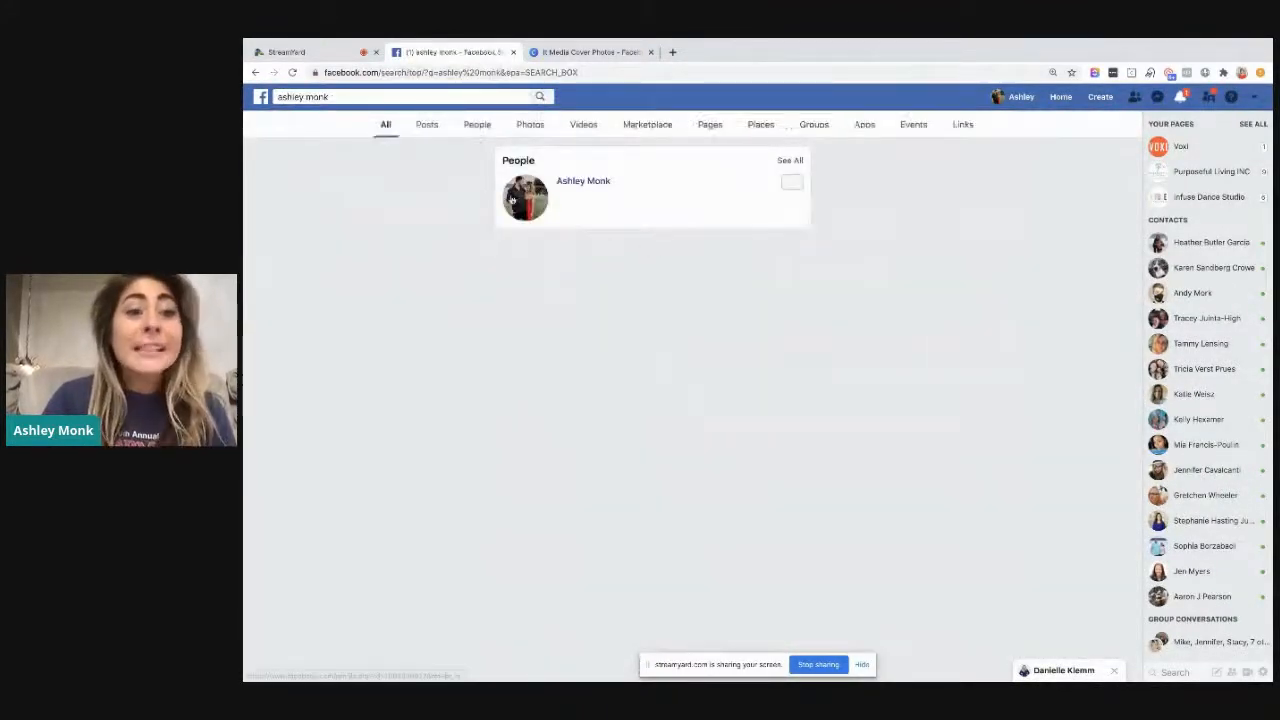
pyautogui.click(585, 181)
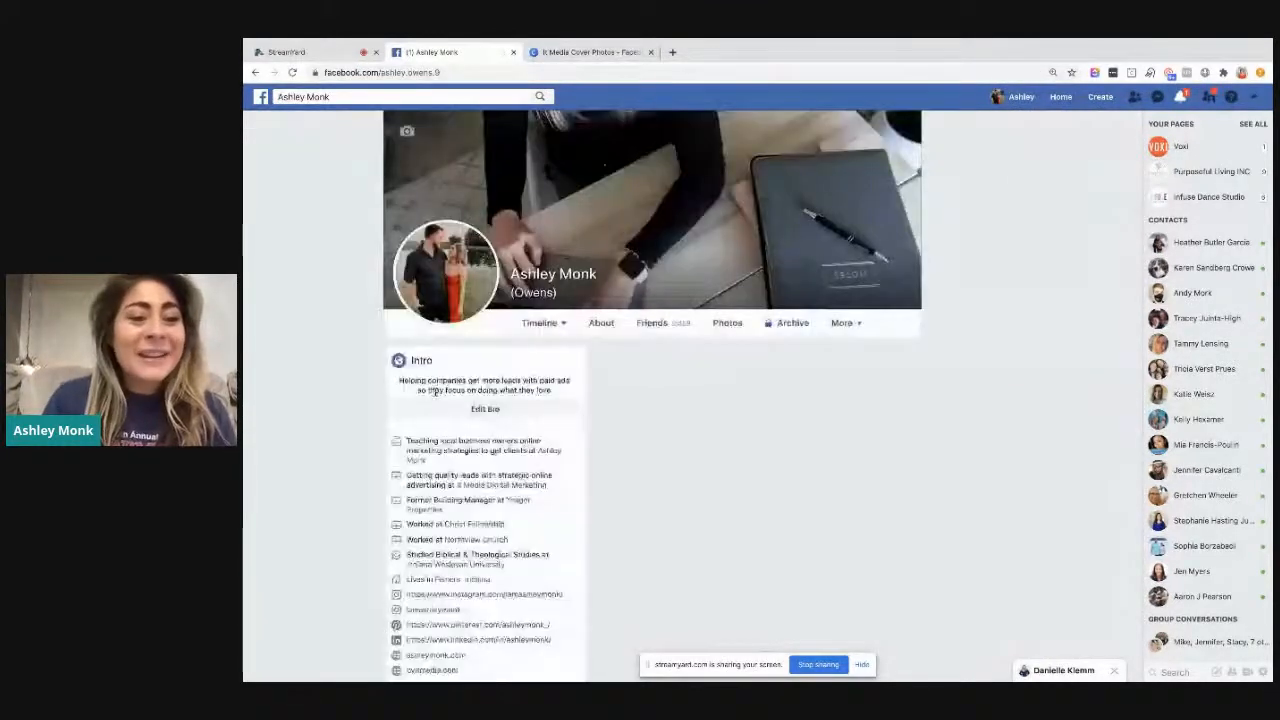
pyautogui.click(545, 452)
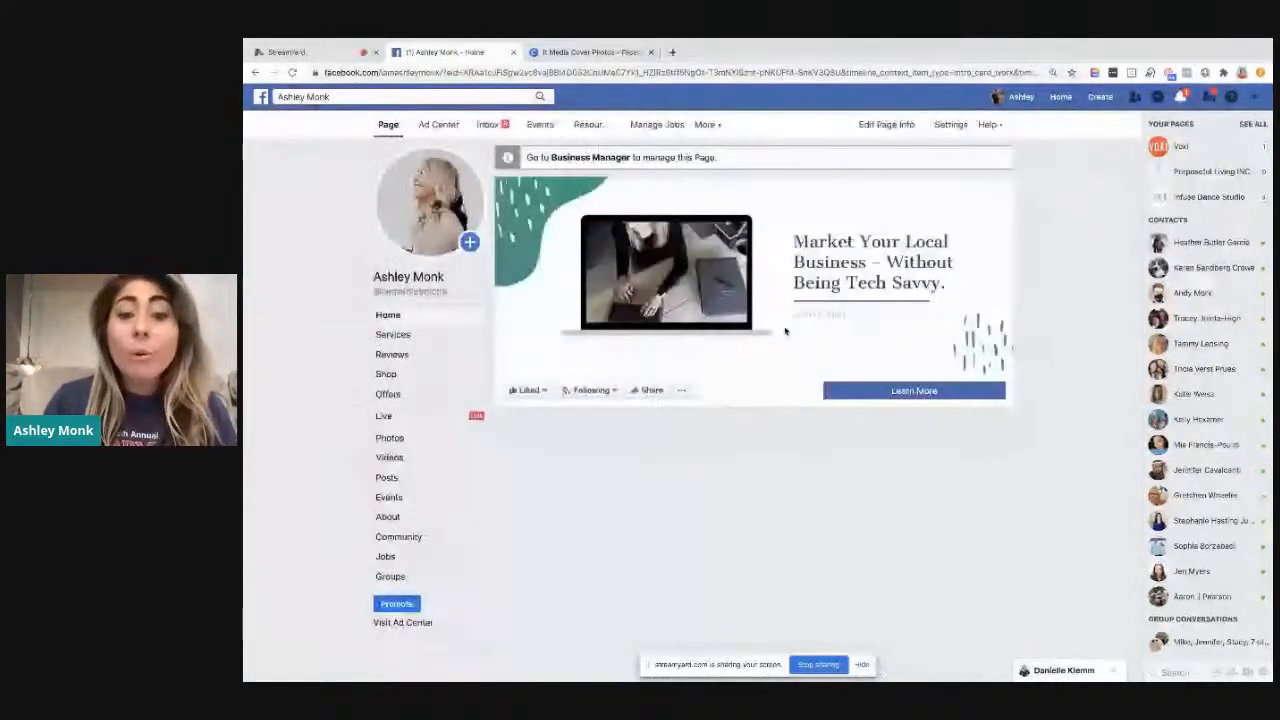
# Search Facebook for It Media Digital Marketing and open its page to view the cover photo
pyautogui.click(450, 96)
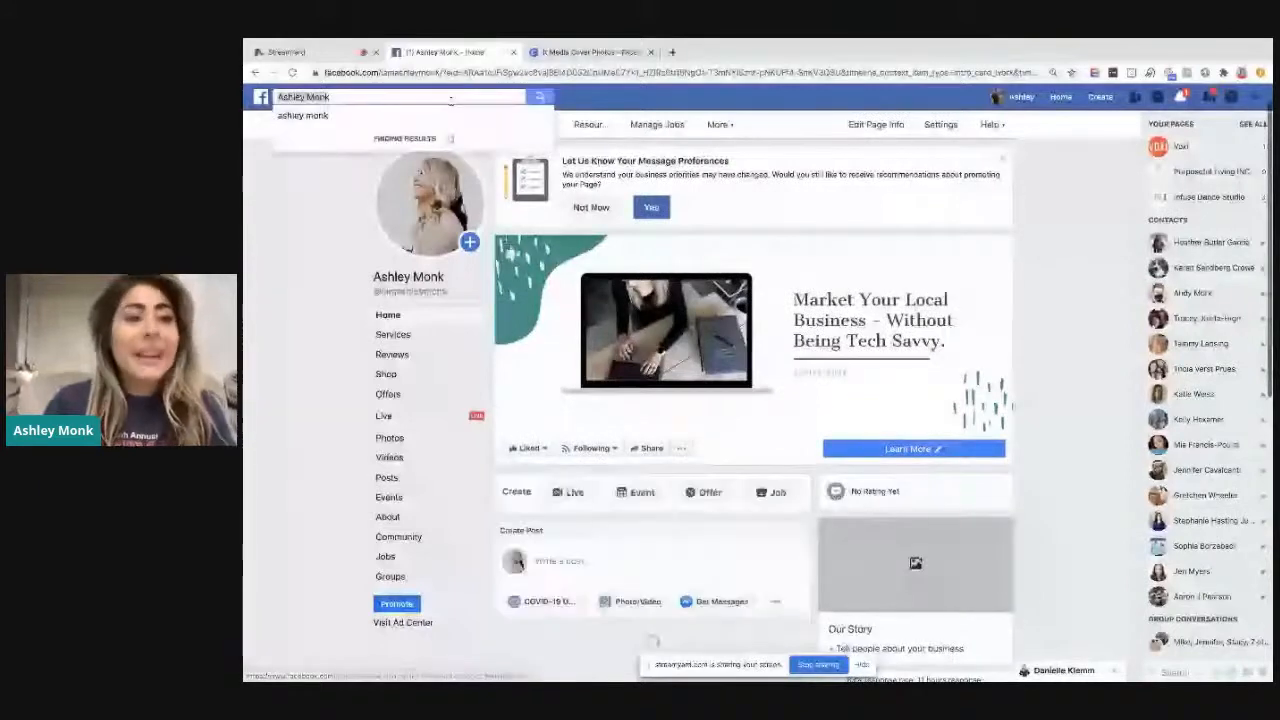
pyautogui.write('it media')
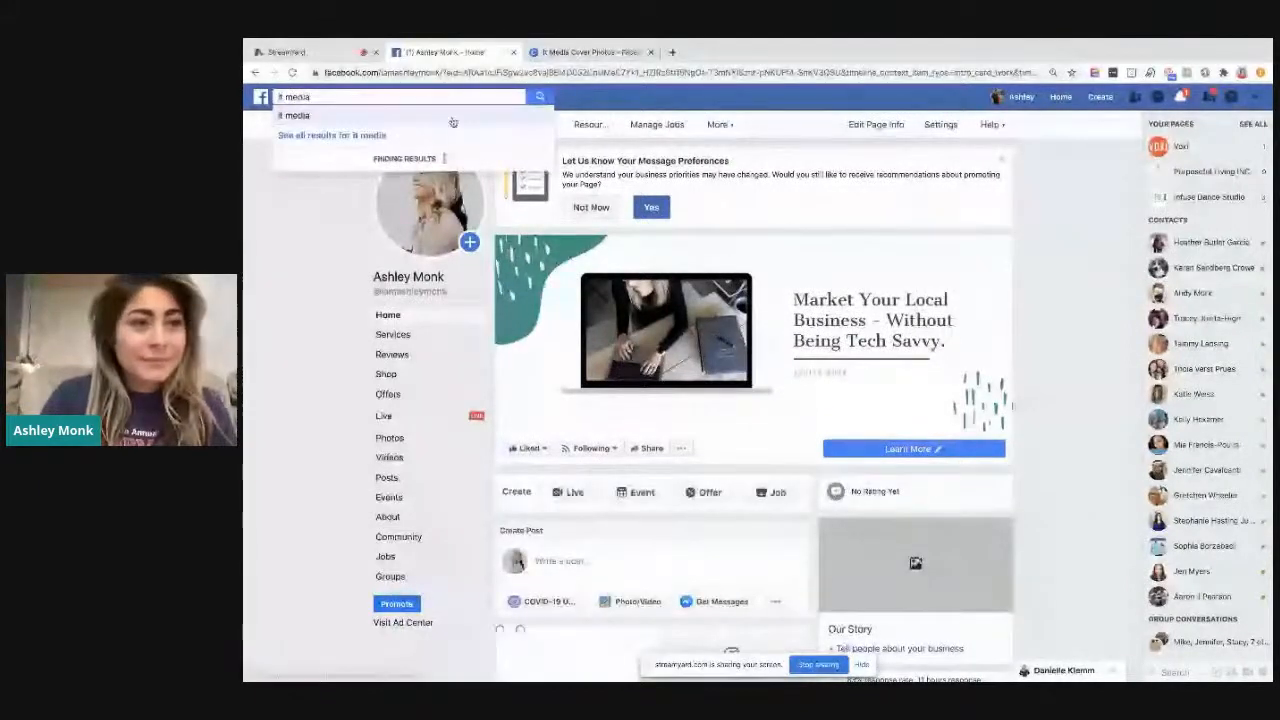
pyautogui.write(' digital marketing')
pyautogui.press('Return')
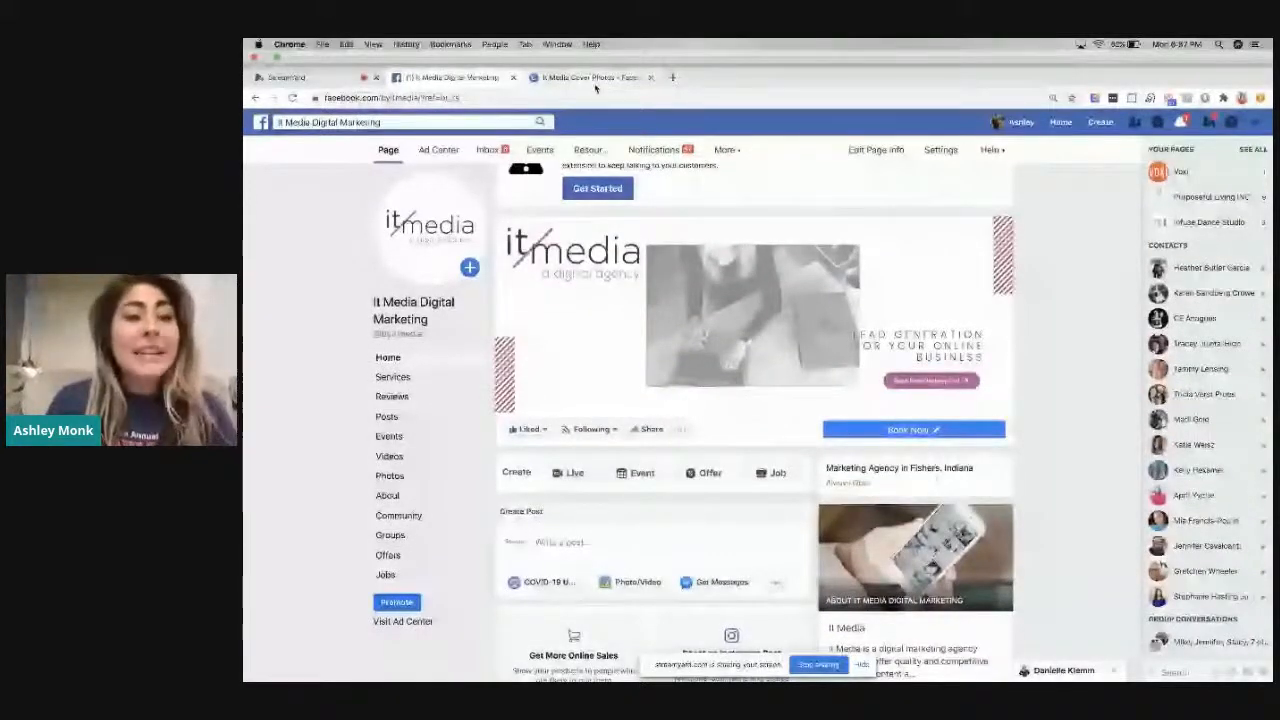
# Switch to Canva, make a copy of It Media Cover Photos and title it with the owner's name plus "Cover Photos Template"
pyautogui.click(592, 77)
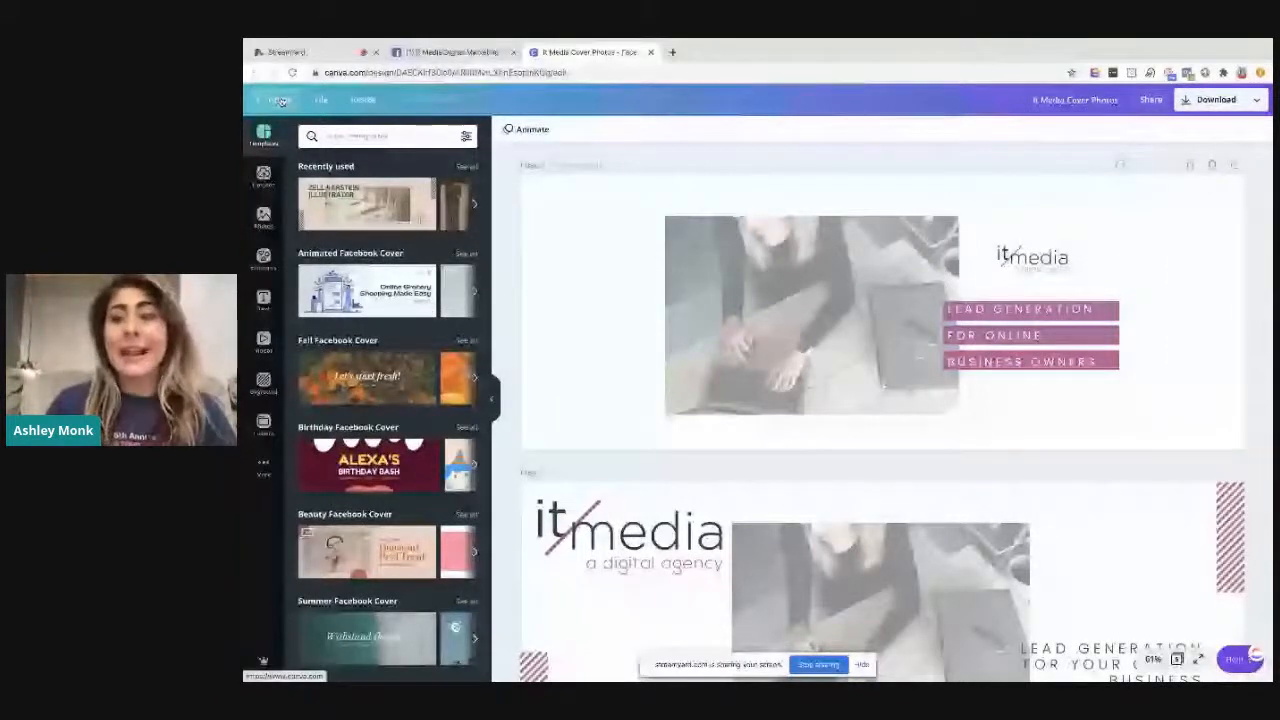
pyautogui.click(281, 101)
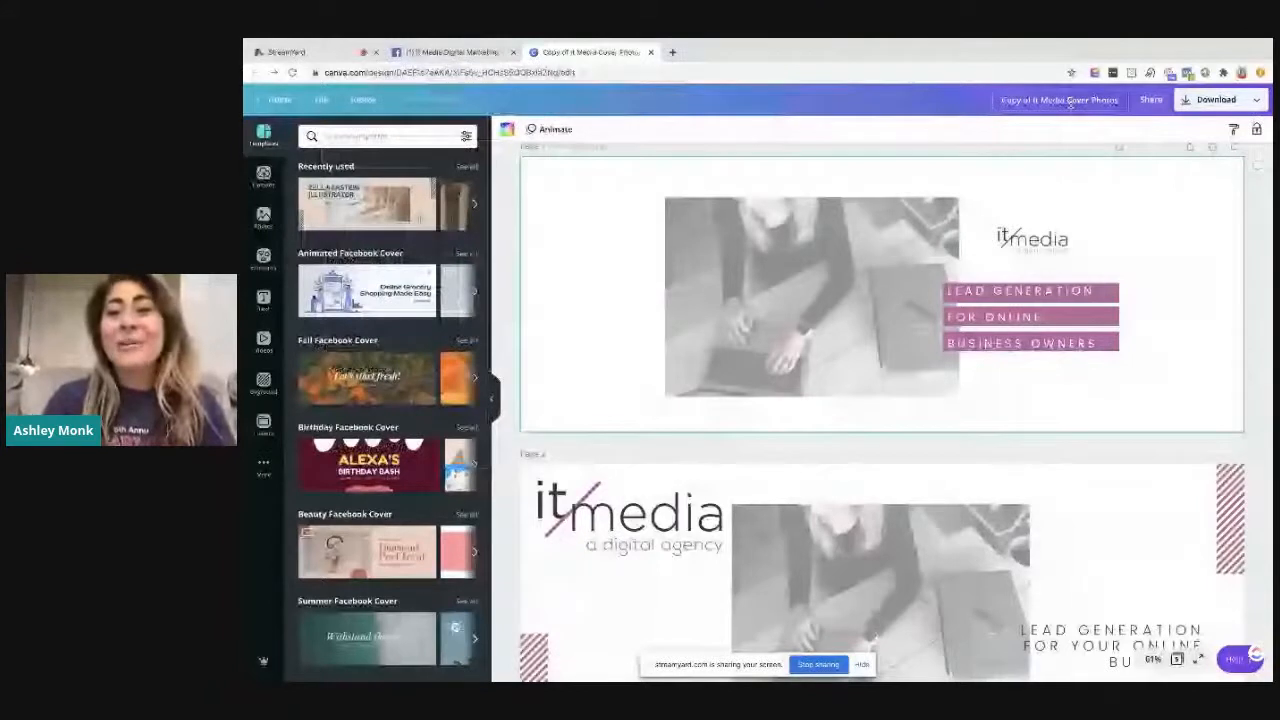
pyautogui.click(1071, 104)
pyautogui.write('Ashely')
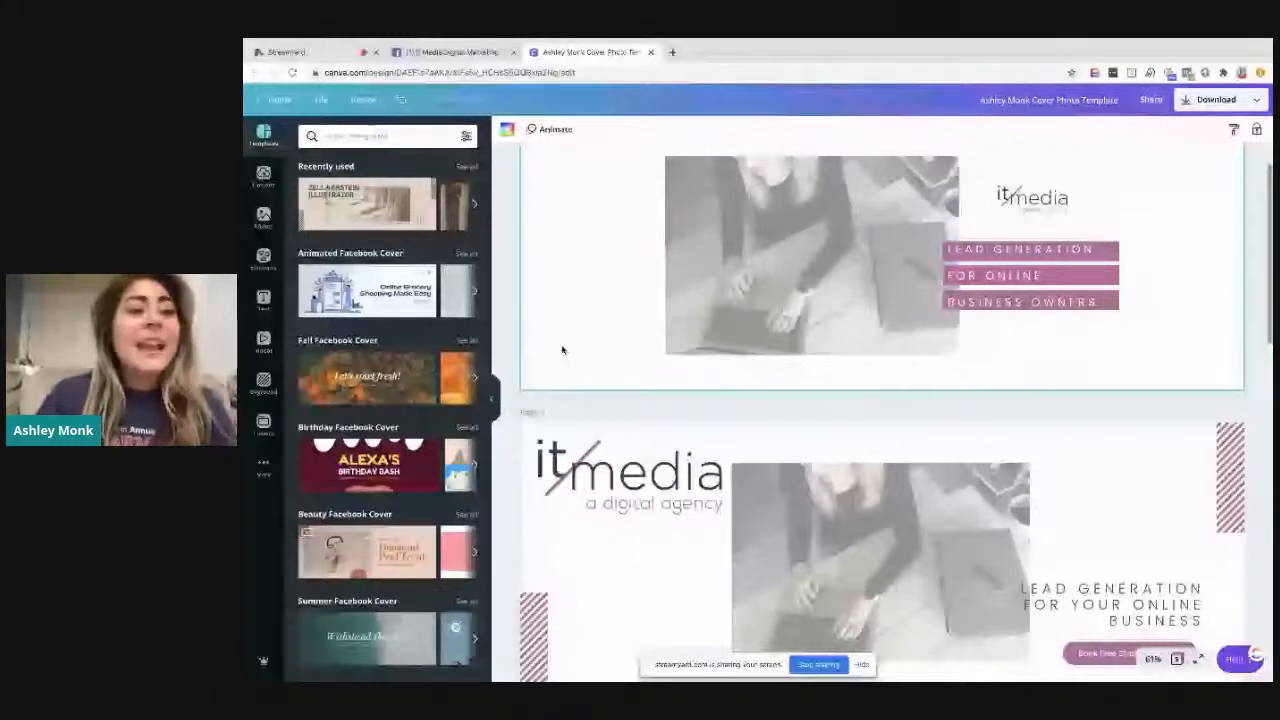
# Delete the It Media logo on page 1 and replace the laptop photo with an uploaded portrait
pyautogui.click(1031, 199)
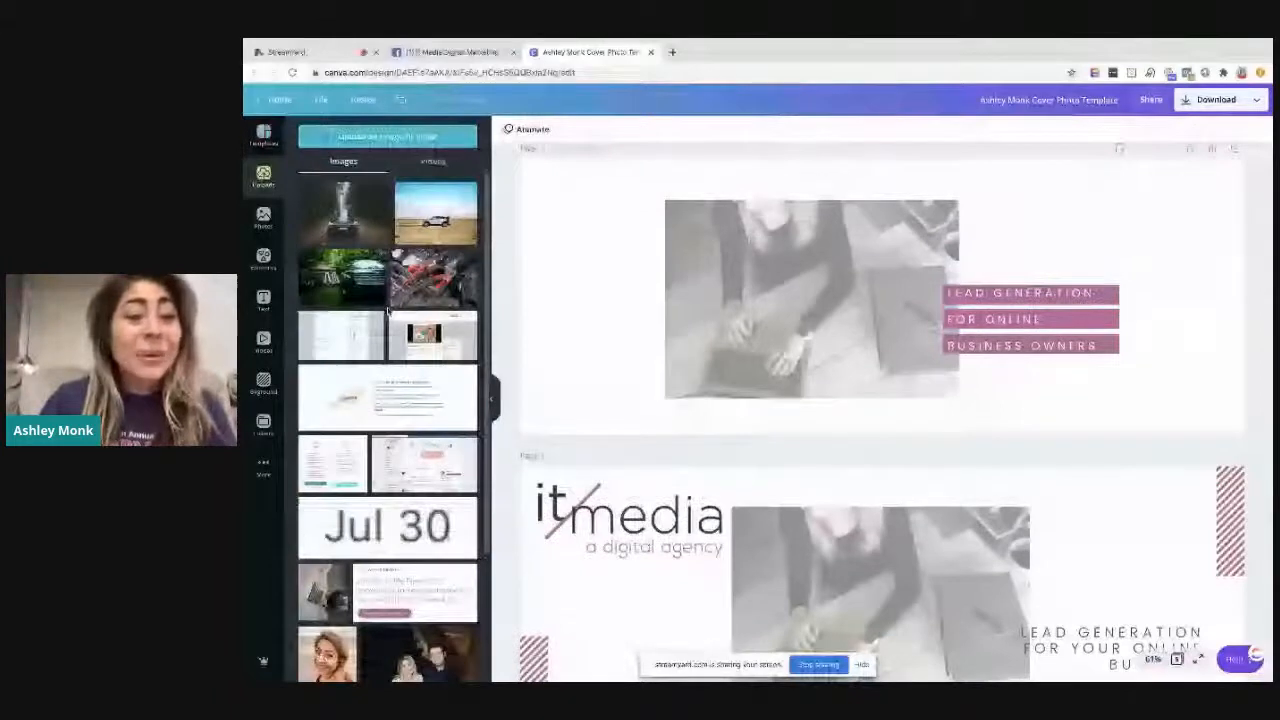
pyautogui.scroll(-10, 388, 312)
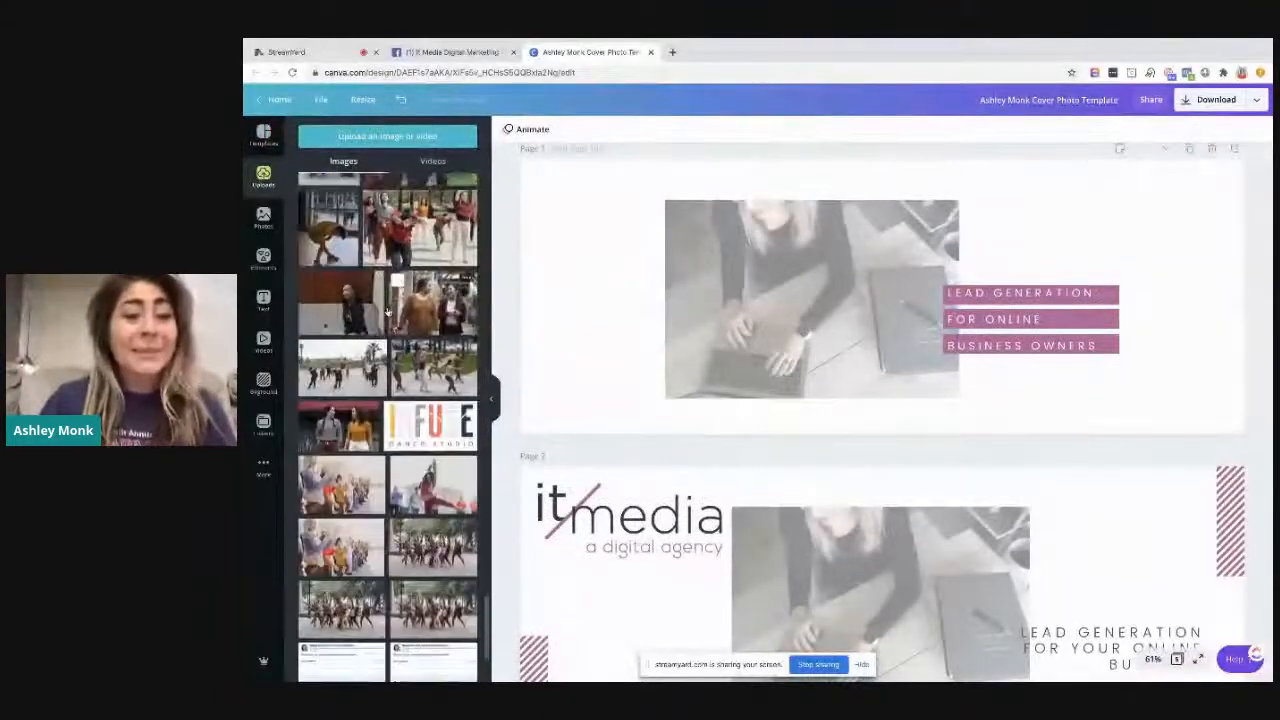
pyautogui.scroll(-2, 388, 312)
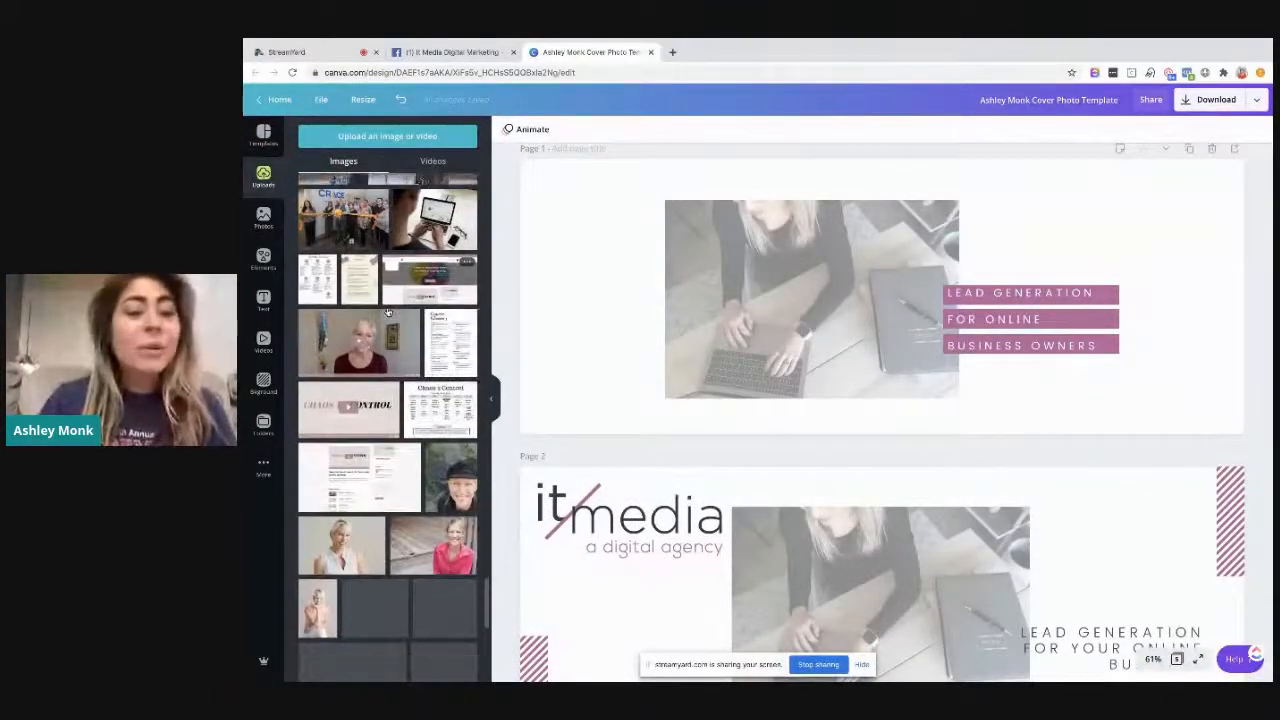
pyautogui.scroll(-3, 388, 312)
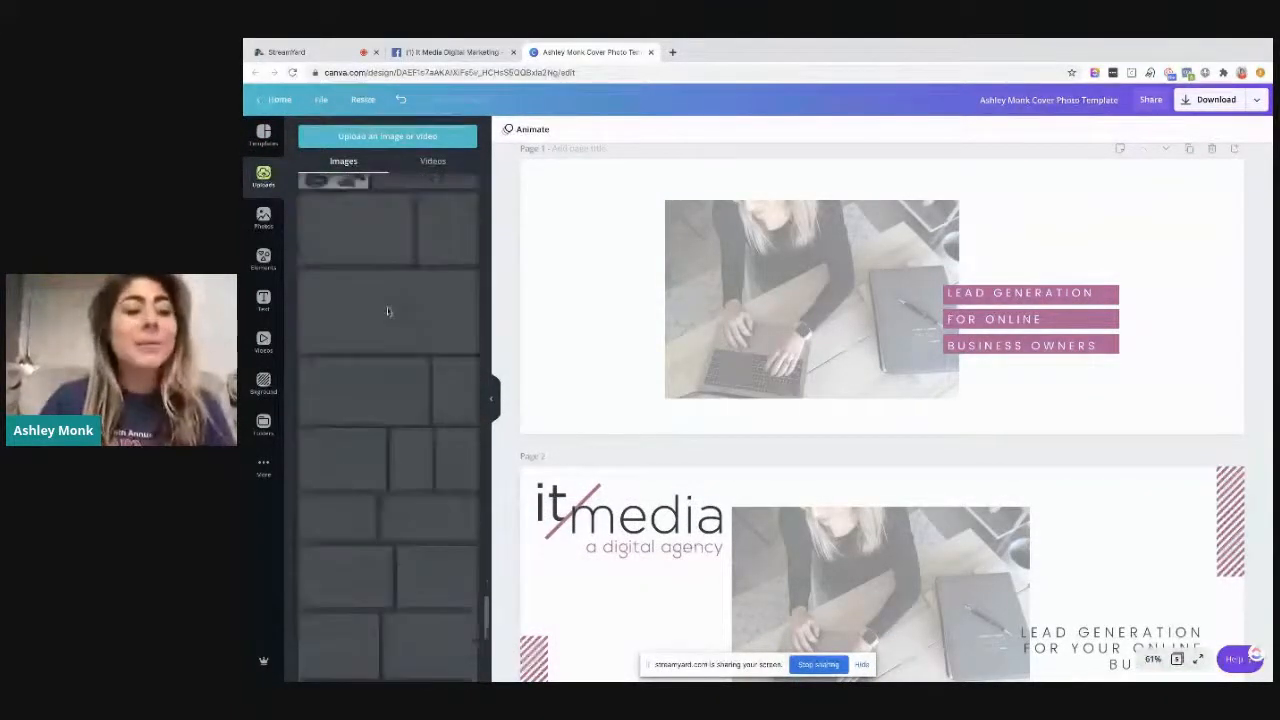
pyautogui.scroll(-10, 388, 312)
pyautogui.scroll(-1, 388, 312)
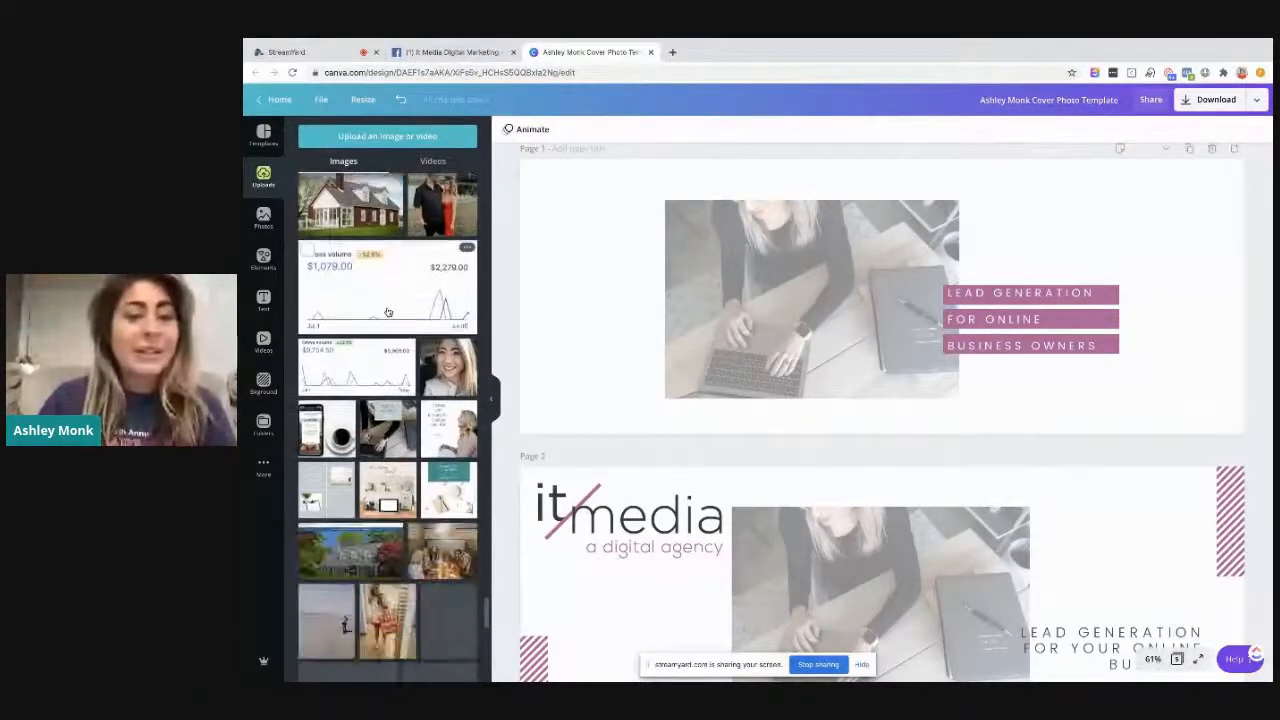
pyautogui.scroll(-2, 388, 312)
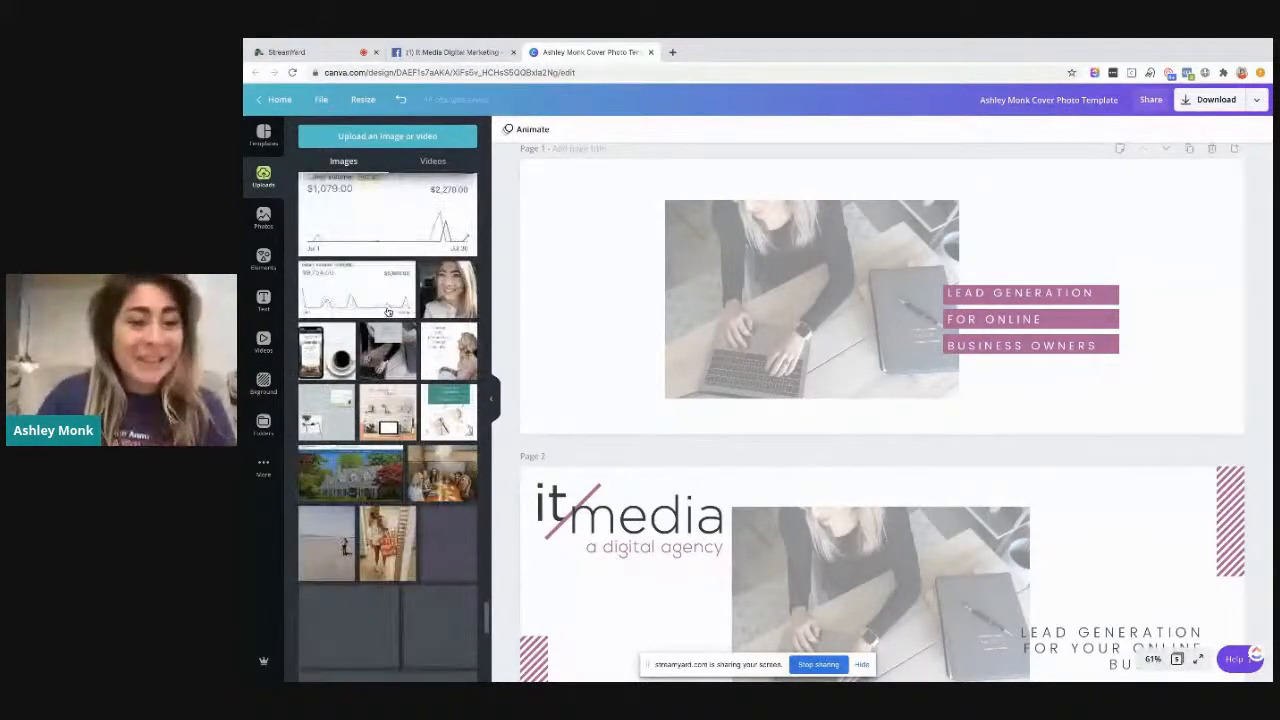
pyautogui.scroll(-2, 388, 312)
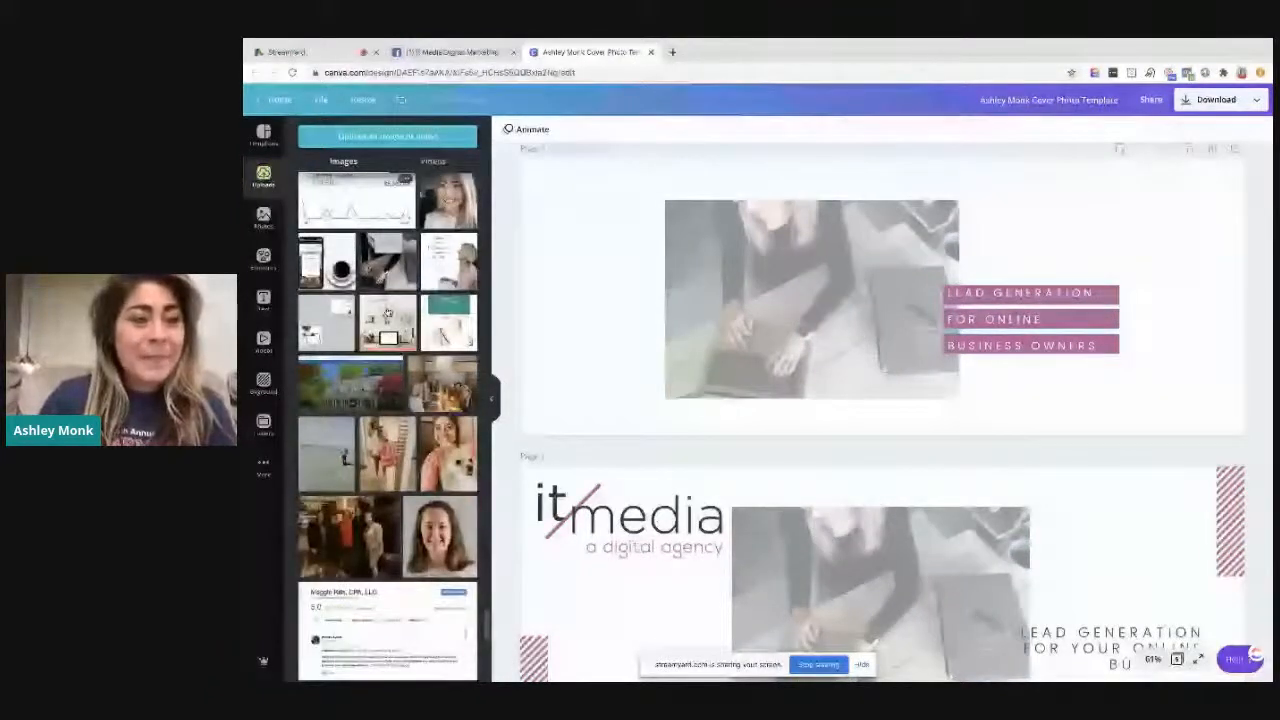
pyautogui.scroll(-5, 388, 313)
pyautogui.scroll(-5, 452, 392)
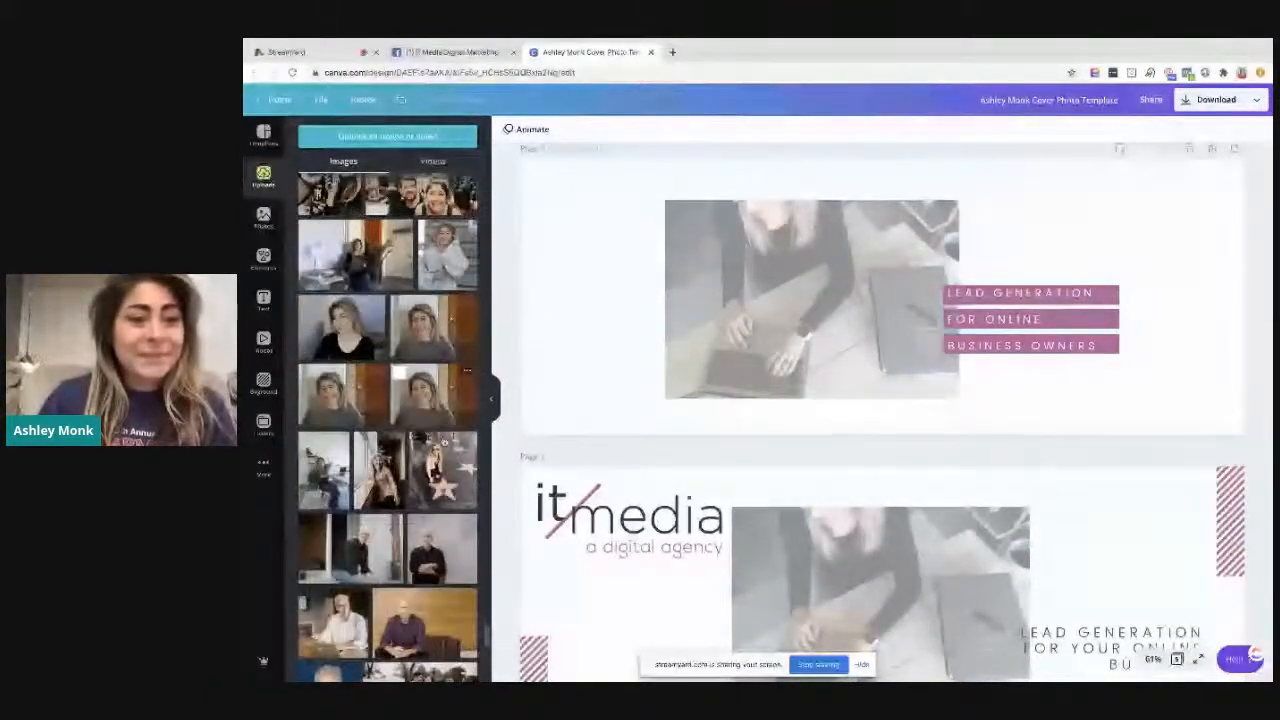
pyautogui.moveTo(466, 370); pyautogui.dragTo(700, 363)
pyautogui.press('super+z')
# Remove the background from the portrait on page 1 with Background Remover
pyautogui.click(715, 245)
pyautogui.click(514, 129)
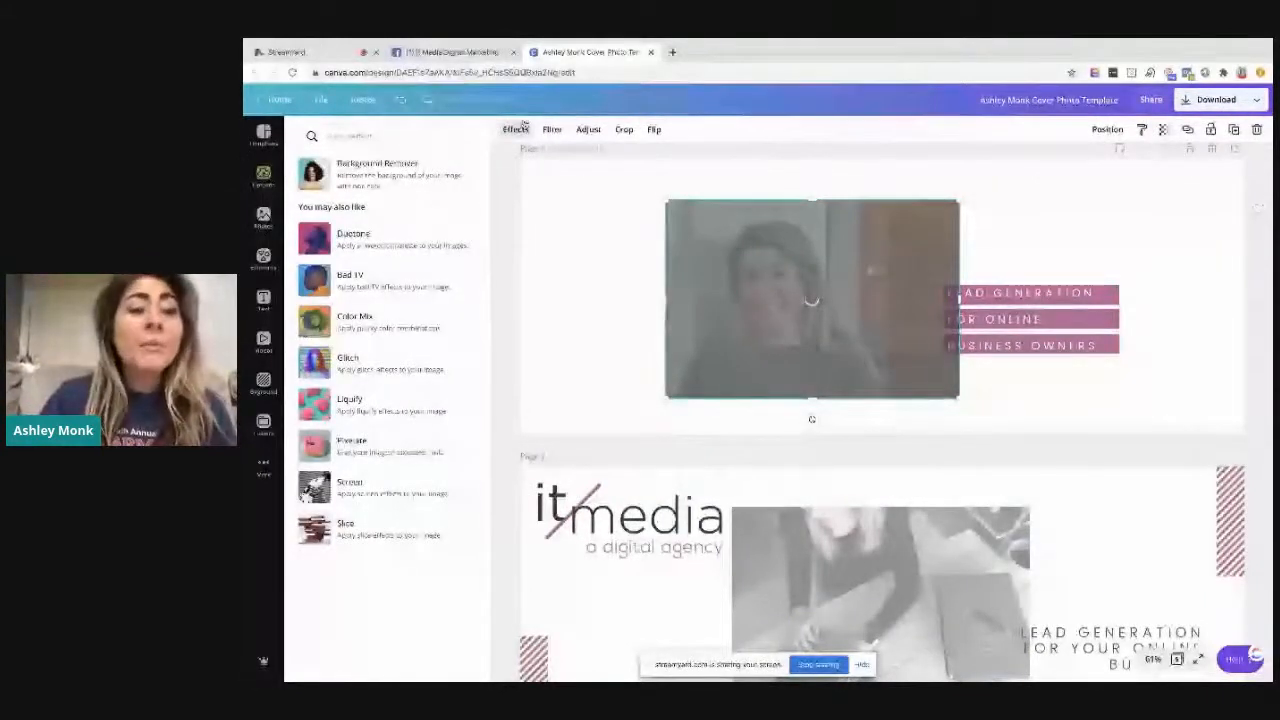
pyautogui.click(553, 131)
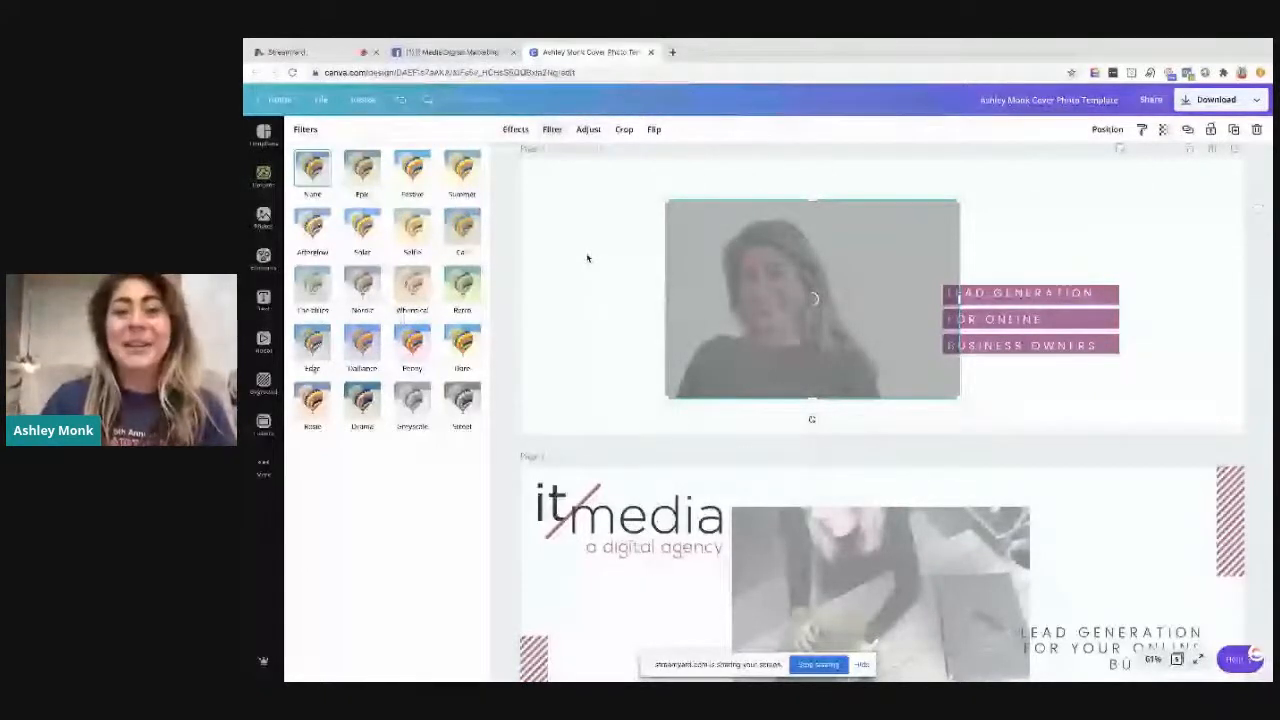
pyautogui.click(587, 258)
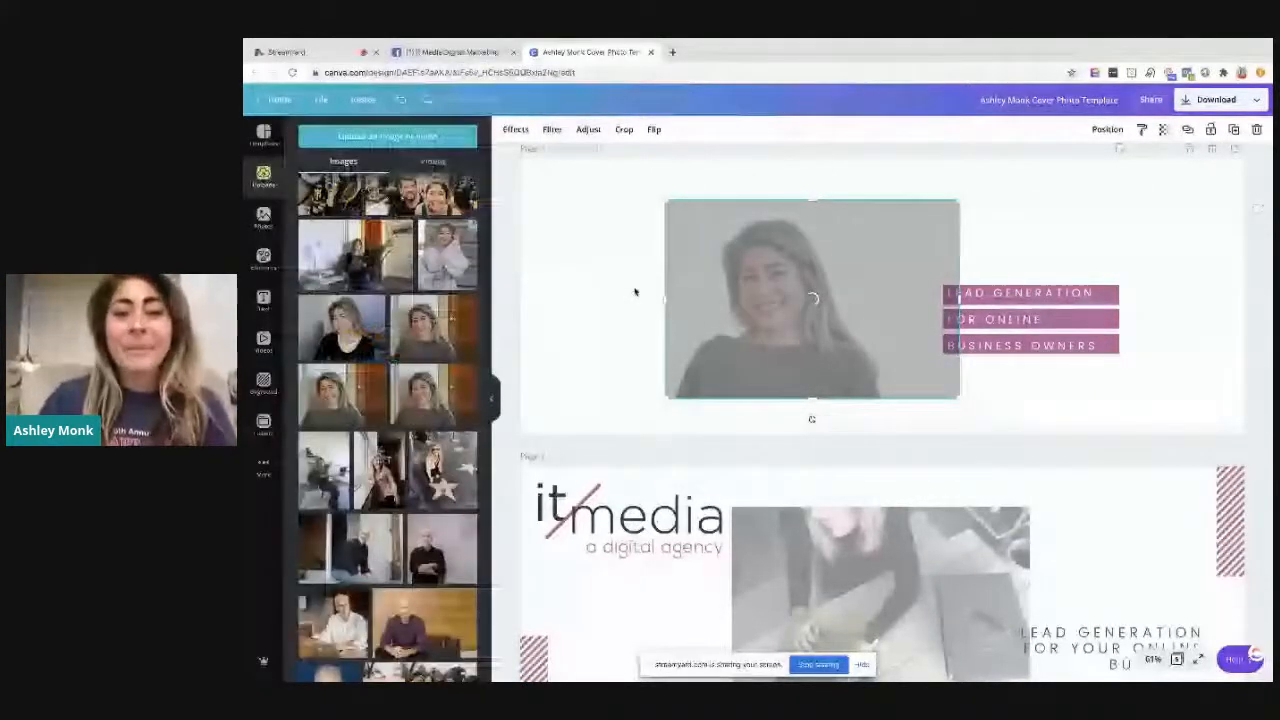
pyautogui.click(634, 292)
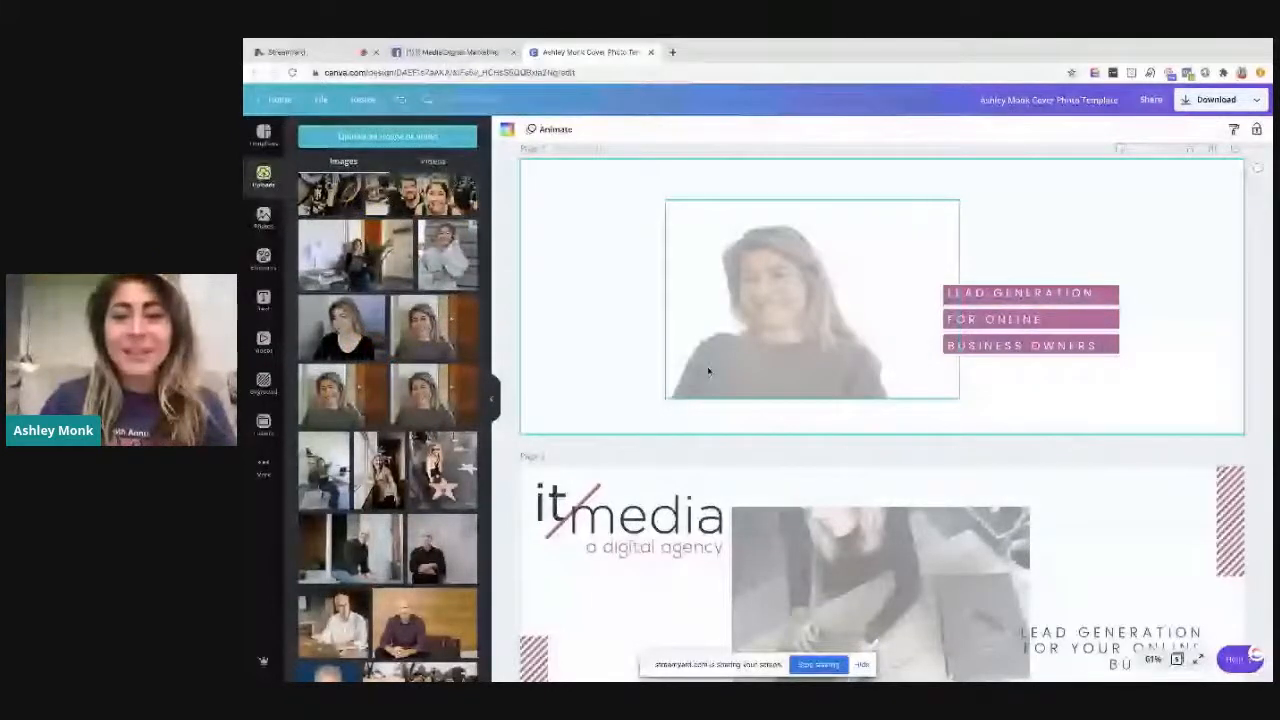
# Replace the portrait on page 1 with the uploaded photo of the woman sitting beside the desk lamp
pyautogui.click(770, 319)
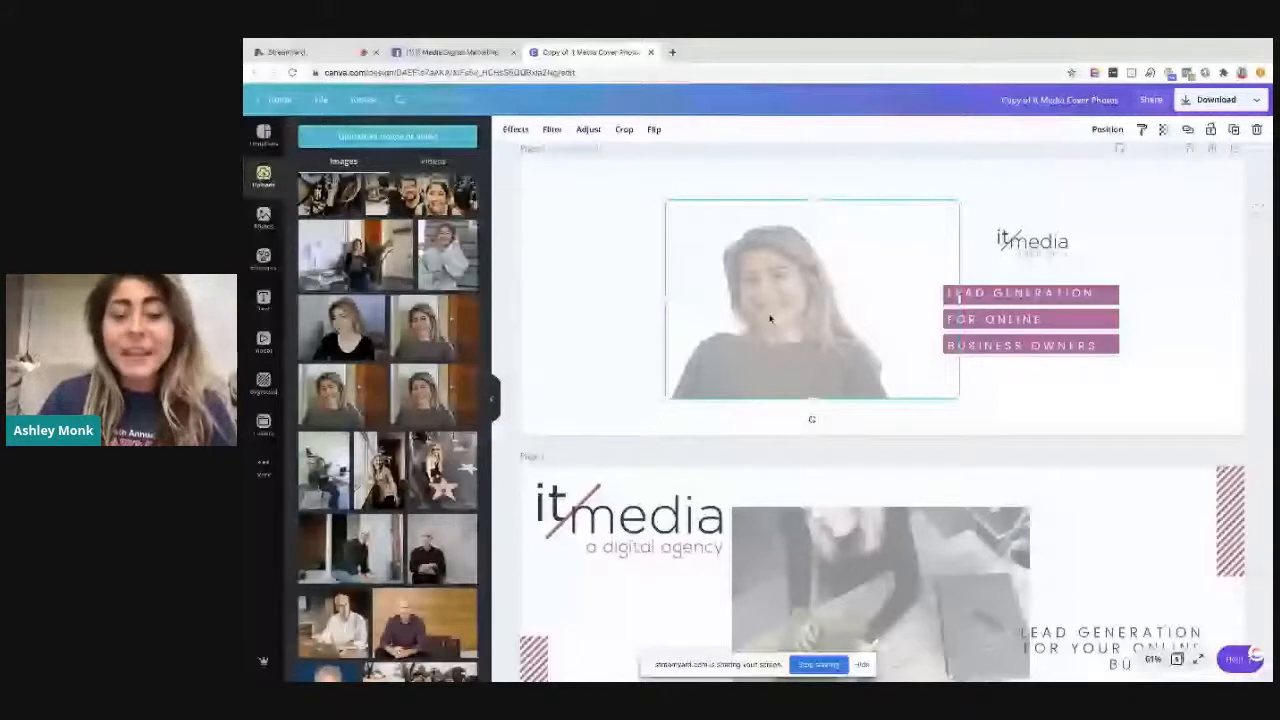
pyautogui.press('Delete')
pyautogui.moveTo(340, 263); pyautogui.dragTo(726, 316)
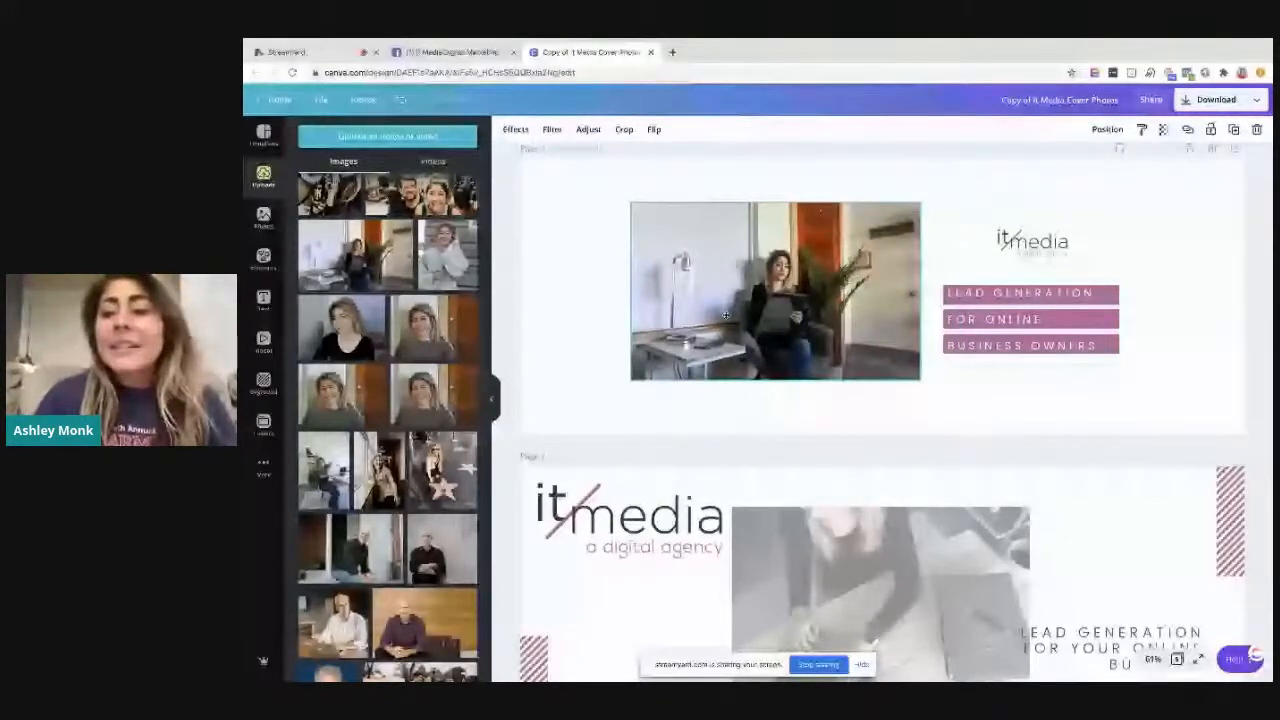
pyautogui.moveTo(726, 316); pyautogui.dragTo(716, 312)
# Delete the It Media logo above the text bars on page 1
pyautogui.click(1032, 242)
pyautogui.press('Delete')
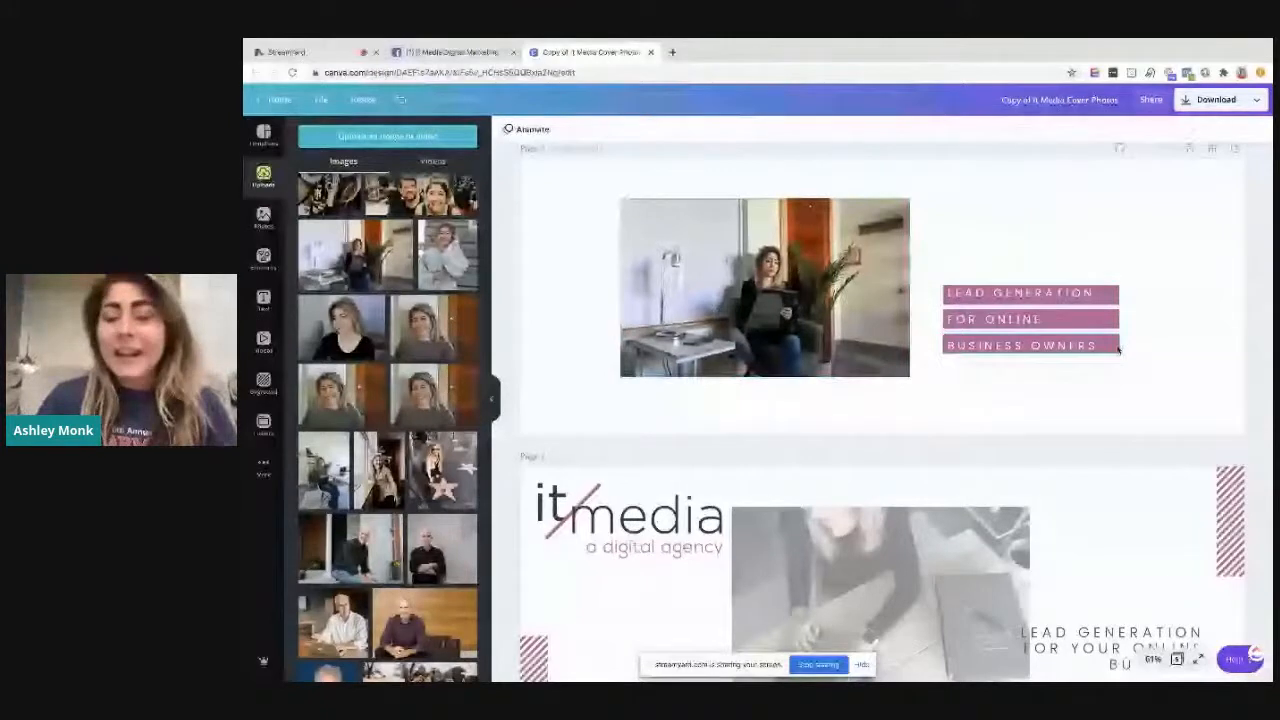
pyautogui.click(1133, 352)
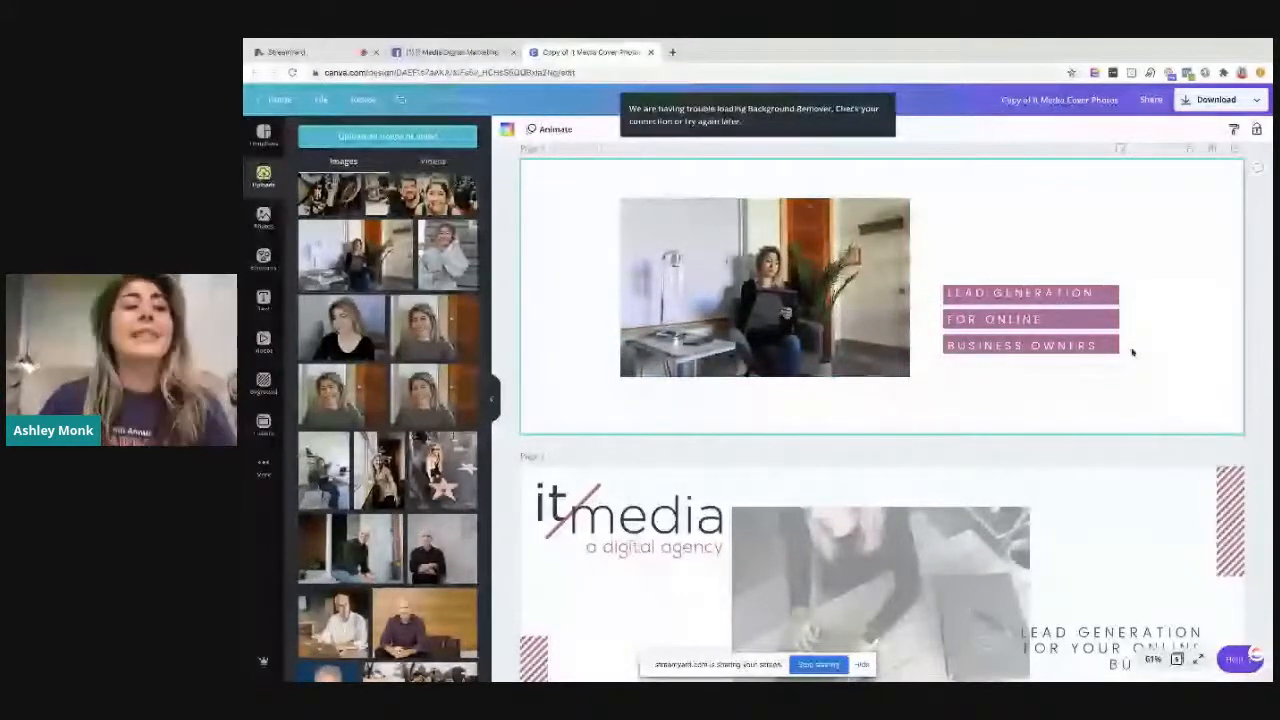
# Recolour the three purple bars behind the page 1 text with the green brand colour
pyautogui.click(1035, 320)
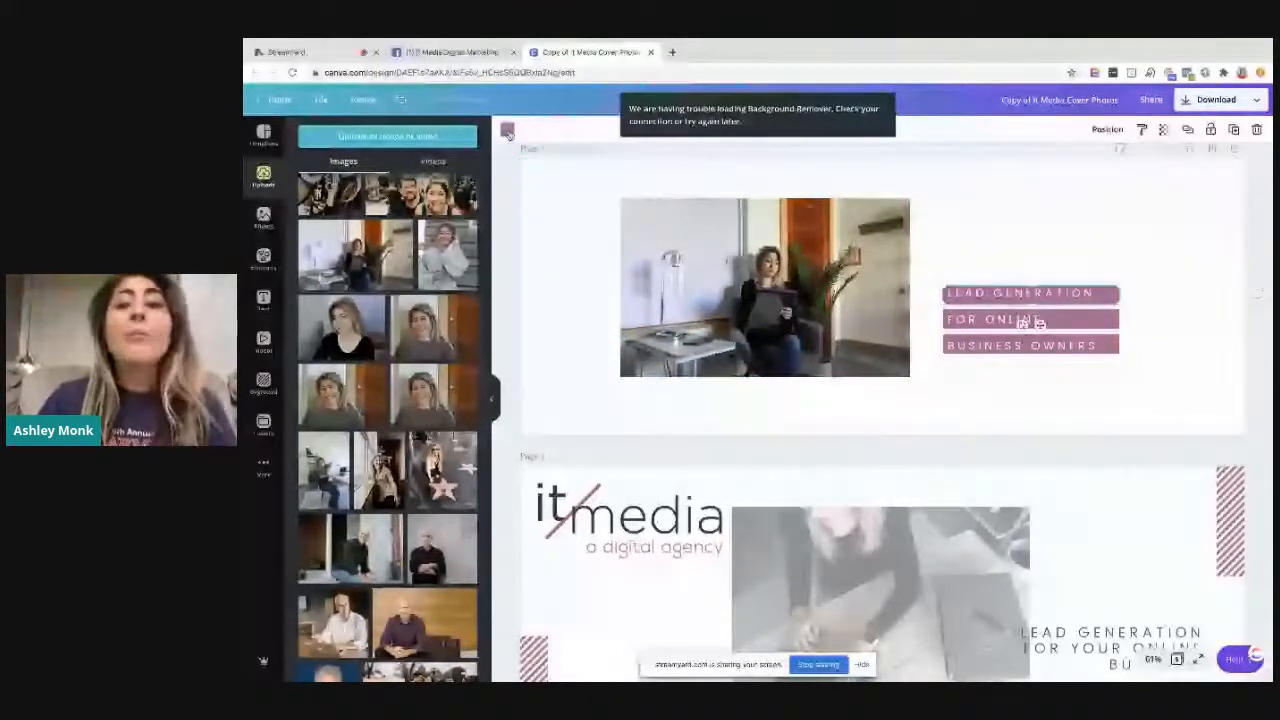
pyautogui.click(507, 130)
pyautogui.click(333, 370)
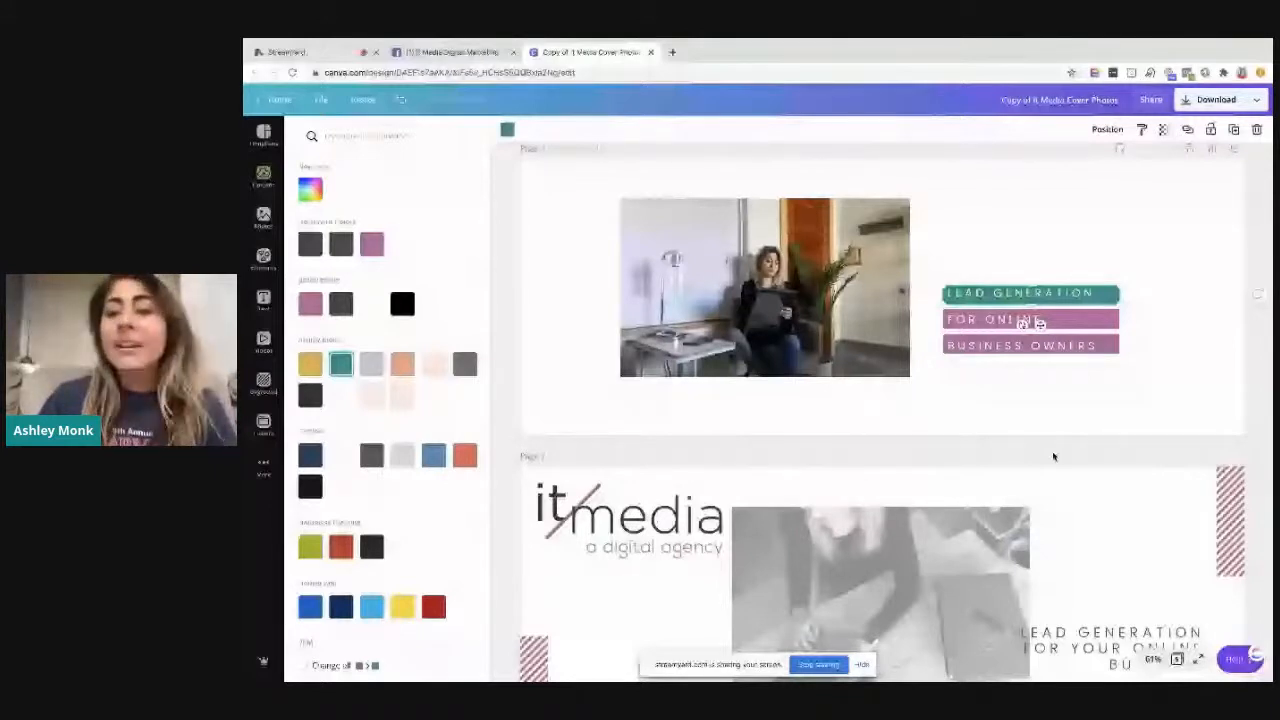
pyautogui.click(1030, 320)
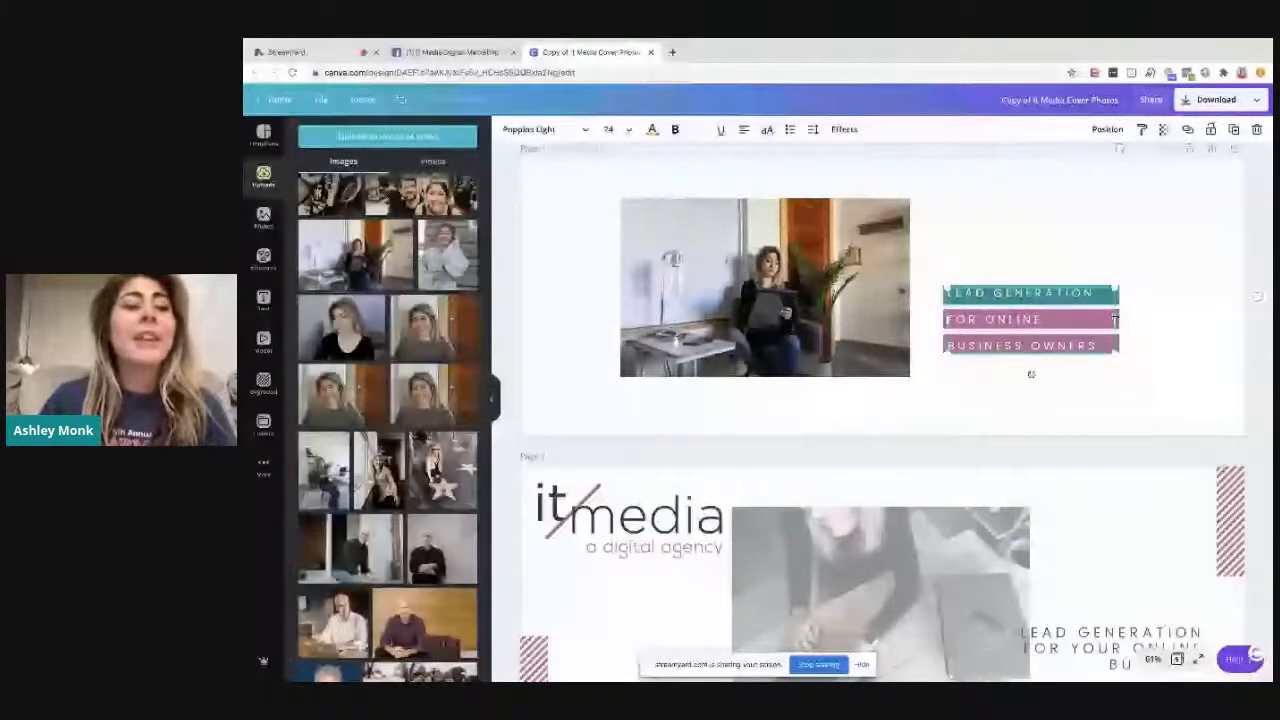
pyautogui.click(1030, 346)
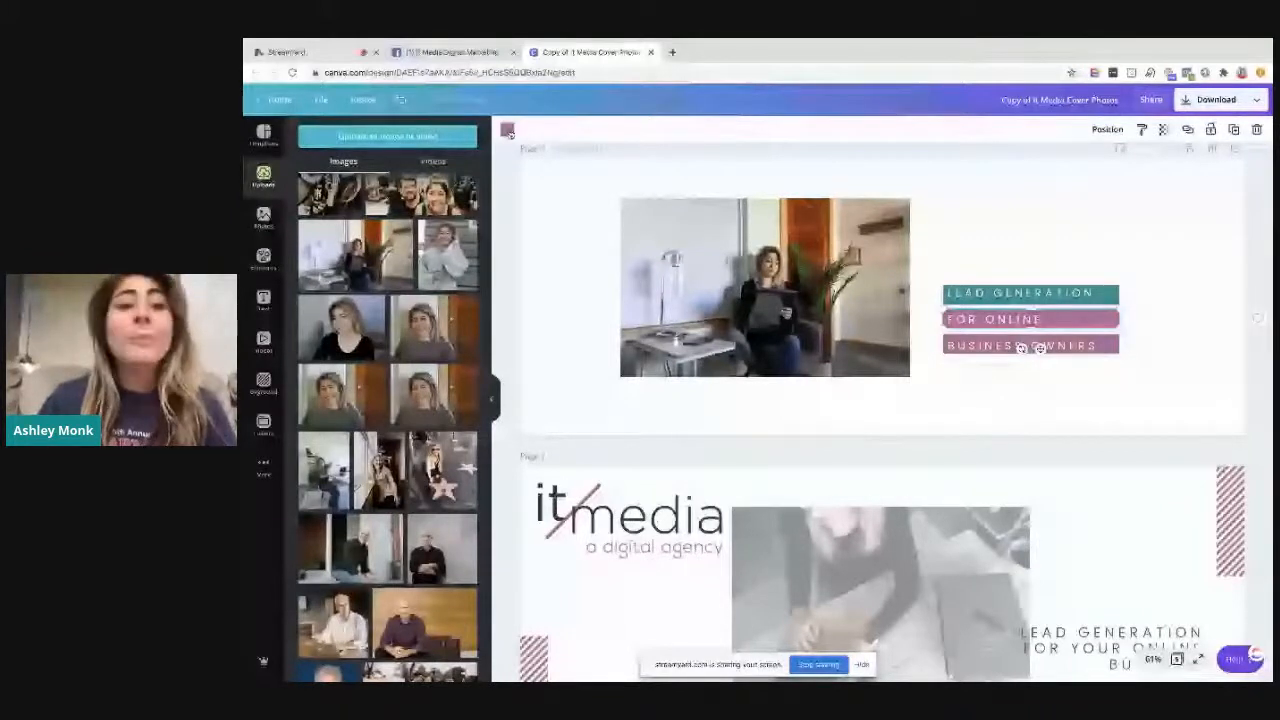
pyautogui.click(508, 131)
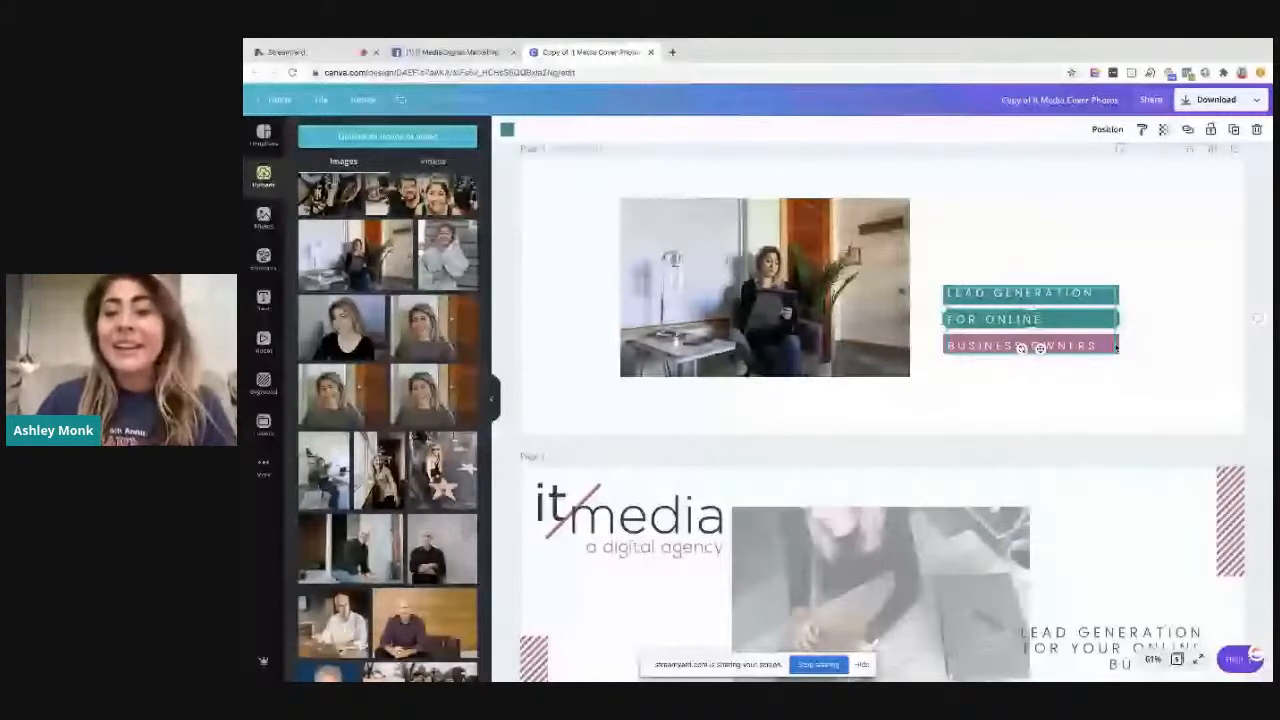
pyautogui.click(1117, 346)
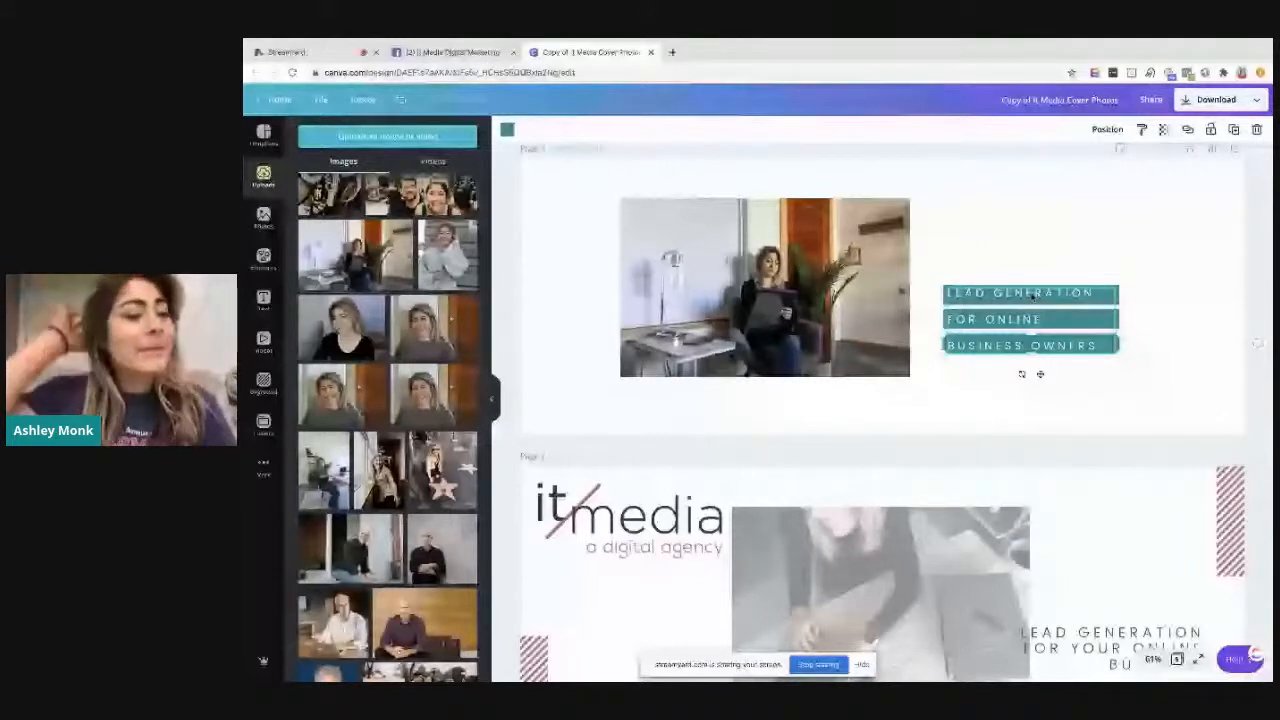
# Change the font of the lead generation text on page 1 to Playfair Display
pyautogui.click(1033, 297)
pyautogui.click(545, 130)
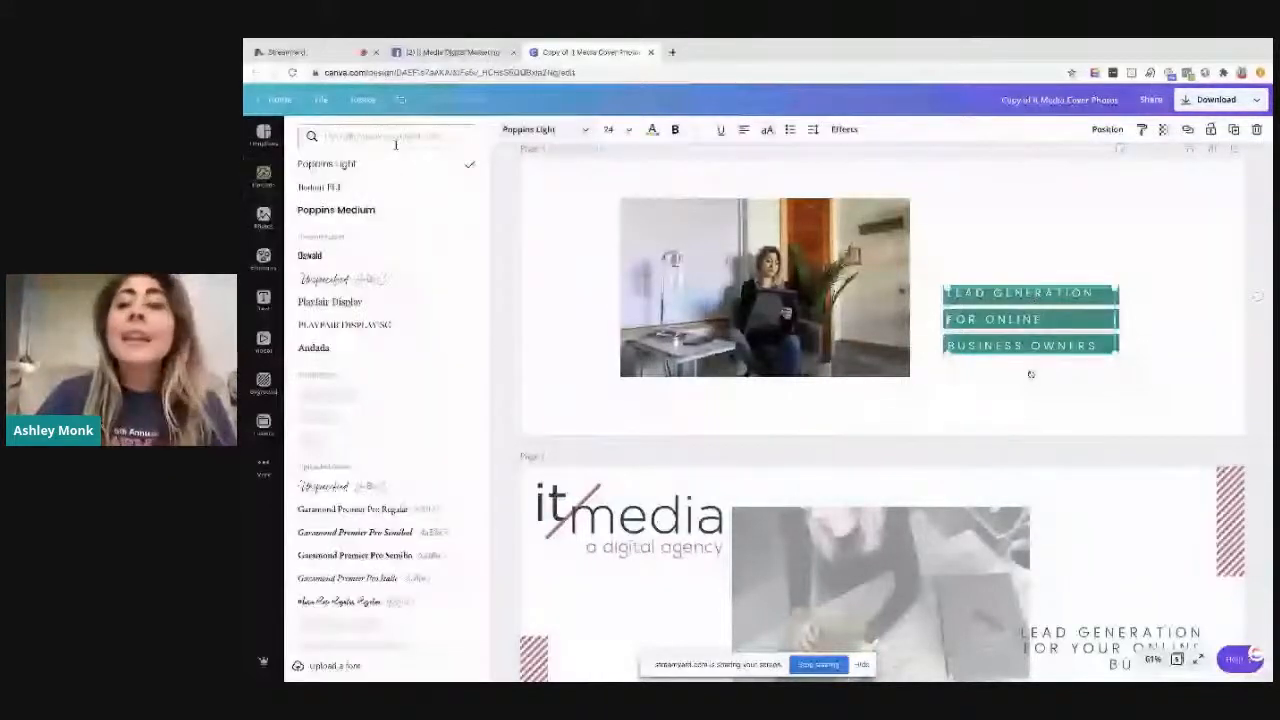
pyautogui.click(330, 301)
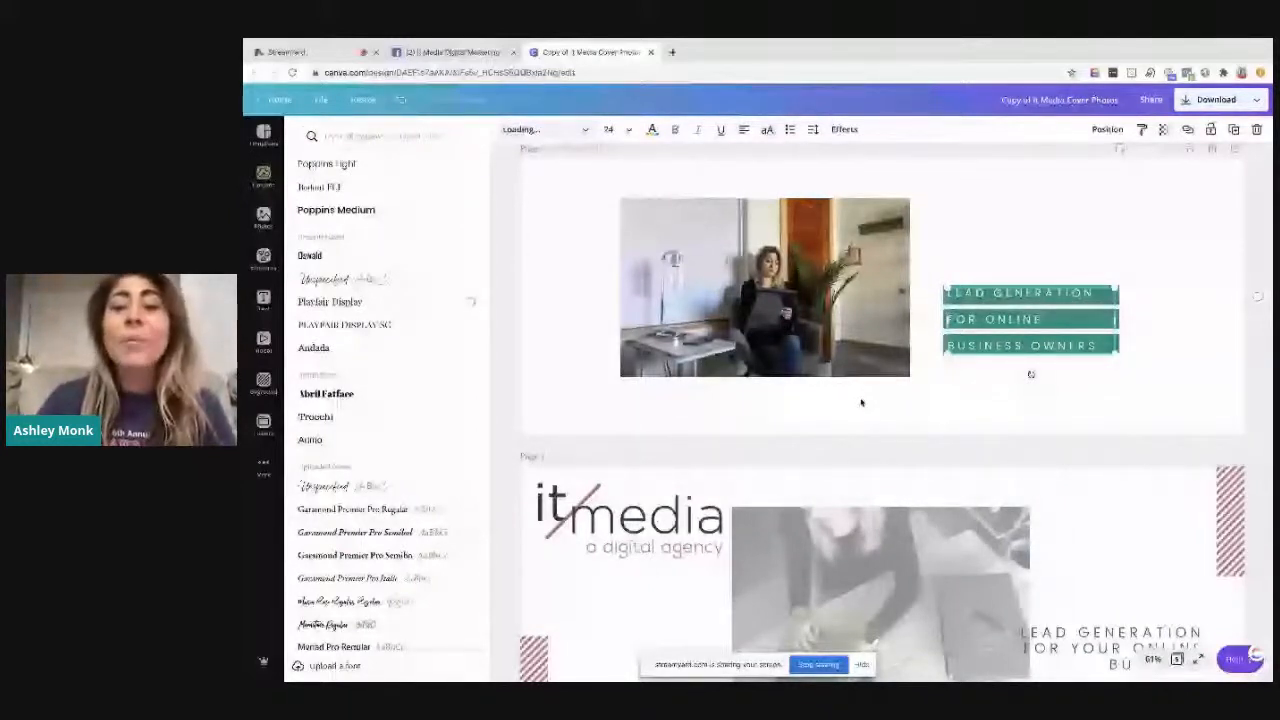
# Move the photo on page 1 so it is vertically centred on the page
pyautogui.click(862, 403)
pyautogui.moveTo(864, 302); pyautogui.dragTo(868, 311)
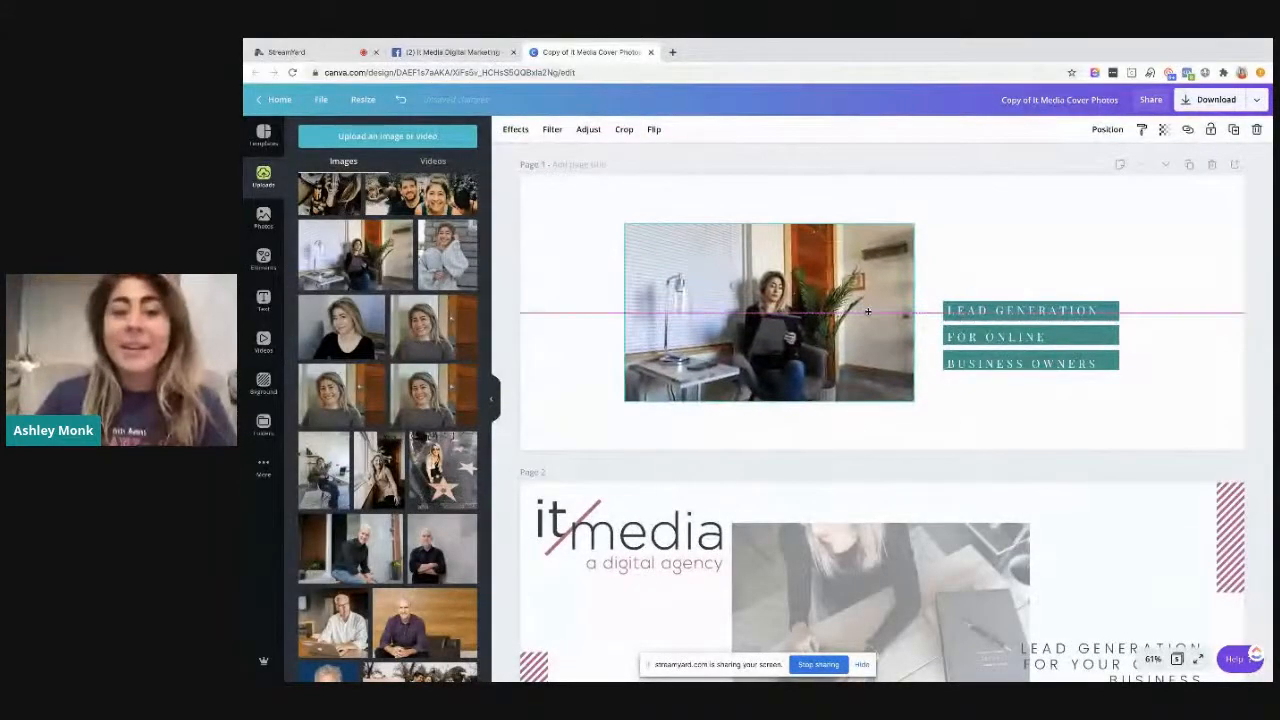
# Change the lead generation text on page 1 from all capitals to lowercase
pyautogui.click(590, 254)
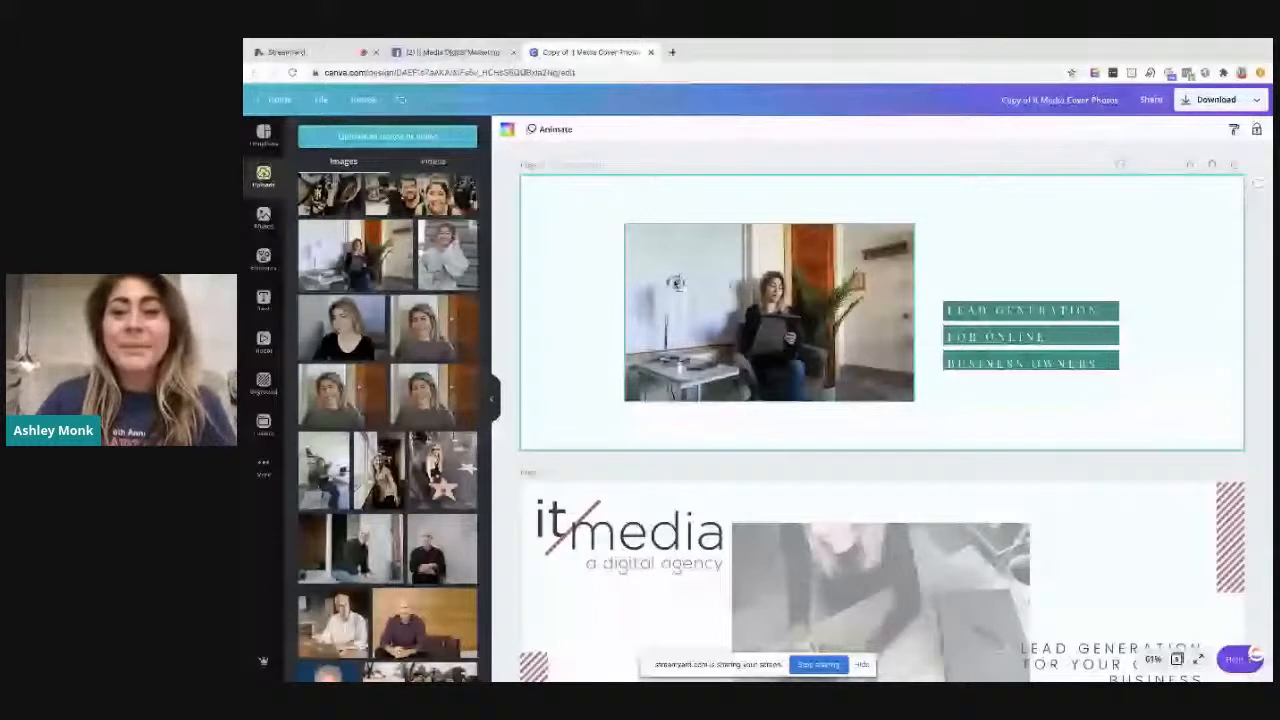
pyautogui.click(1031, 365)
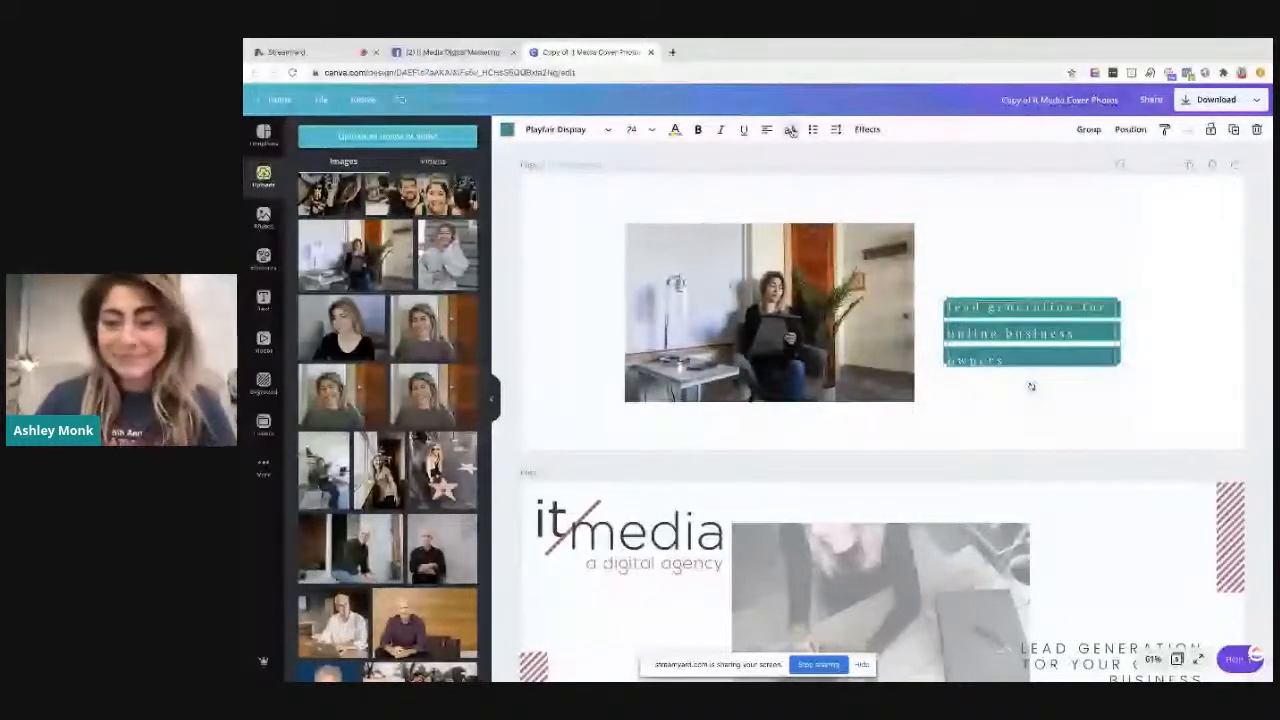
pyautogui.click(1031, 386)
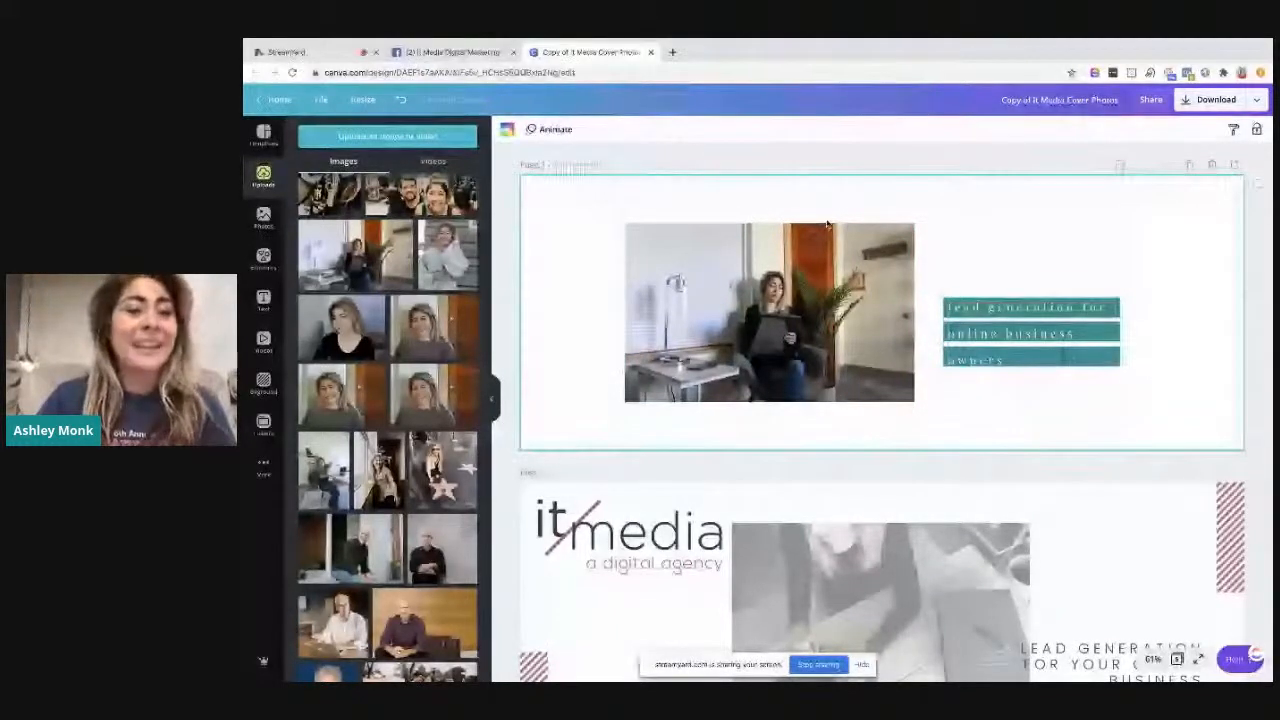
# Set the page 1 background to the light grey brand colour and slightly adjust the photo's horizontal position
pyautogui.click(507, 129)
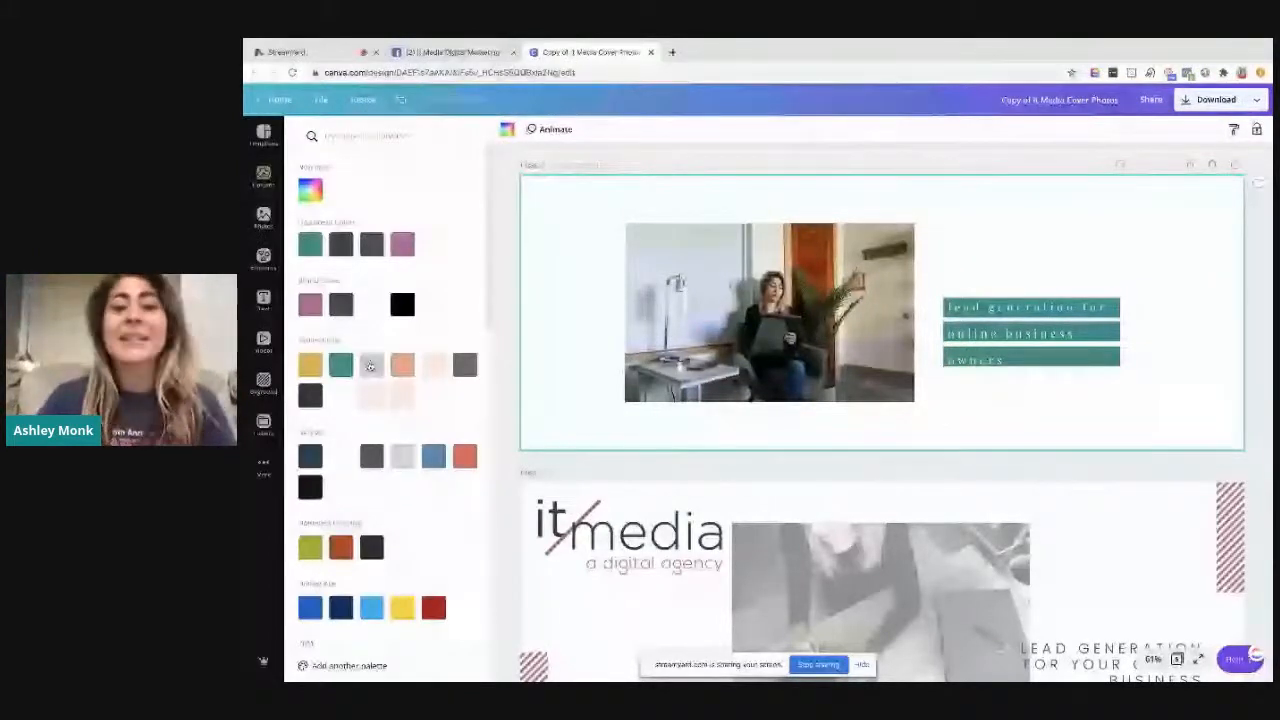
pyautogui.click(371, 365)
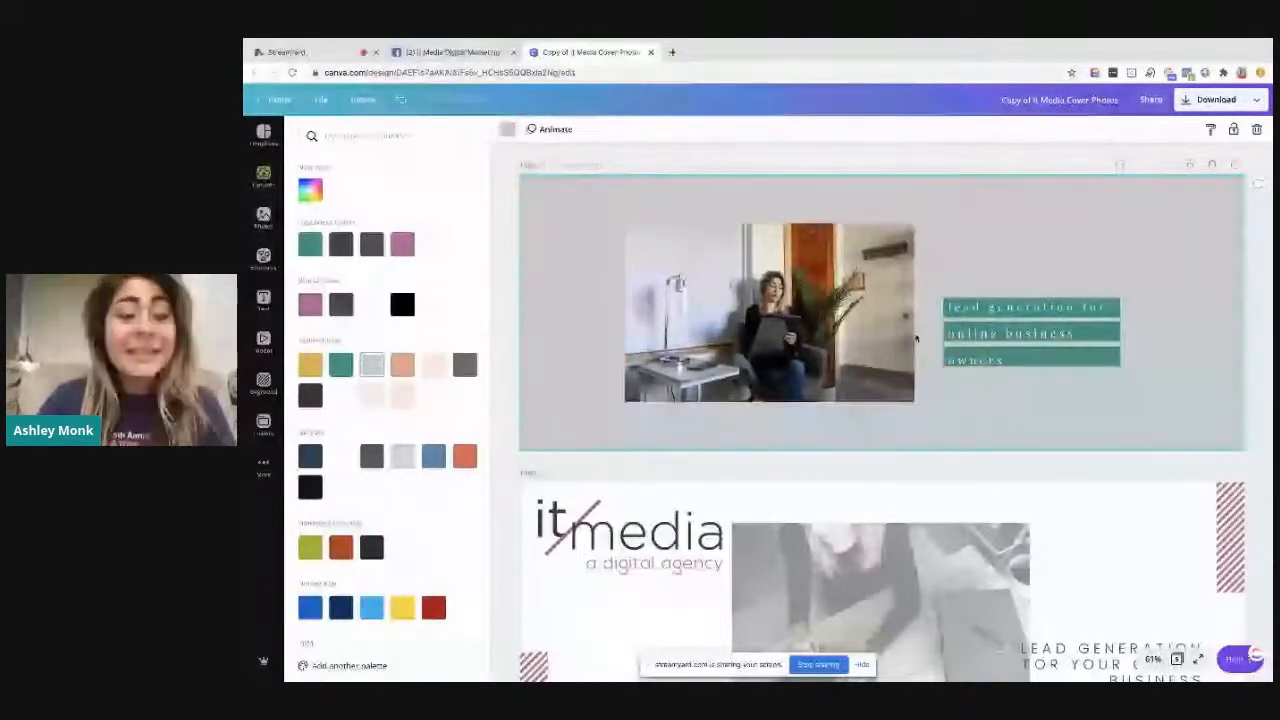
pyautogui.moveTo(787, 306); pyautogui.dragTo(795, 306)
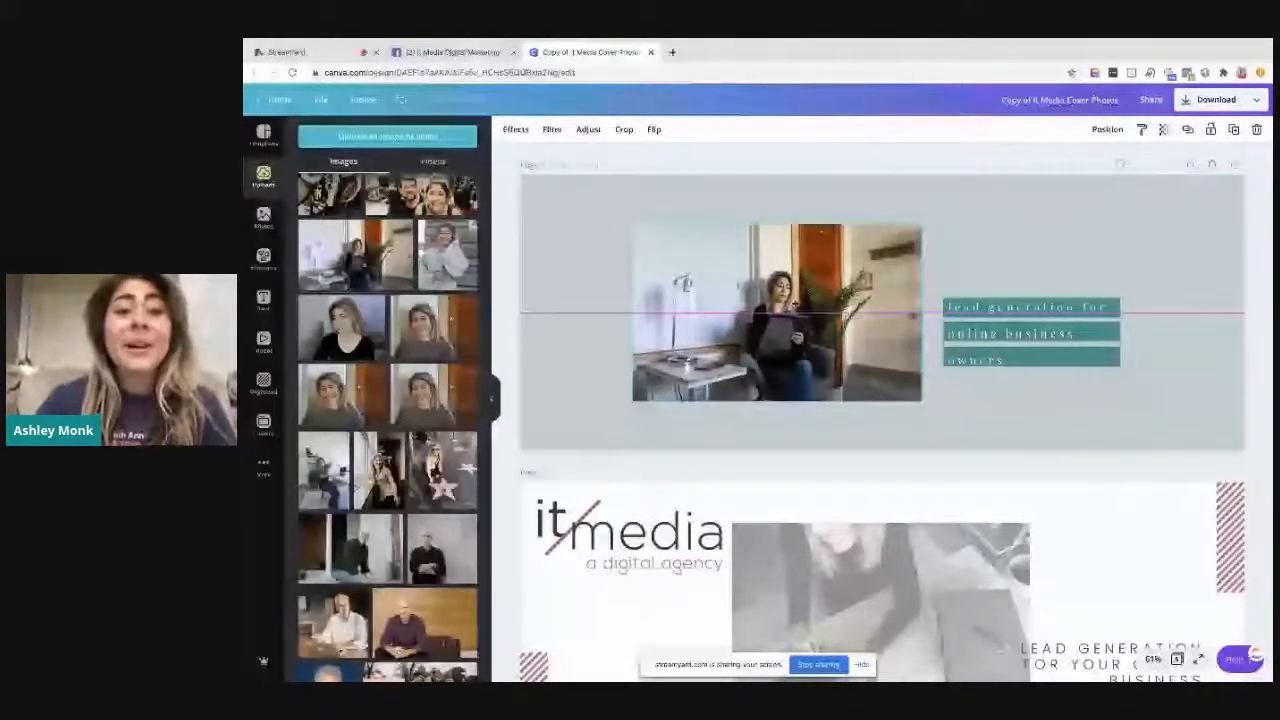
# Remove the It Media logo from page 2 and recolour the striped block in its lower-left corner green
pyautogui.scroll(-3, 565, 490)
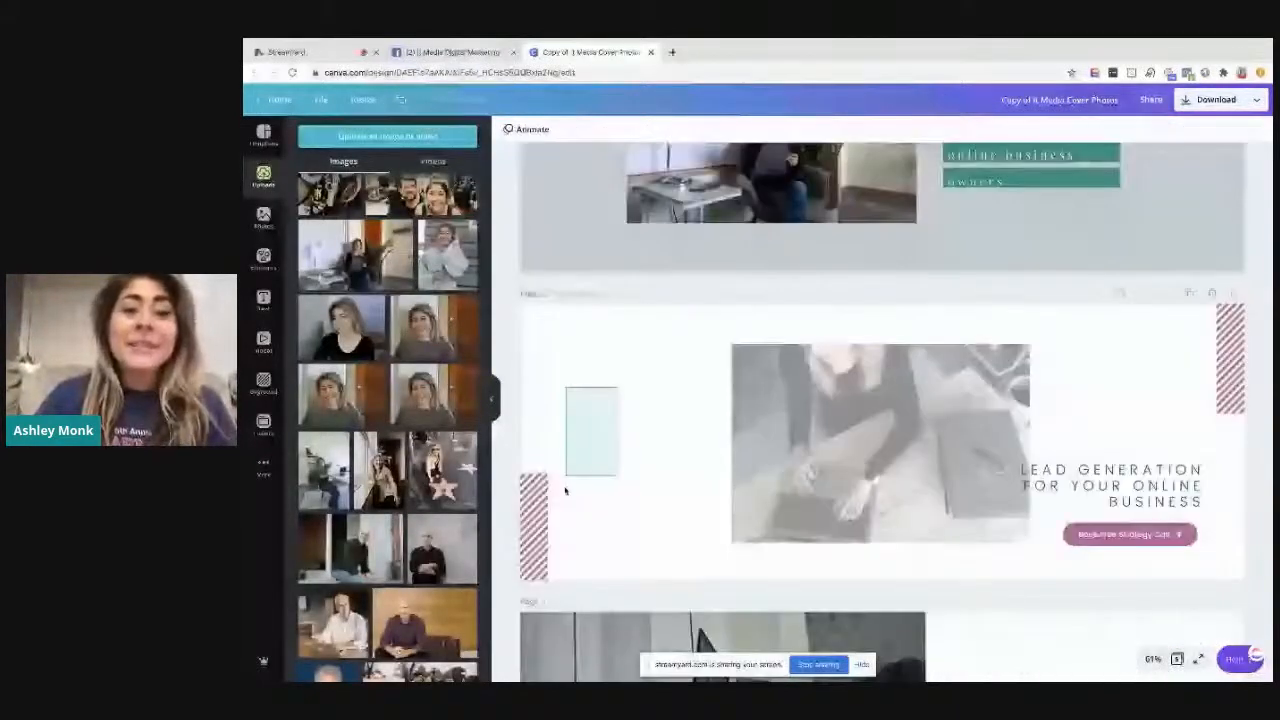
pyautogui.click(534, 527)
pyautogui.click(507, 129)
pyautogui.click(310, 244)
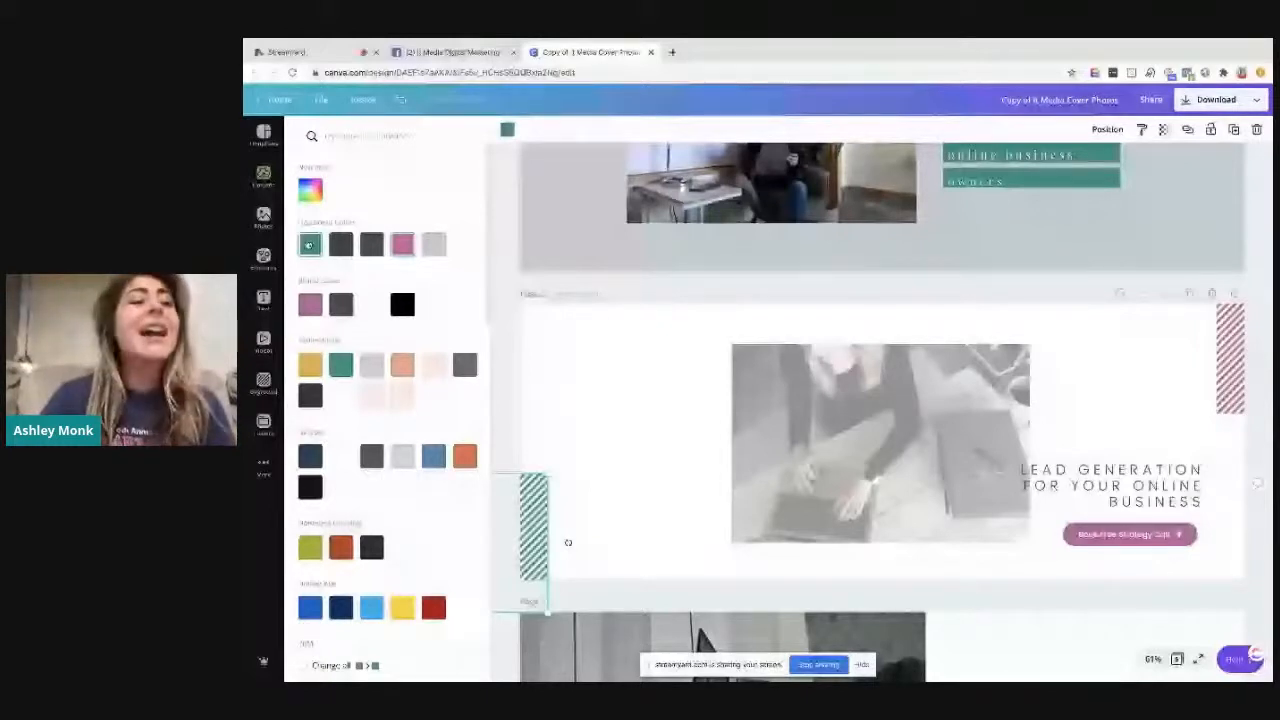
# Replace the striped blocks on page 2 with a green brushstroke and a row of four orange dots above the text
pyautogui.click(264, 258)
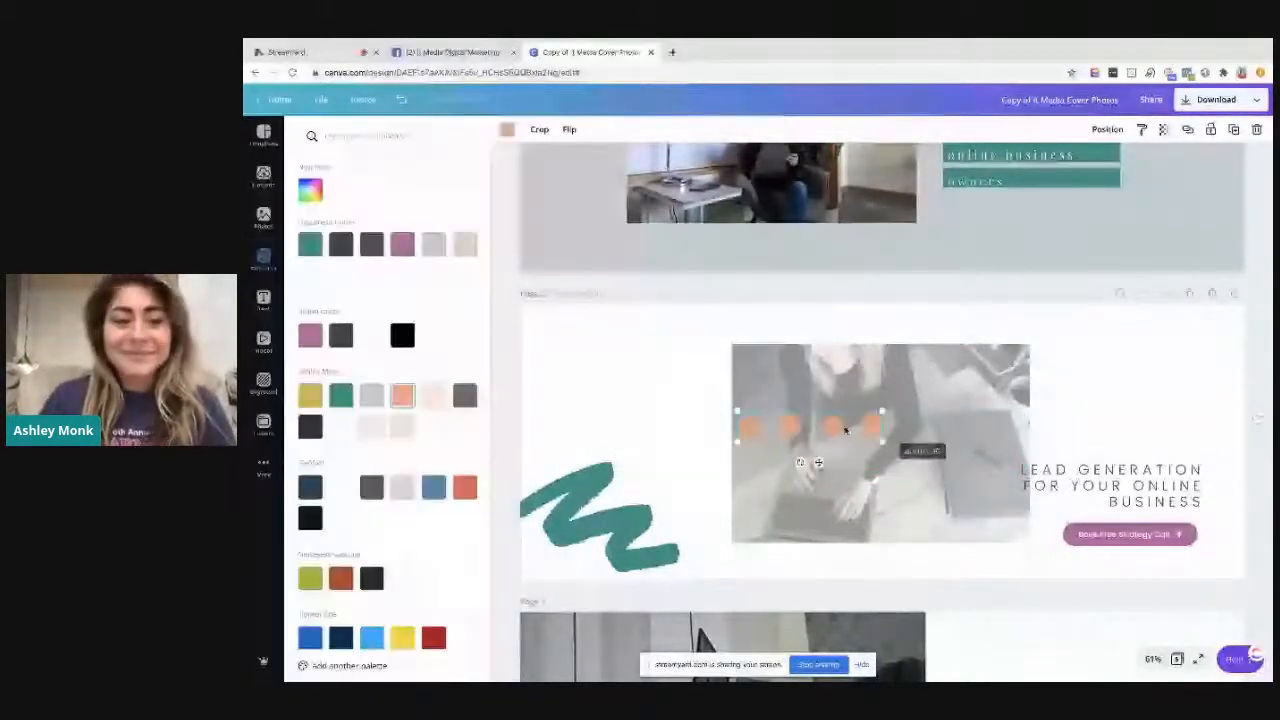
pyautogui.moveTo(845, 430); pyautogui.dragTo(1175, 369)
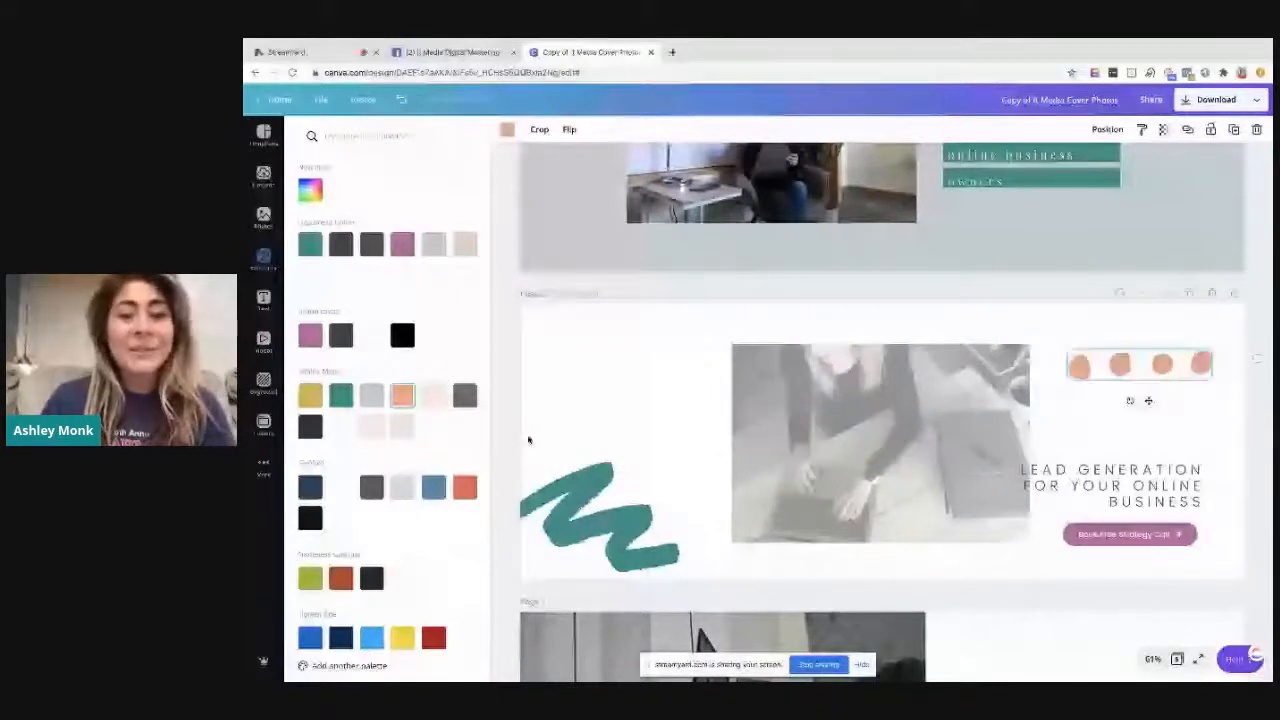
# Remove the fade from the page 2 photo by raising its transparency setting to full opacity
pyautogui.click(860, 450)
pyautogui.click(588, 129)
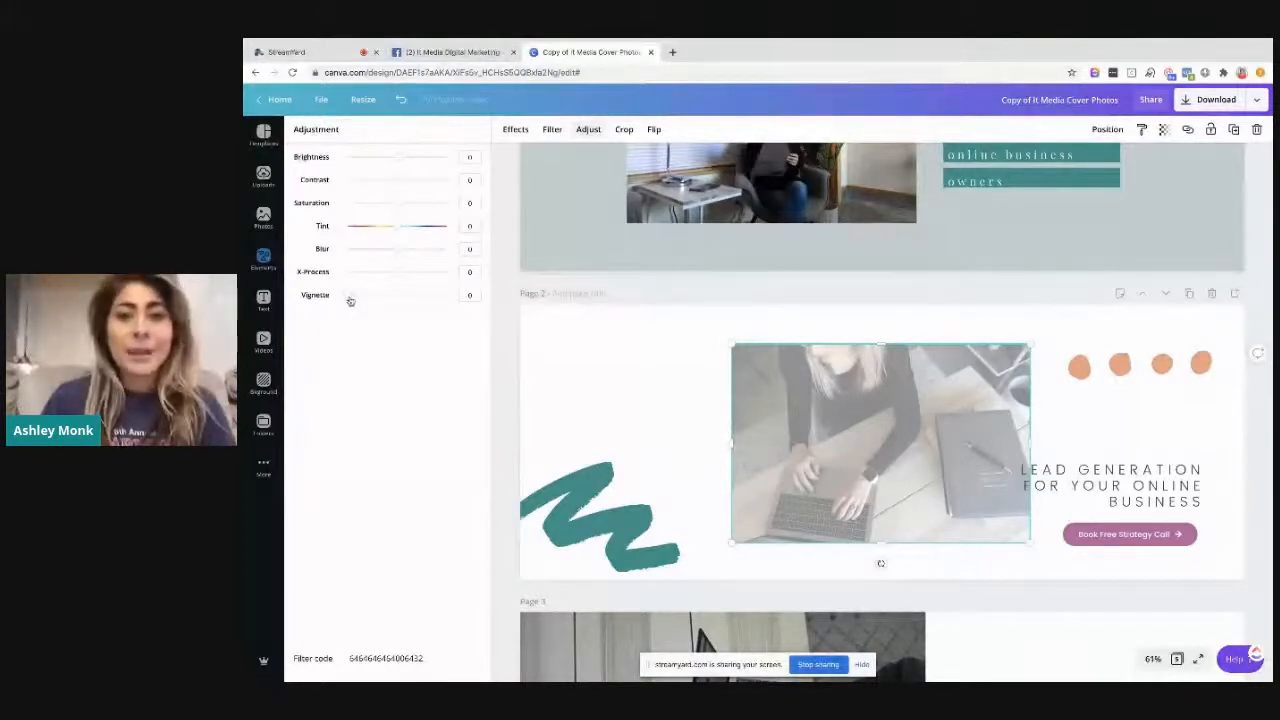
pyautogui.click(515, 129)
pyautogui.click(552, 129)
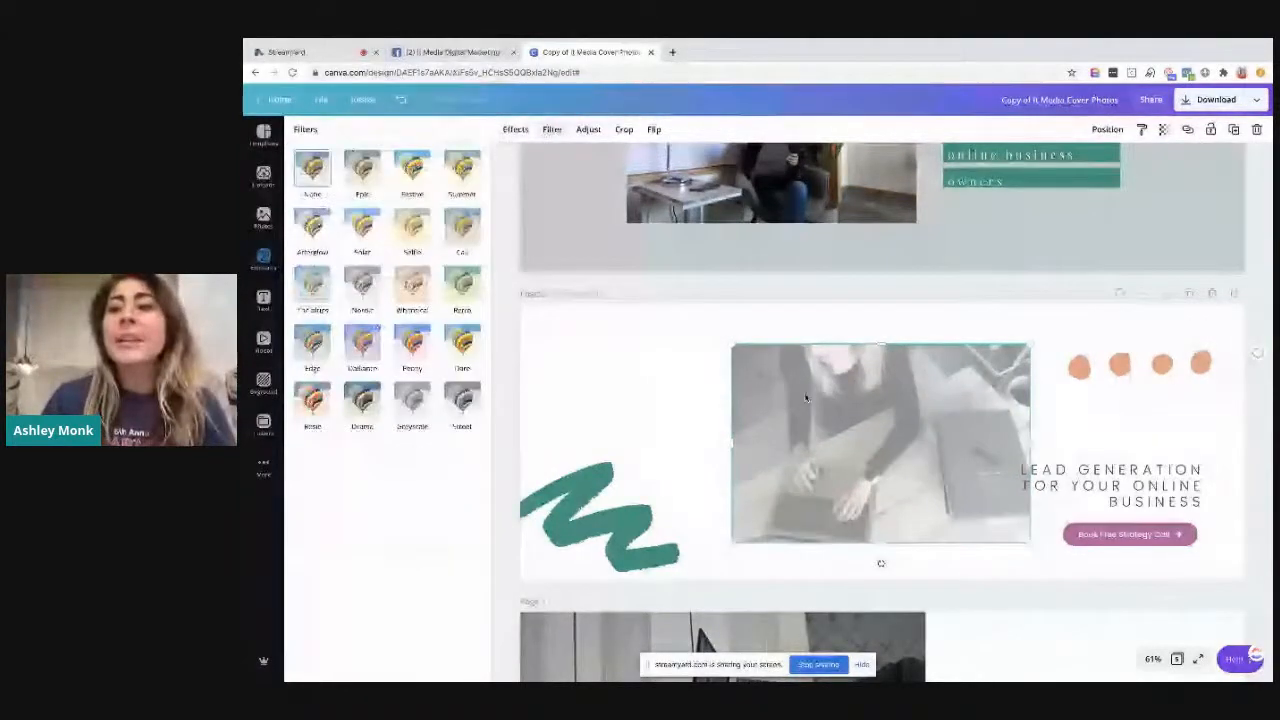
pyautogui.click(1163, 129)
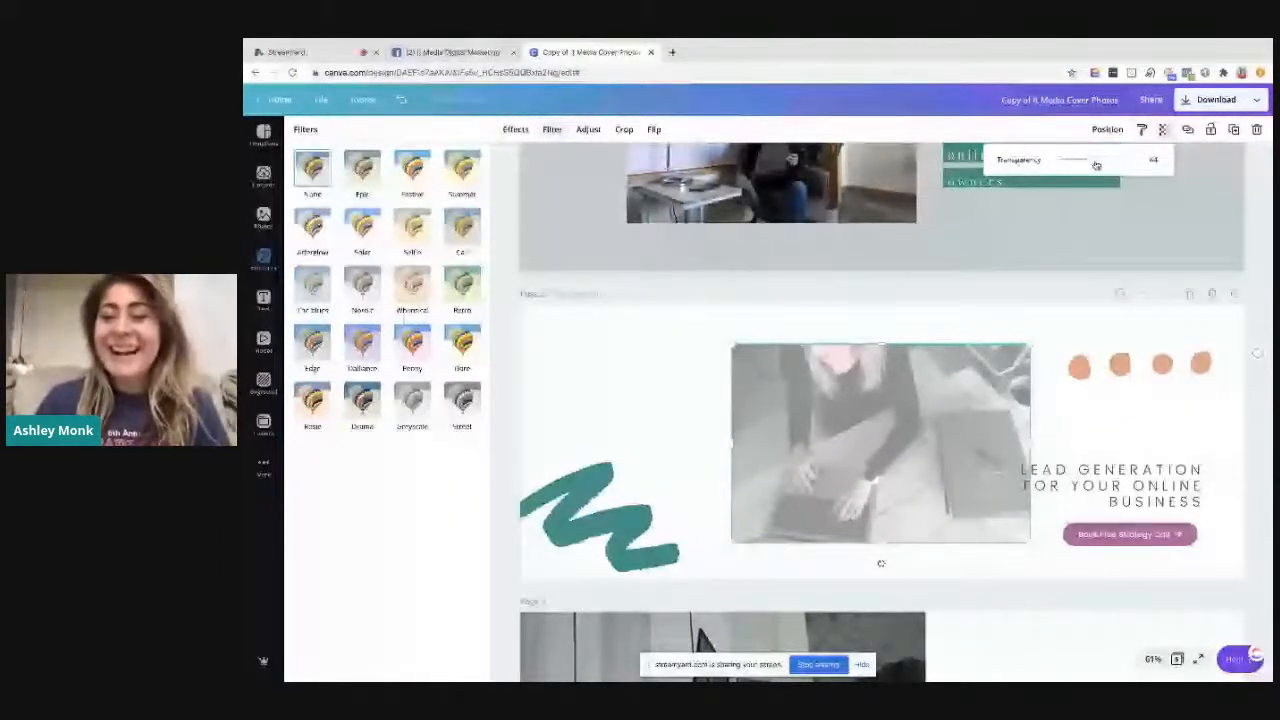
pyautogui.moveTo(1096, 165); pyautogui.dragTo(1141, 163)
# Narrow the lead generation text box on page 2 and move it between the orange dots and the strategy call button
pyautogui.click(1098, 500)
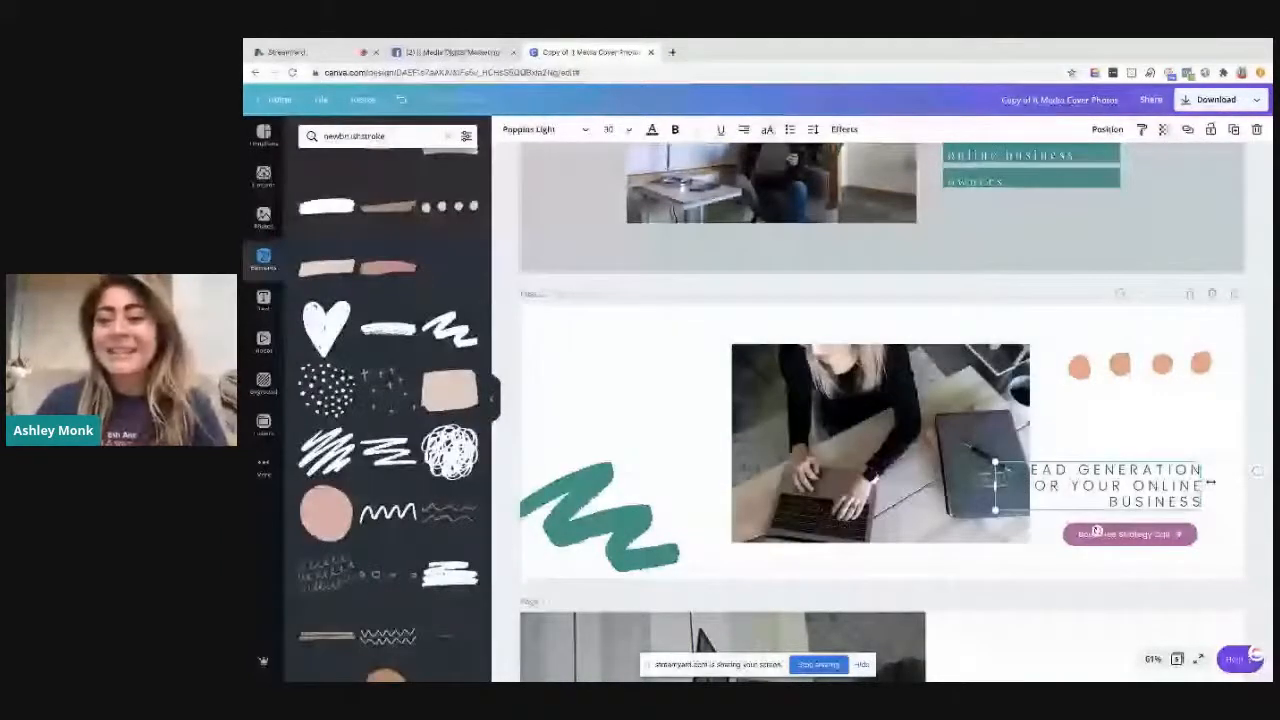
pyautogui.moveTo(1211, 482); pyautogui.dragTo(1148, 484)
pyautogui.moveTo(1113, 506); pyautogui.dragTo(1178, 457)
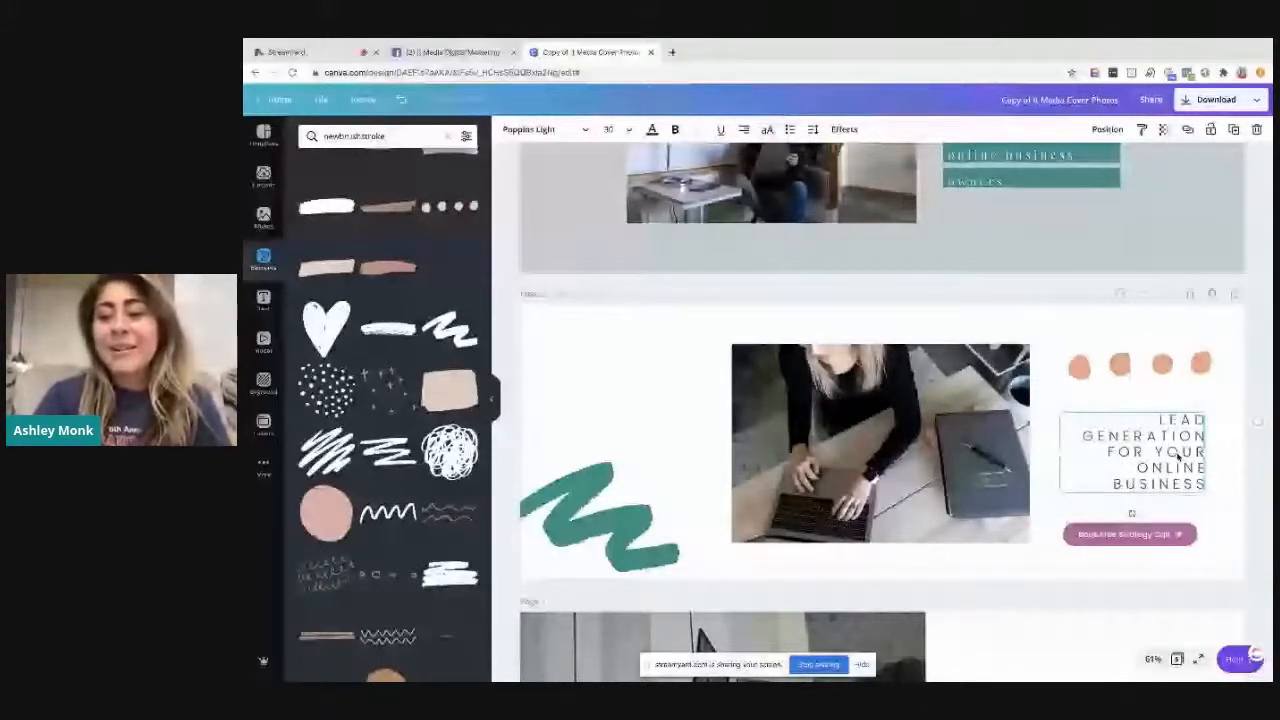
# Replace the page 2 text with "Market your business online without the tech skills" in Playfair Display, without all capitals
pyautogui.doubleClick(1178, 457)
pyautogui.write('MARKET YOUR ')
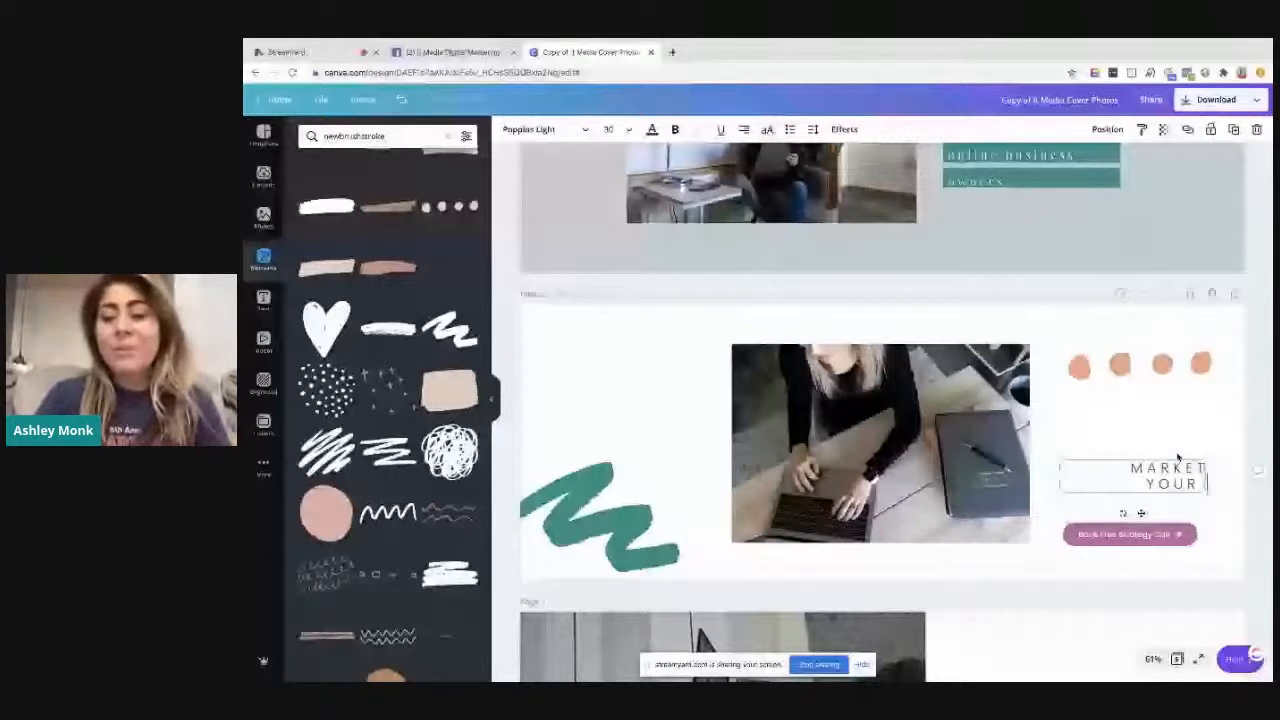
pyautogui.write('BUSINESS ONLINE WITHOUT THE TECH SKILLS')
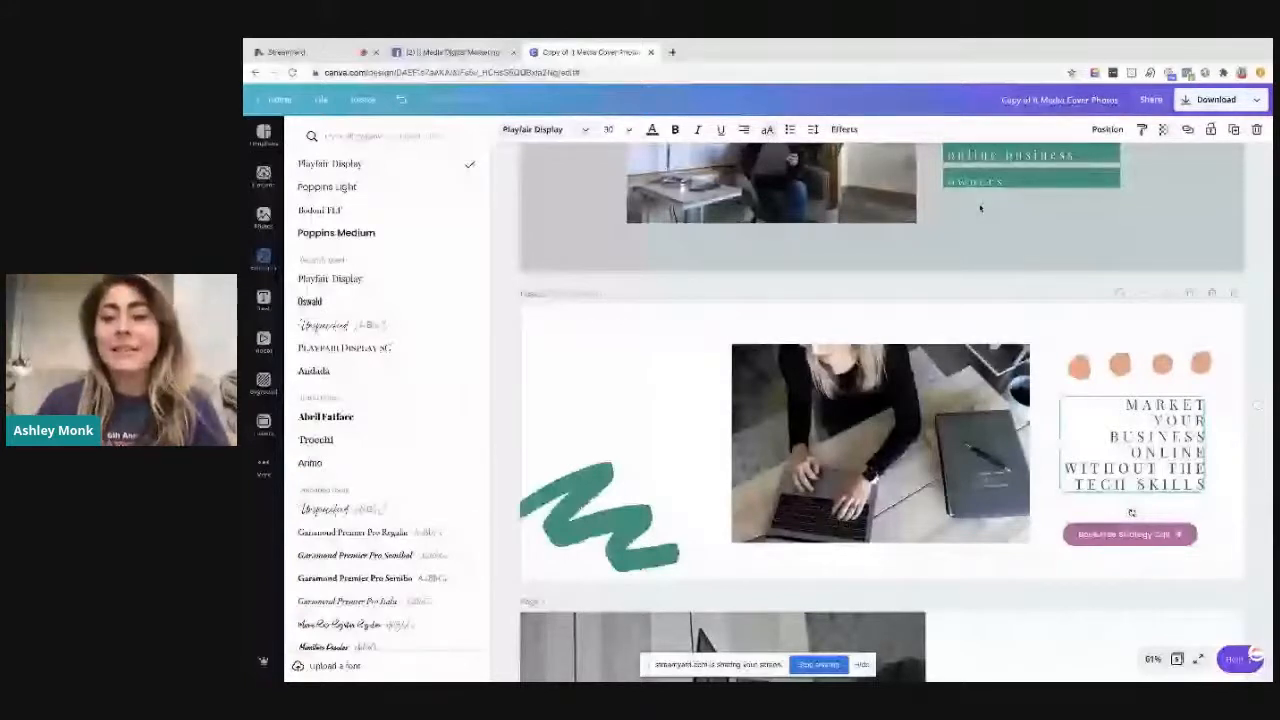
pyautogui.click(767, 130)
pyautogui.click(813, 130)
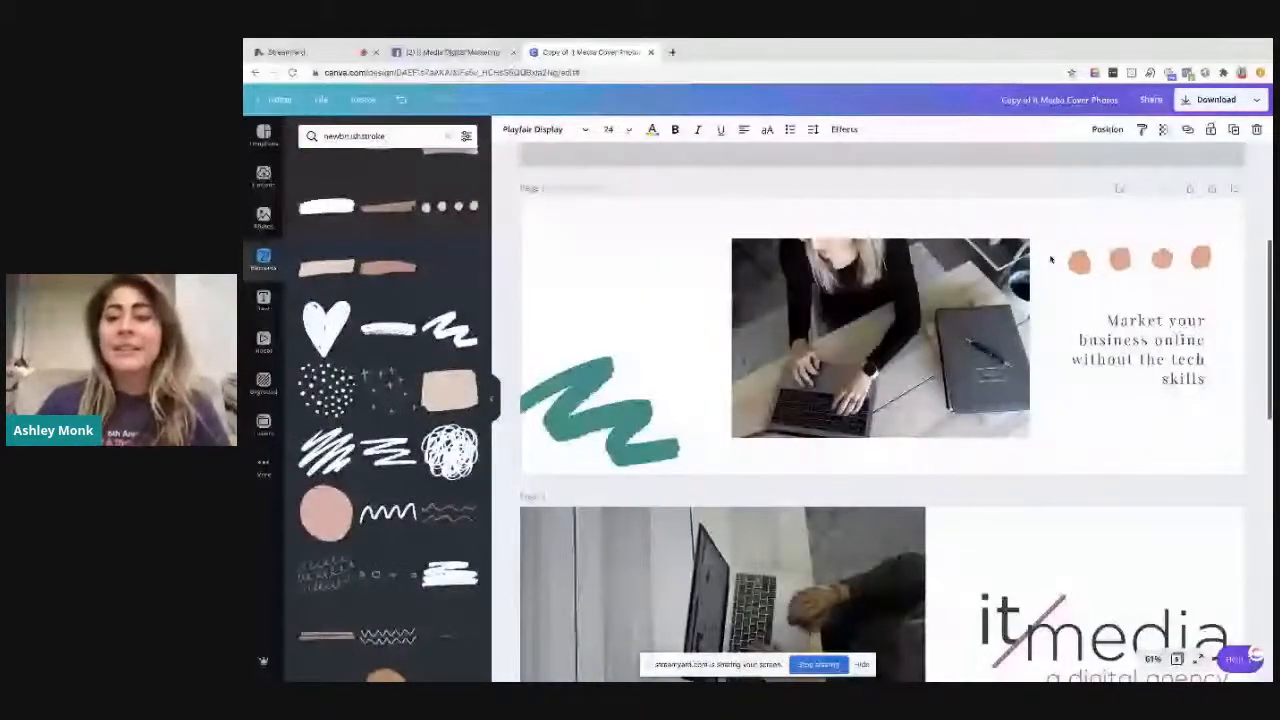
# Set the page 2 background to the pale peach brand colour
pyautogui.scroll(-2, 1202, 404)
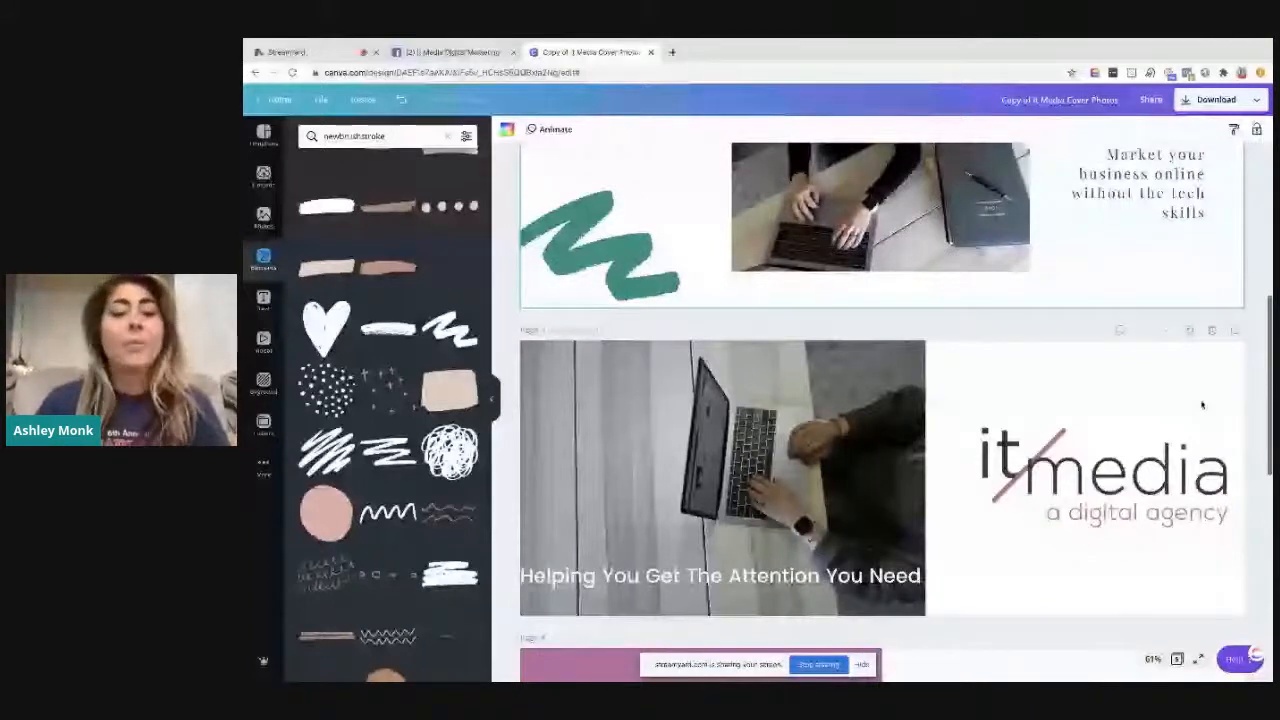
pyautogui.scroll(2, 1131, 441)
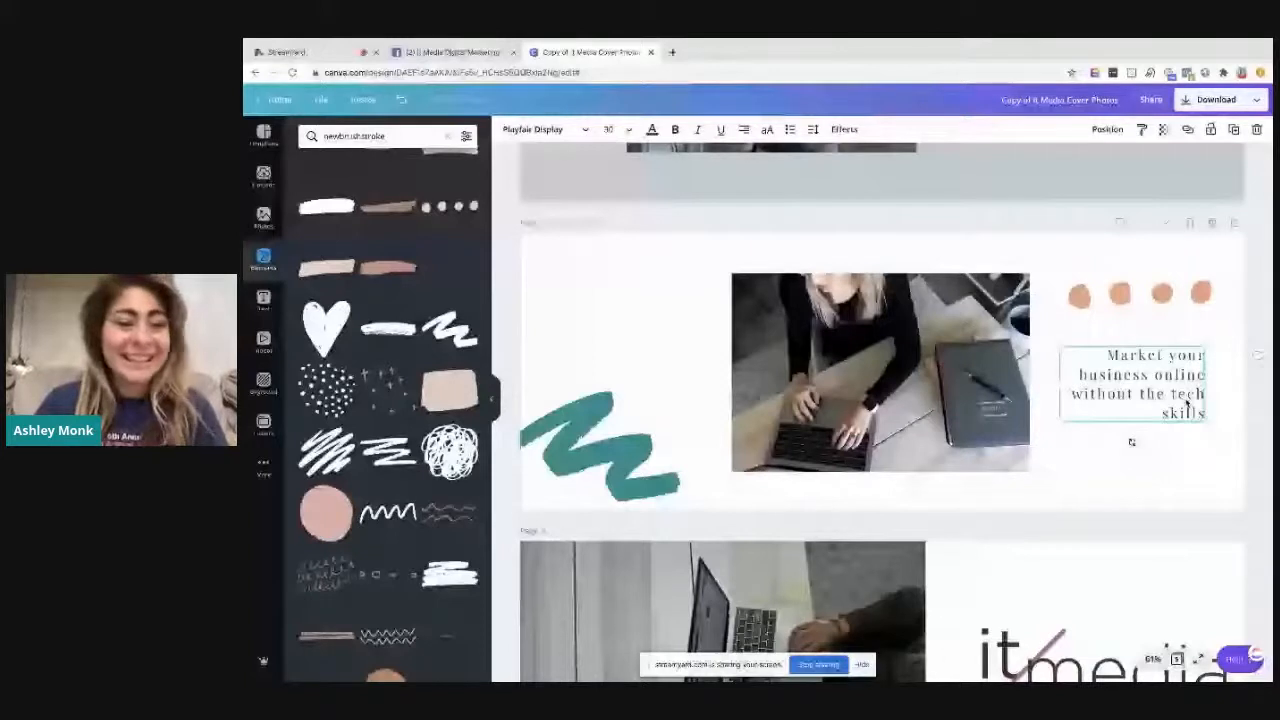
pyautogui.click(1131, 441)
pyautogui.click(507, 129)
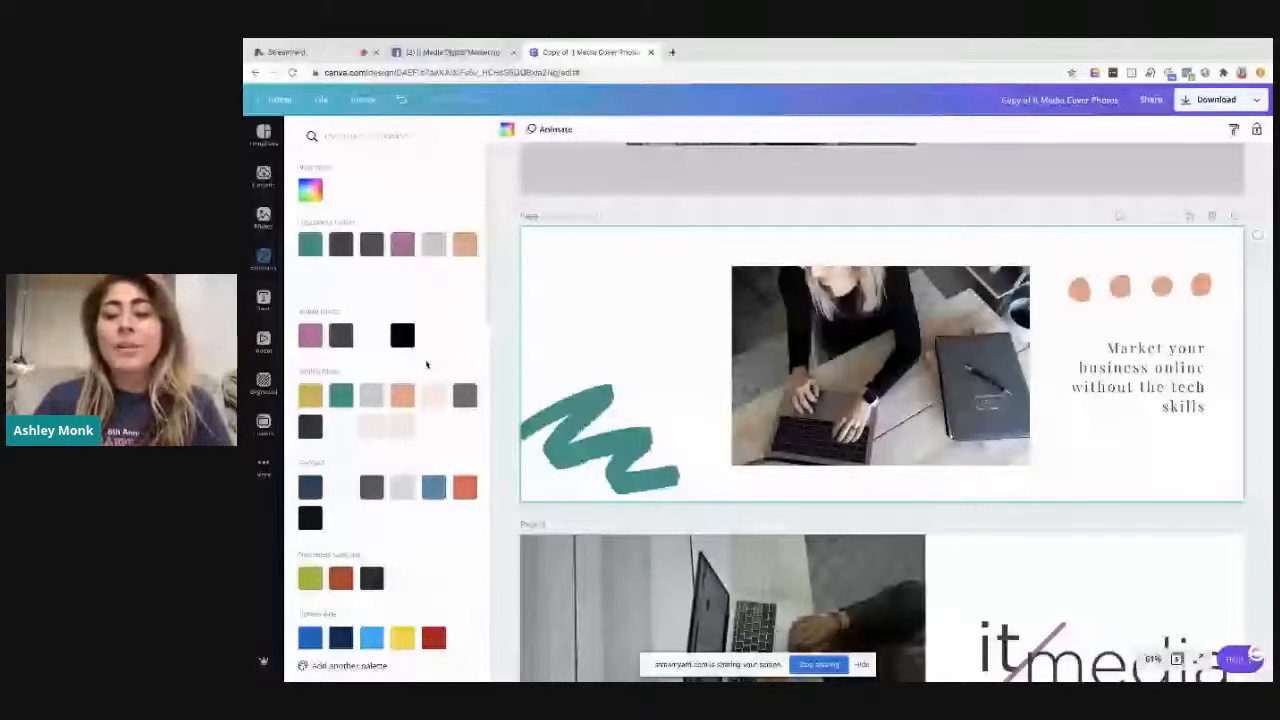
# Recolour page 3 with an orange block and a pale peach background, and delete its It Media logo
pyautogui.scroll(-3, 1180, 418)
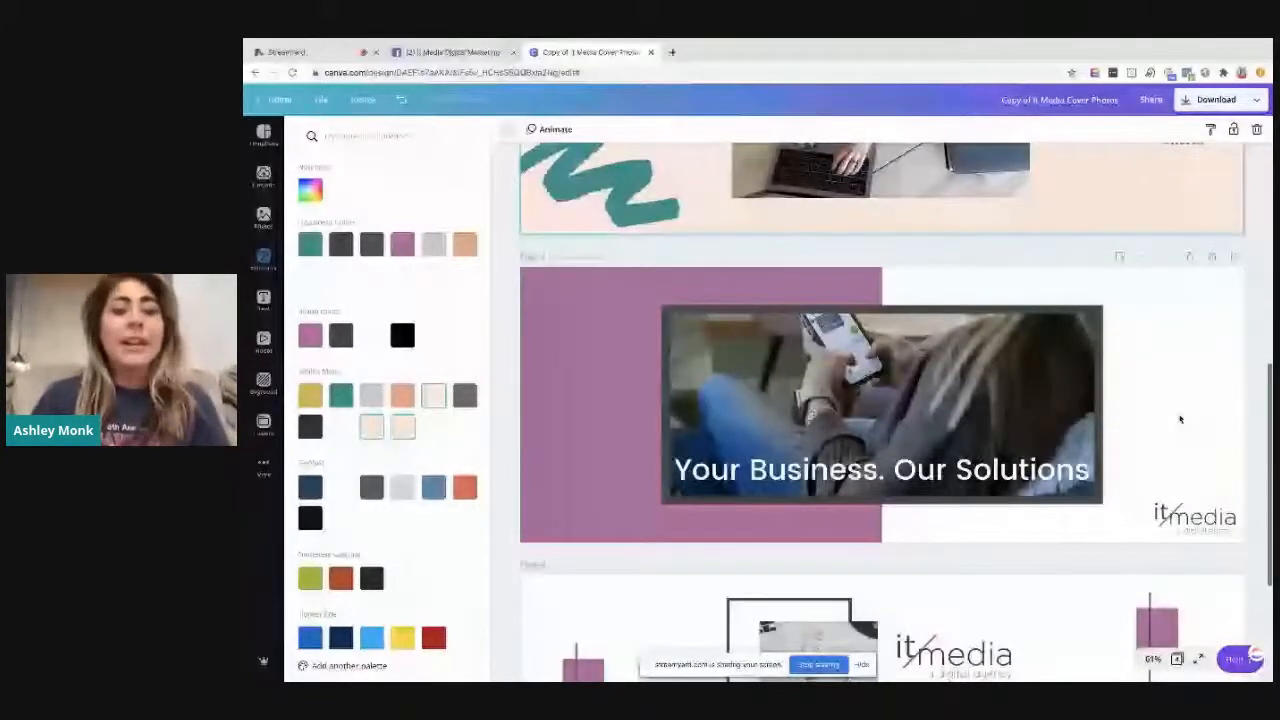
pyautogui.click(1193, 517)
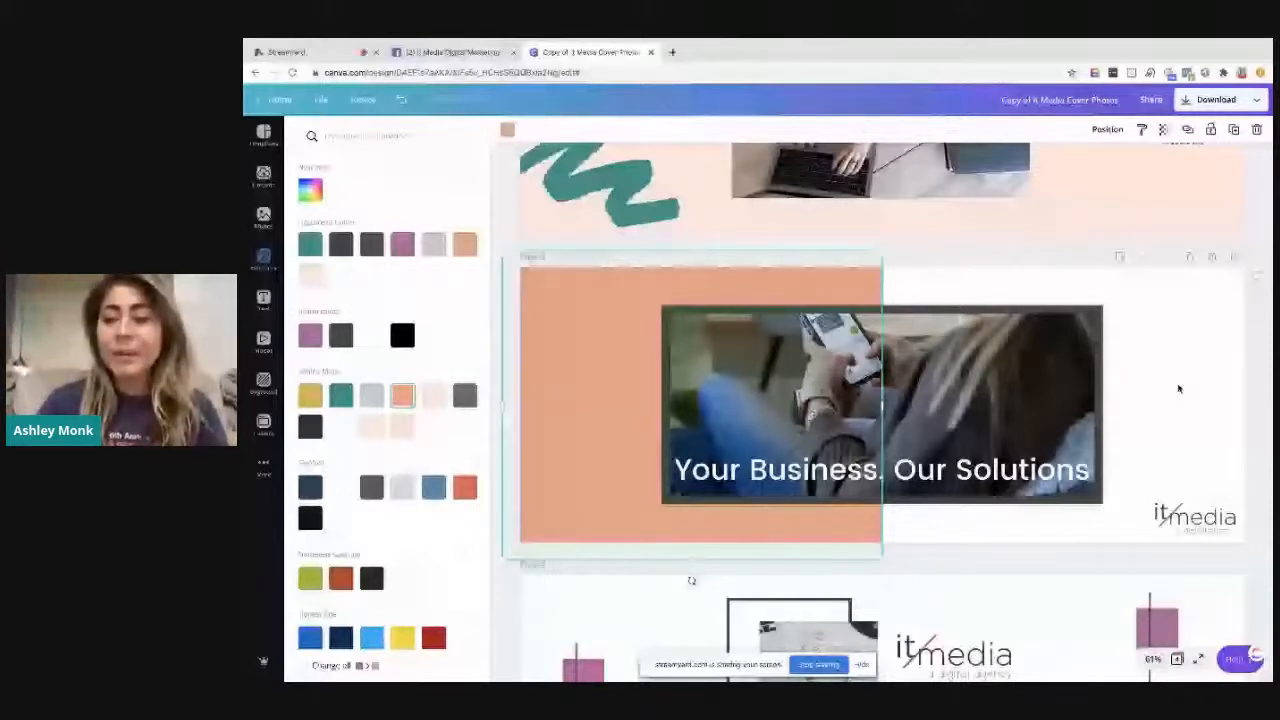
pyautogui.click(1178, 389)
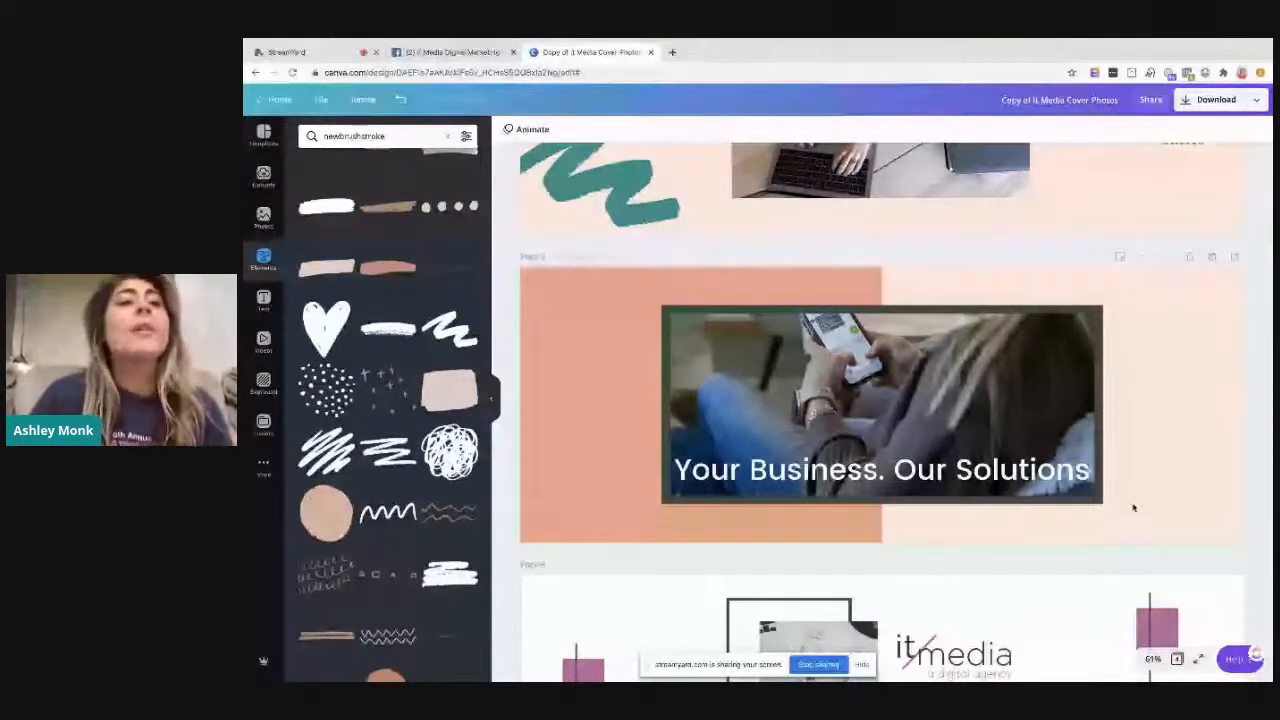
# Recolour the dark frame around the page 3 photo with the green brand colour
pyautogui.click(1098, 498)
pyautogui.click(507, 130)
pyautogui.click(346, 401)
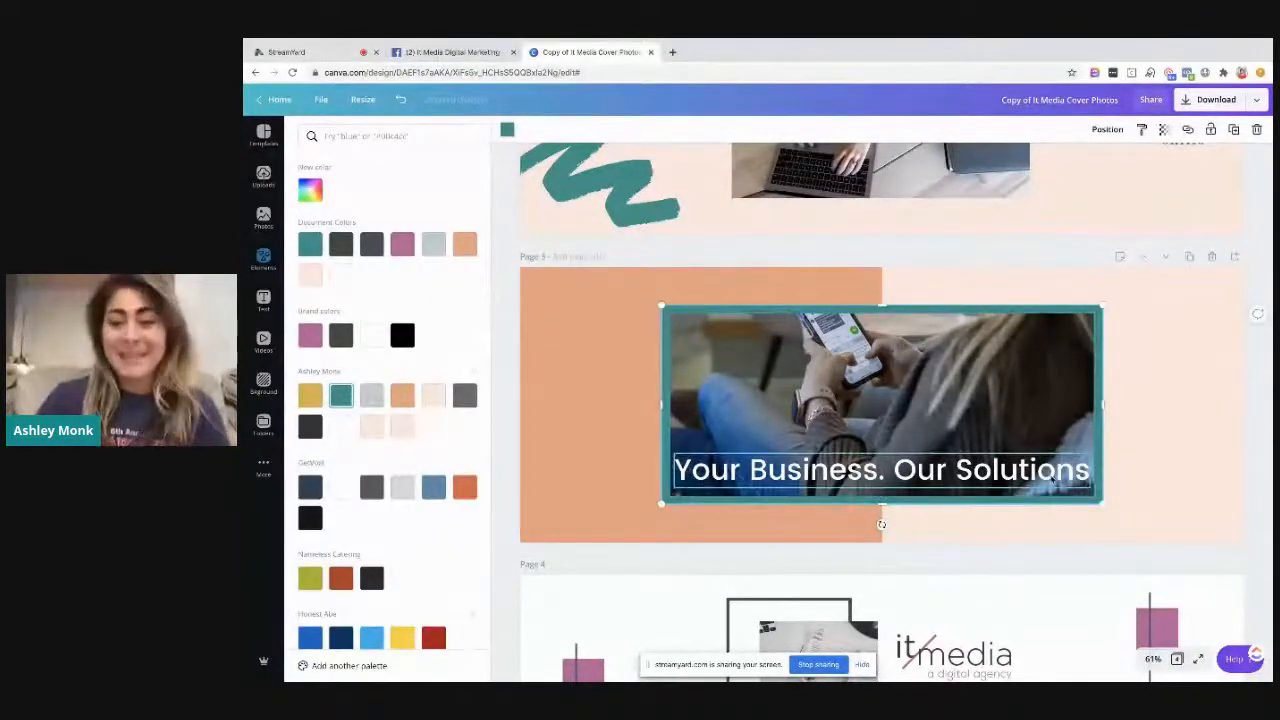
# Replace the text over the page 3 photo with "Your Business Mission Here"
pyautogui.click(880, 480)
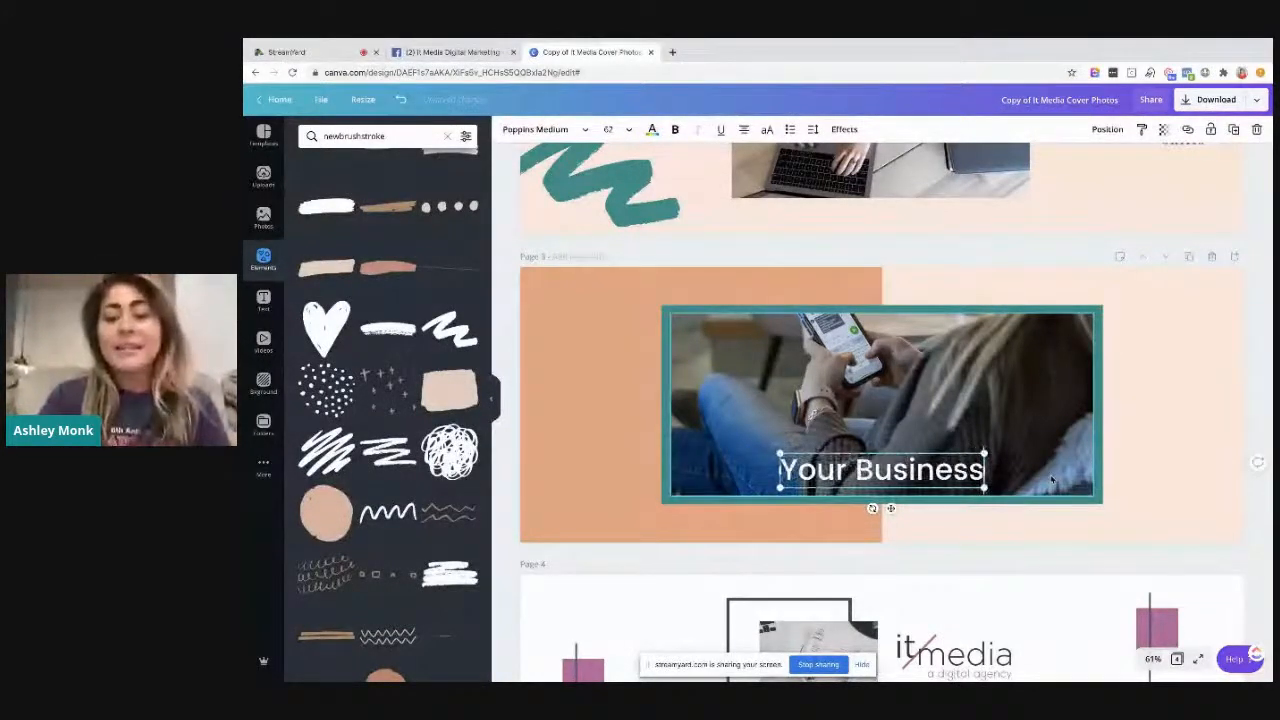
pyautogui.write('MIssion')
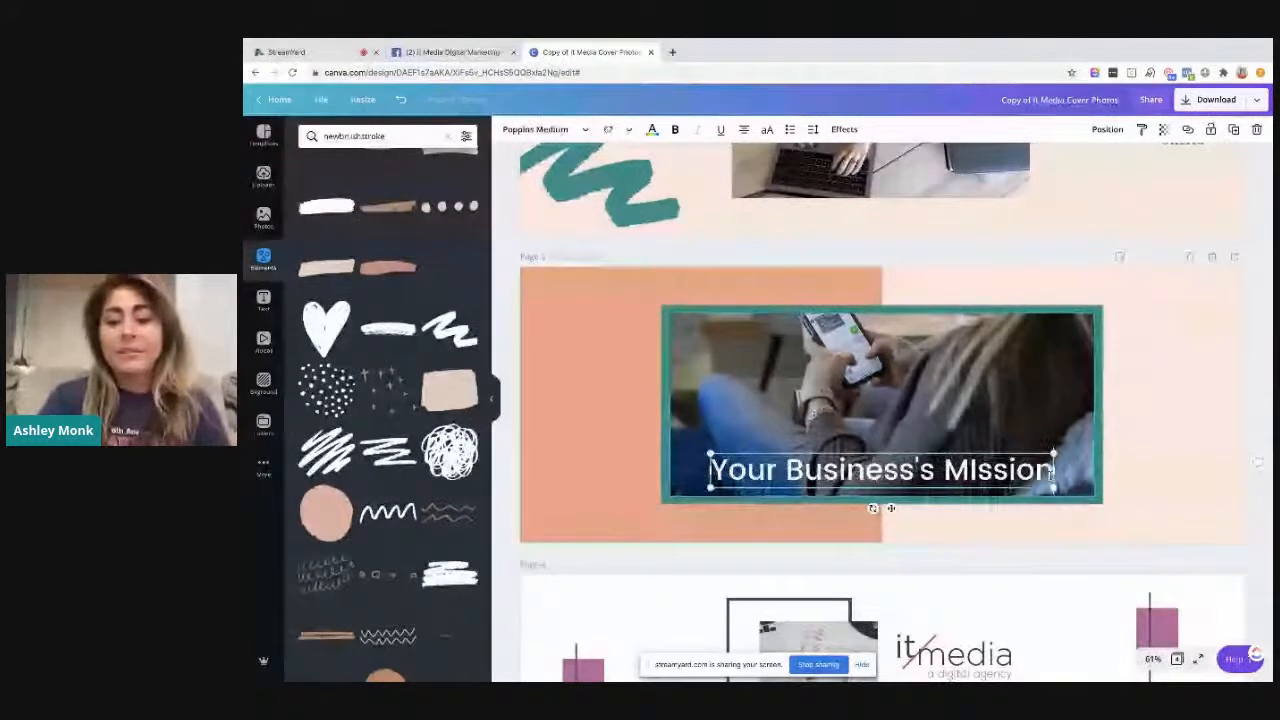
pyautogui.press('BackSpace')
pyautogui.press('BackSpace')
pyautogui.press('BackSpace')
pyautogui.press('BackSpace')
pyautogui.press('BackSpace')
pyautogui.press('BackSpace')
pyautogui.press('BackSpace')
pyautogui.press('BackSpace')
pyautogui.press('BackSpace')
pyautogui.press('BackSpace')
pyautogui.press('BackSpace')
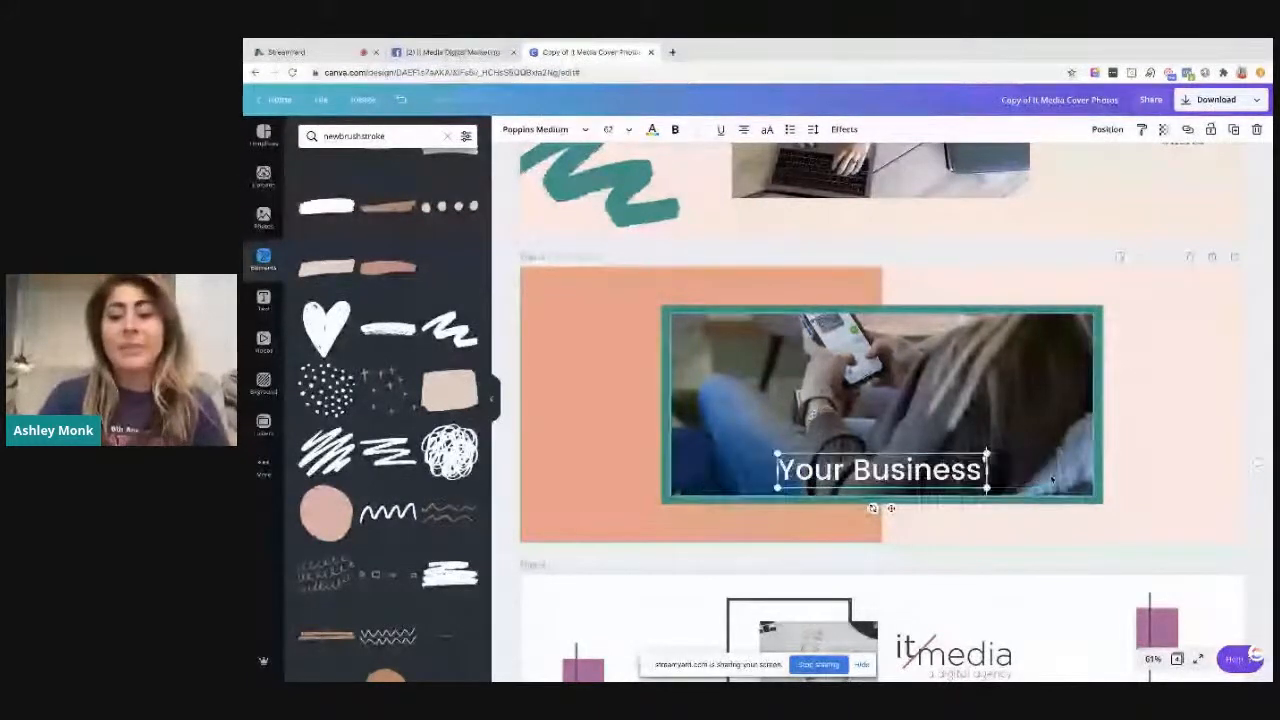
pyautogui.write('Mission here')
pyautogui.press('BackSpace')
pyautogui.press('BackSpace')
pyautogui.press('BackSpace')
pyautogui.press('BackSpace')
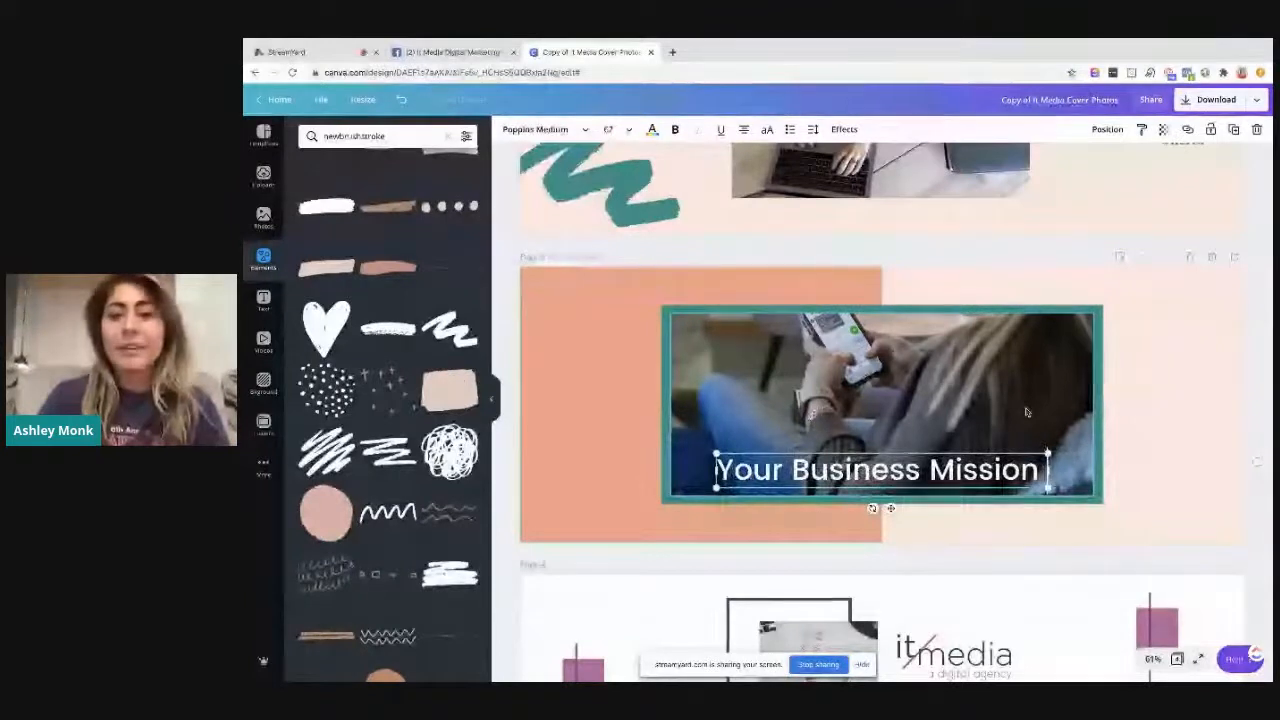
pyautogui.write('Here')
# Set the business mission text on page 3 in all capitals and change its font to Playfair Display
pyautogui.click(767, 129)
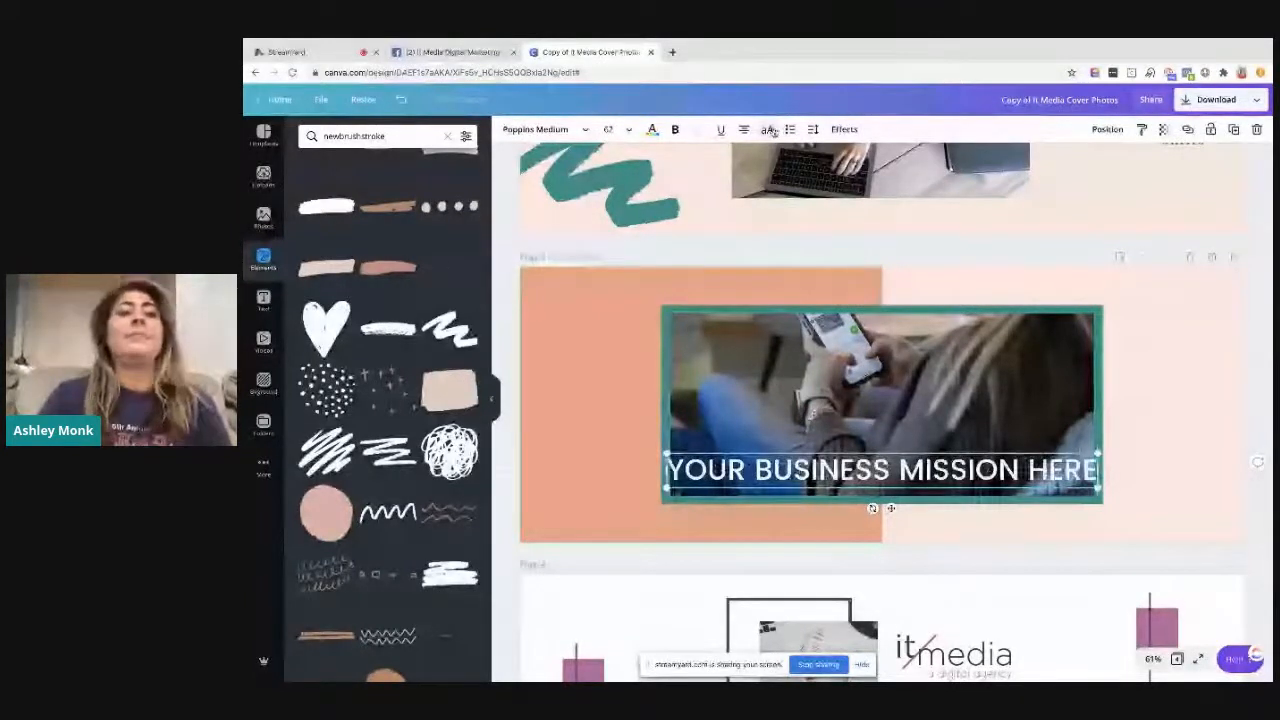
pyautogui.click(545, 129)
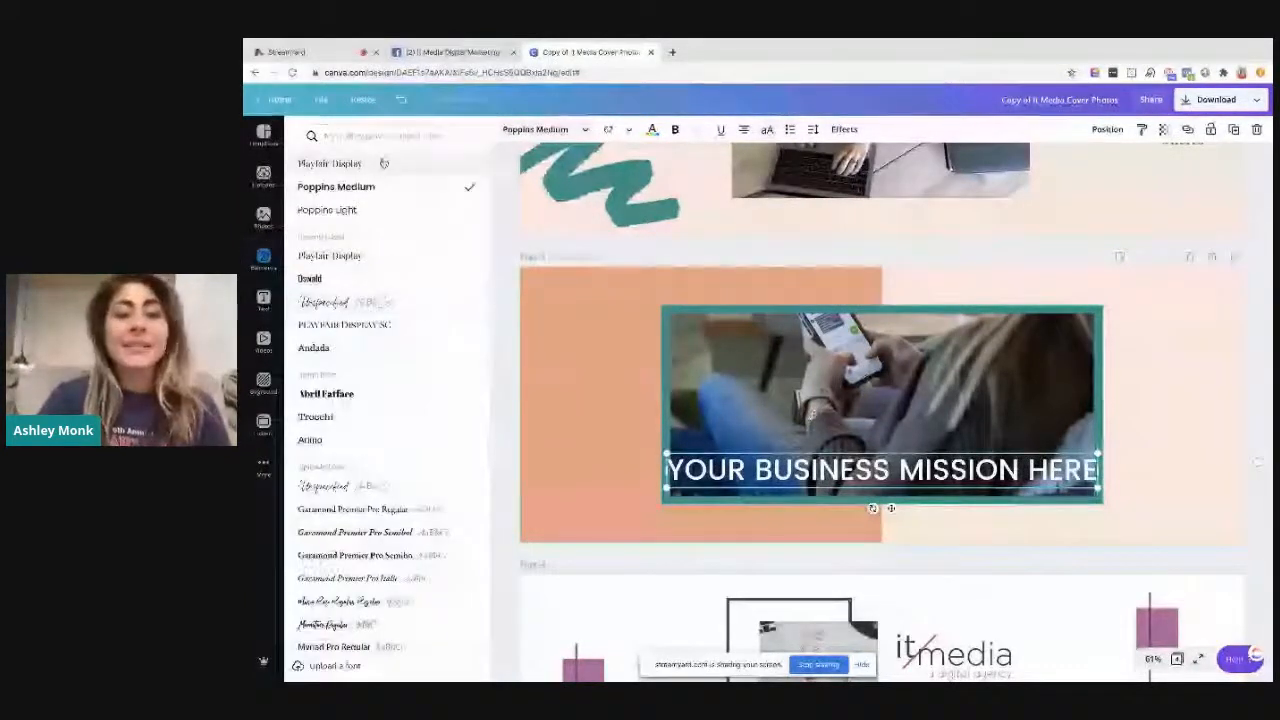
pyautogui.click(383, 164)
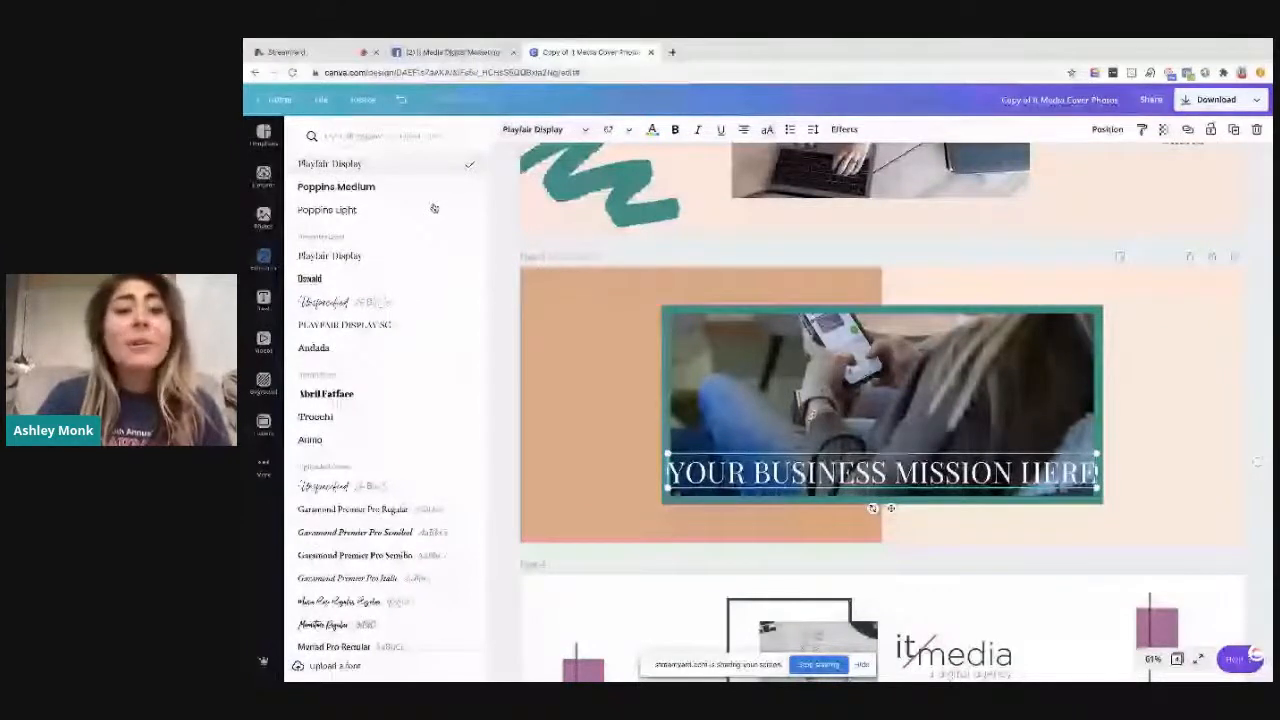
# Search the stock photos for "office" and replace the framed photo on page 3 with the grey office desk photo
pyautogui.click(575, 368)
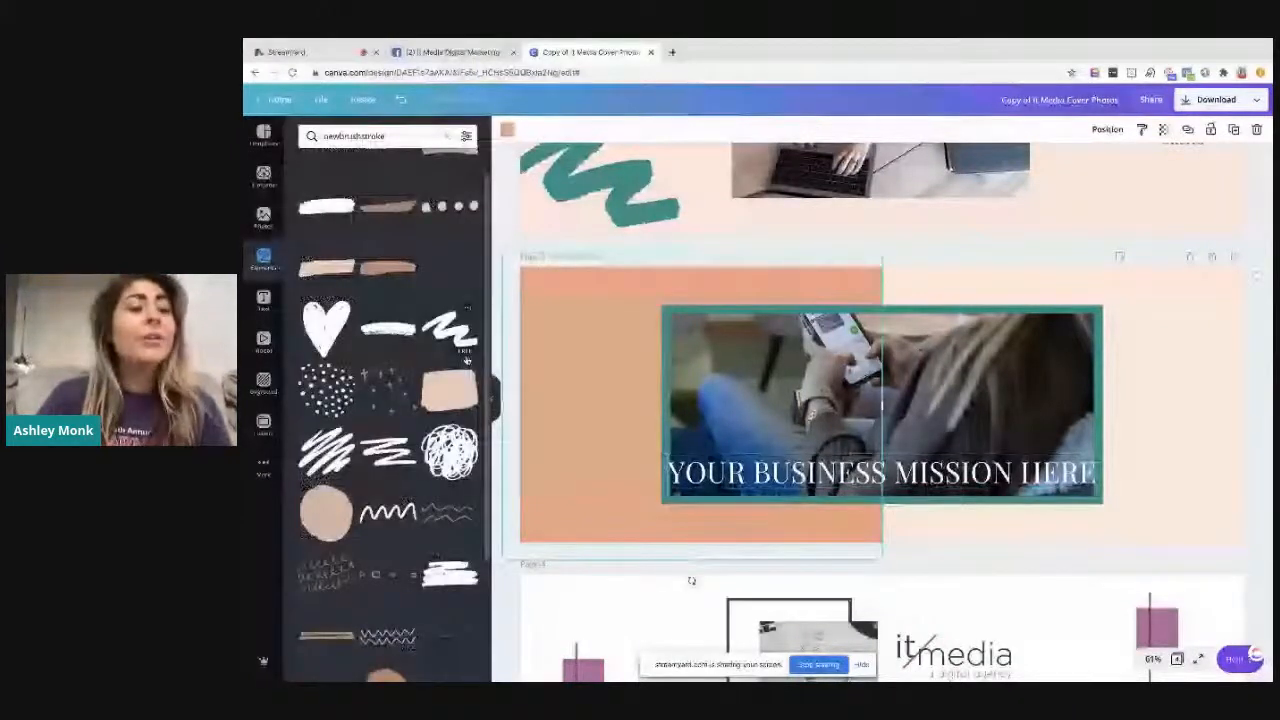
pyautogui.click(263, 215)
pyautogui.click(383, 135)
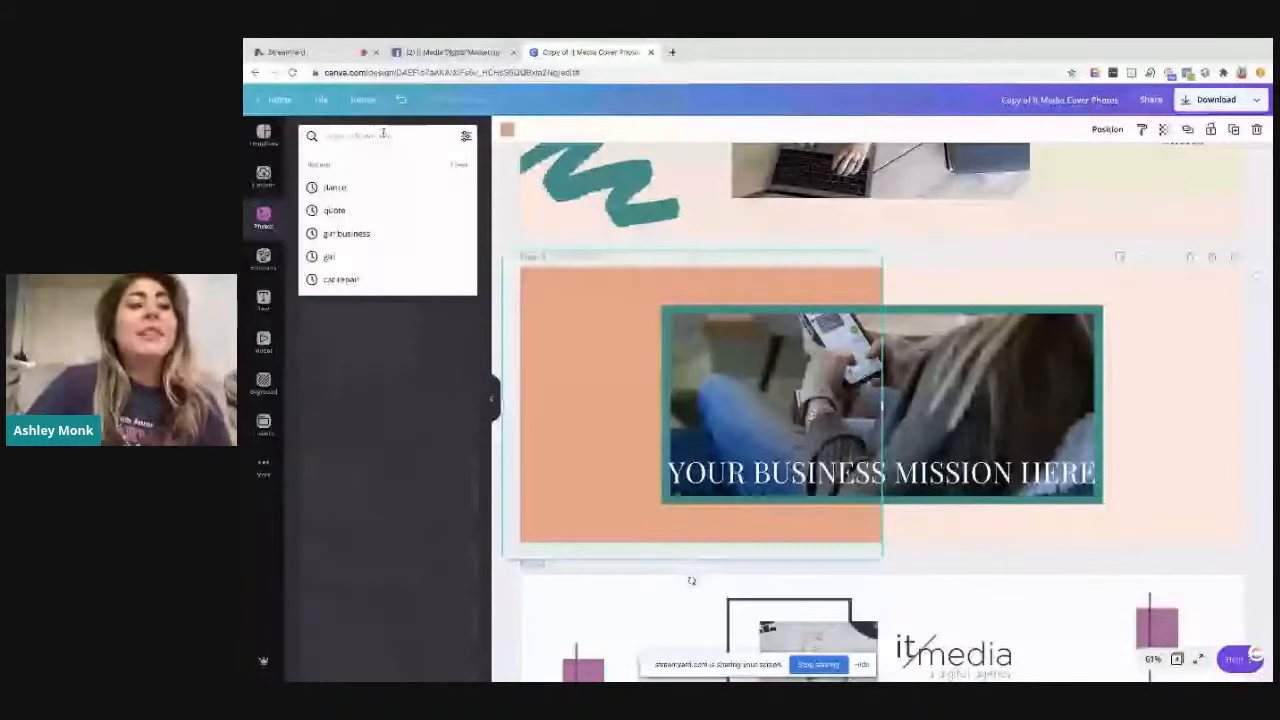
pyautogui.write('home')
pyautogui.click(390, 187)
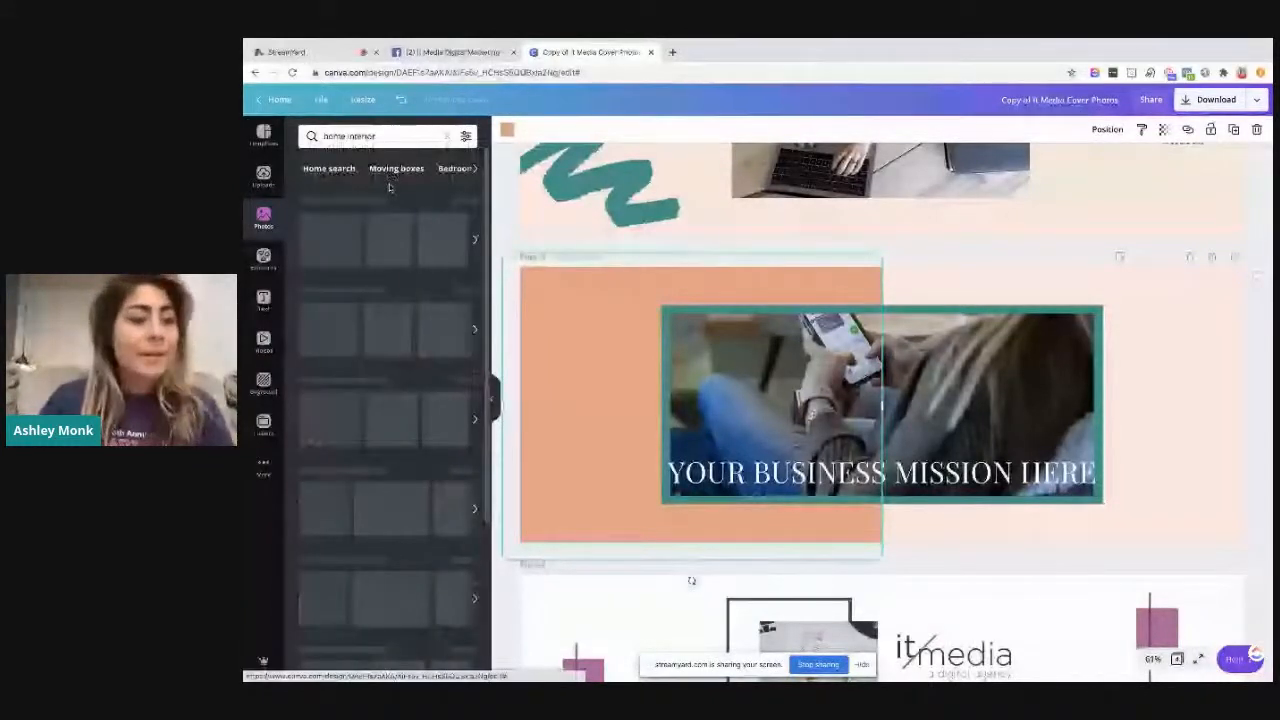
pyautogui.click(394, 142)
pyautogui.write('office')
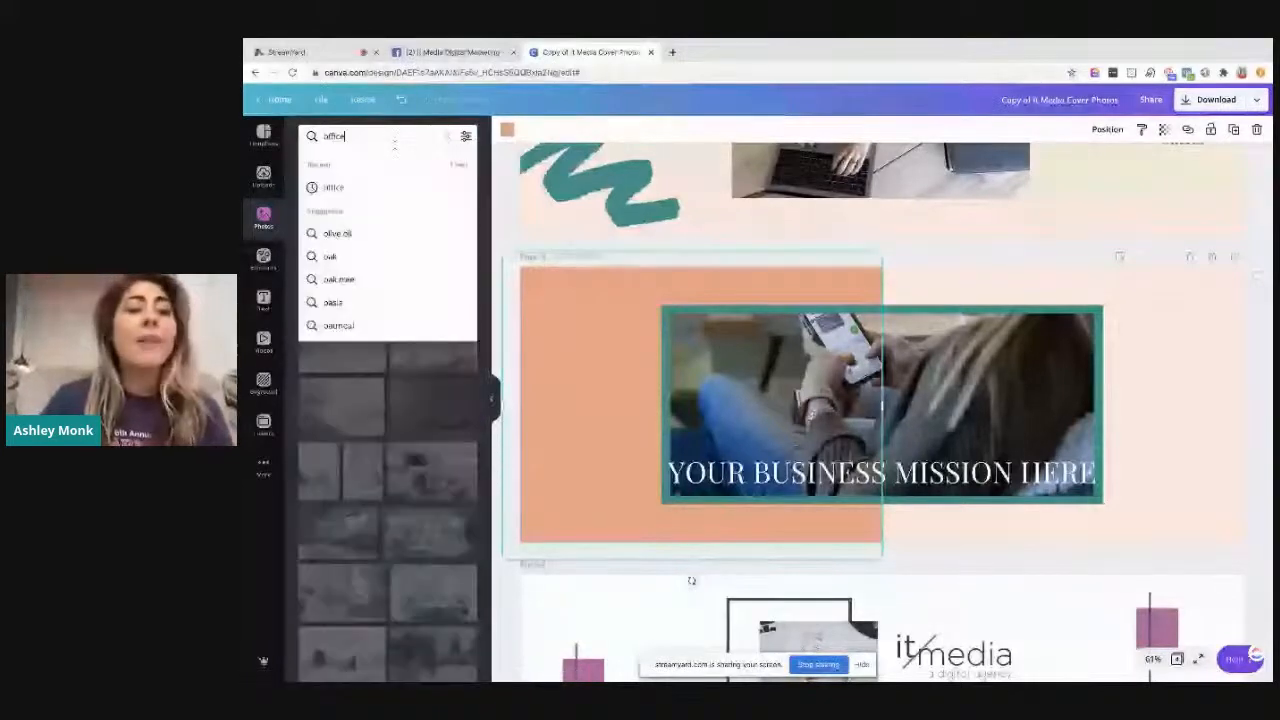
pyautogui.press('Return')
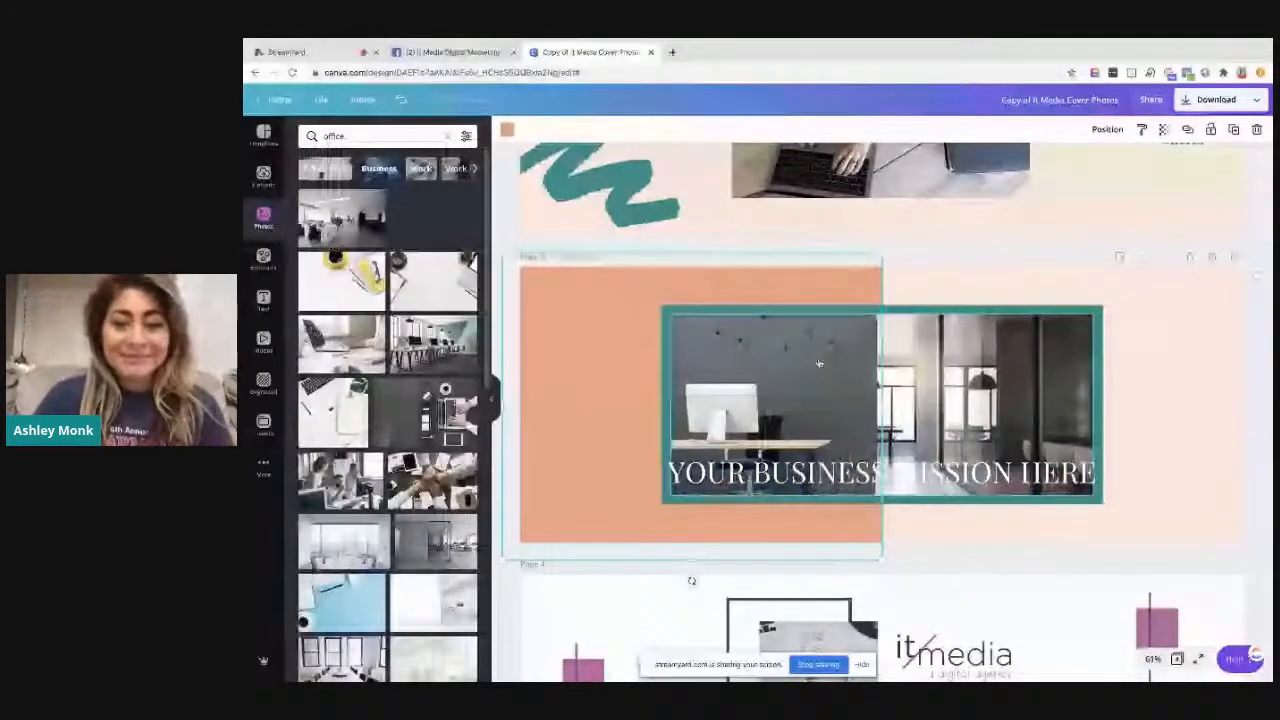
# Move the business mission text below the photo frame on page 3 and recolour "Mission Here" with the dark grey brand colour
pyautogui.click(872, 480)
pyautogui.moveTo(1054, 468); pyautogui.dragTo(1043, 521)
pyautogui.moveTo(890, 522); pyautogui.dragTo(1083, 520)
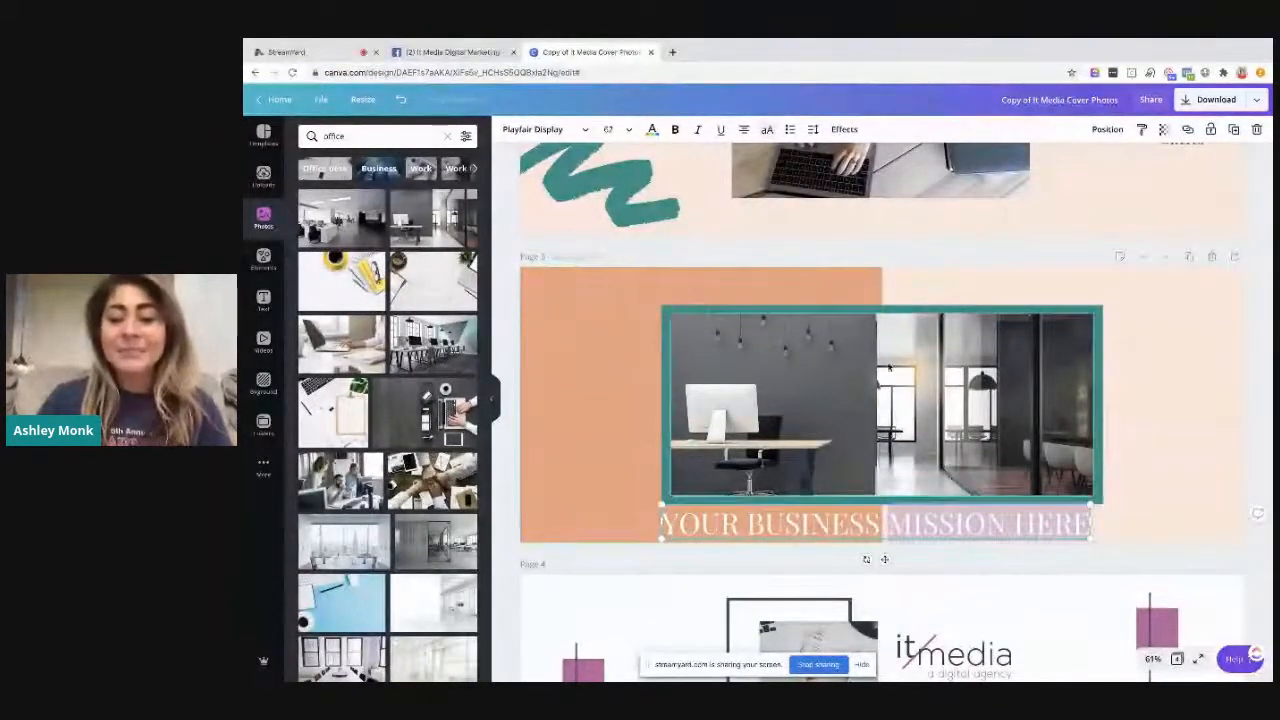
pyautogui.click(652, 129)
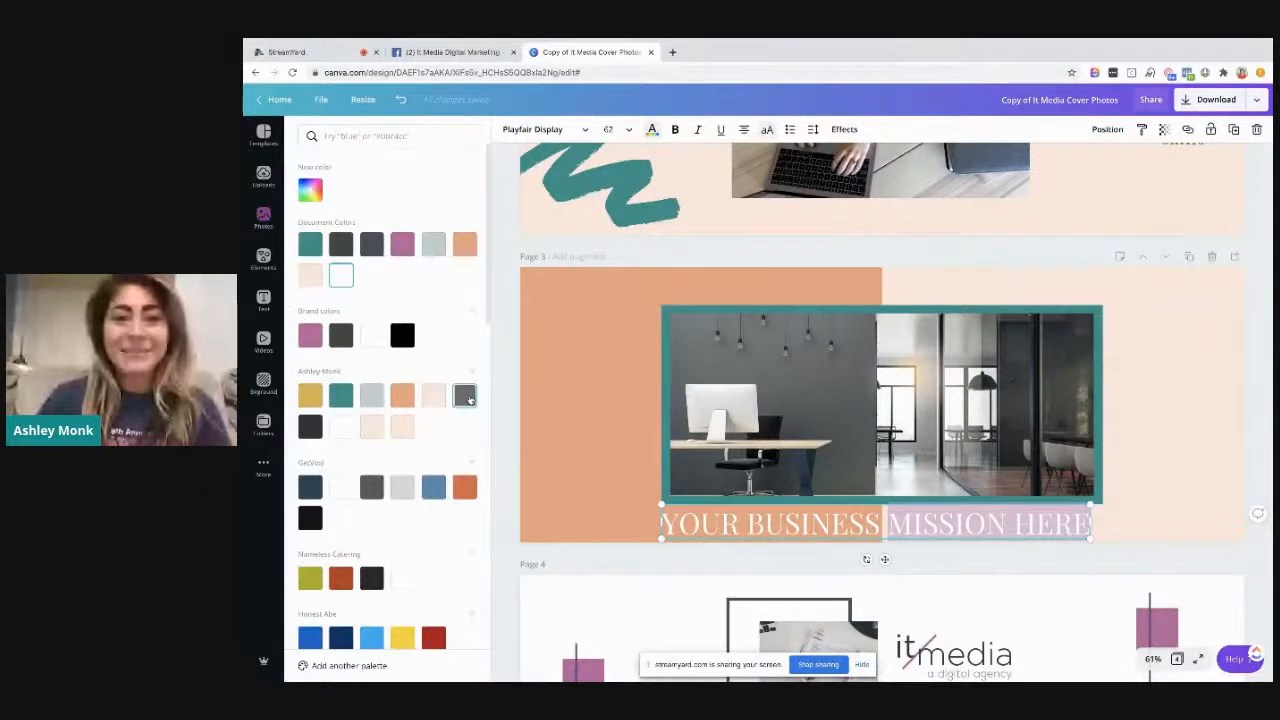
pyautogui.click(464, 396)
# Widen the letter spacing of the business mission text, reduce it to size 54.2 and centre it beneath the photo frame
pyautogui.moveTo(1090, 539); pyautogui.dragTo(1060, 537)
pyautogui.click(813, 129)
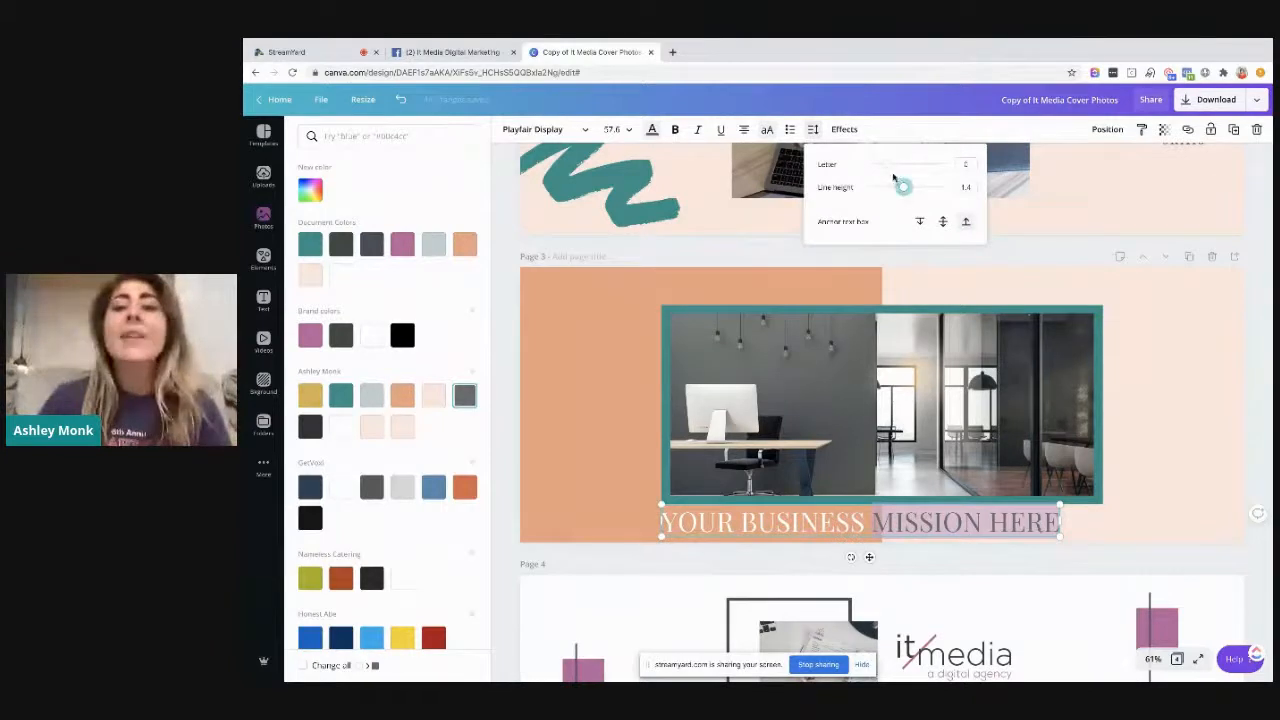
pyautogui.moveTo(886, 166); pyautogui.dragTo(903, 166)
pyautogui.click(1176, 346)
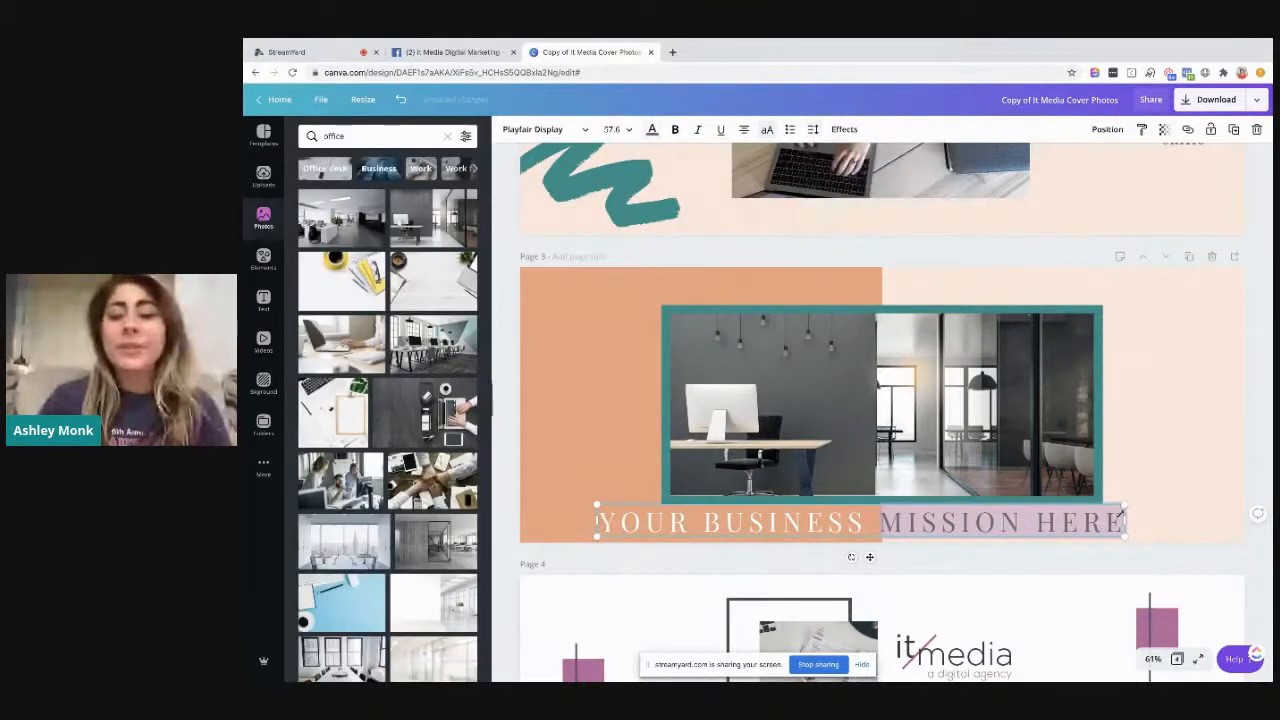
pyautogui.moveTo(1126, 538); pyautogui.dragTo(1083, 524)
pyautogui.click(1168, 520)
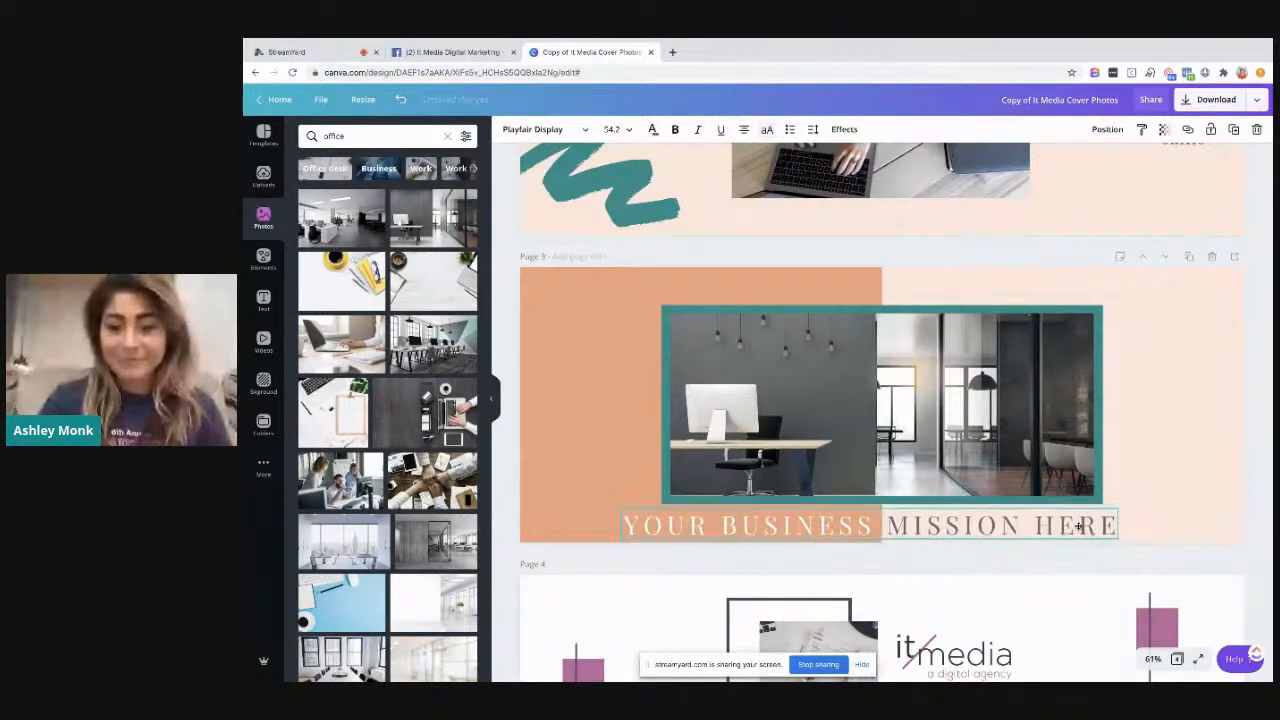
pyautogui.click(1215, 504)
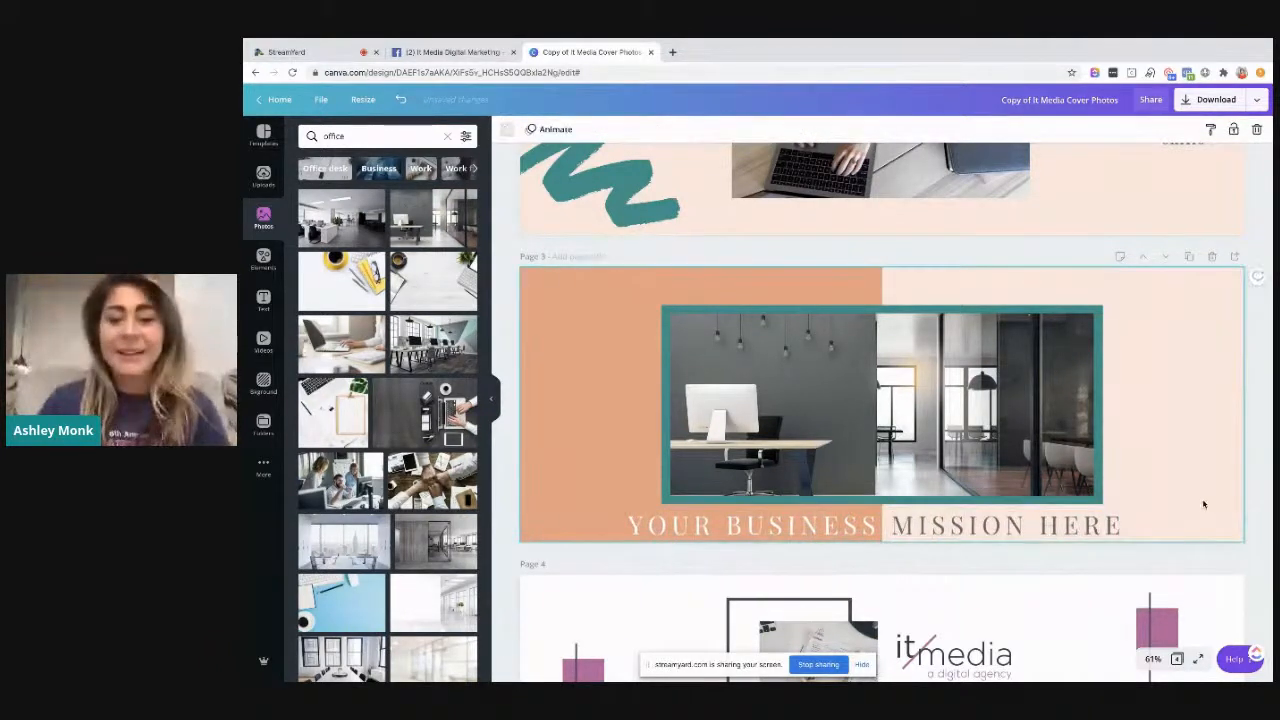
# Replace the front photo on page 4 with an uploaded portrait and recolour the dark outline behind the photos orange
pyautogui.scroll(-1, 1094, 498)
pyautogui.scroll(-2, 1092, 498)
pyautogui.scroll(-2, 1093, 503)
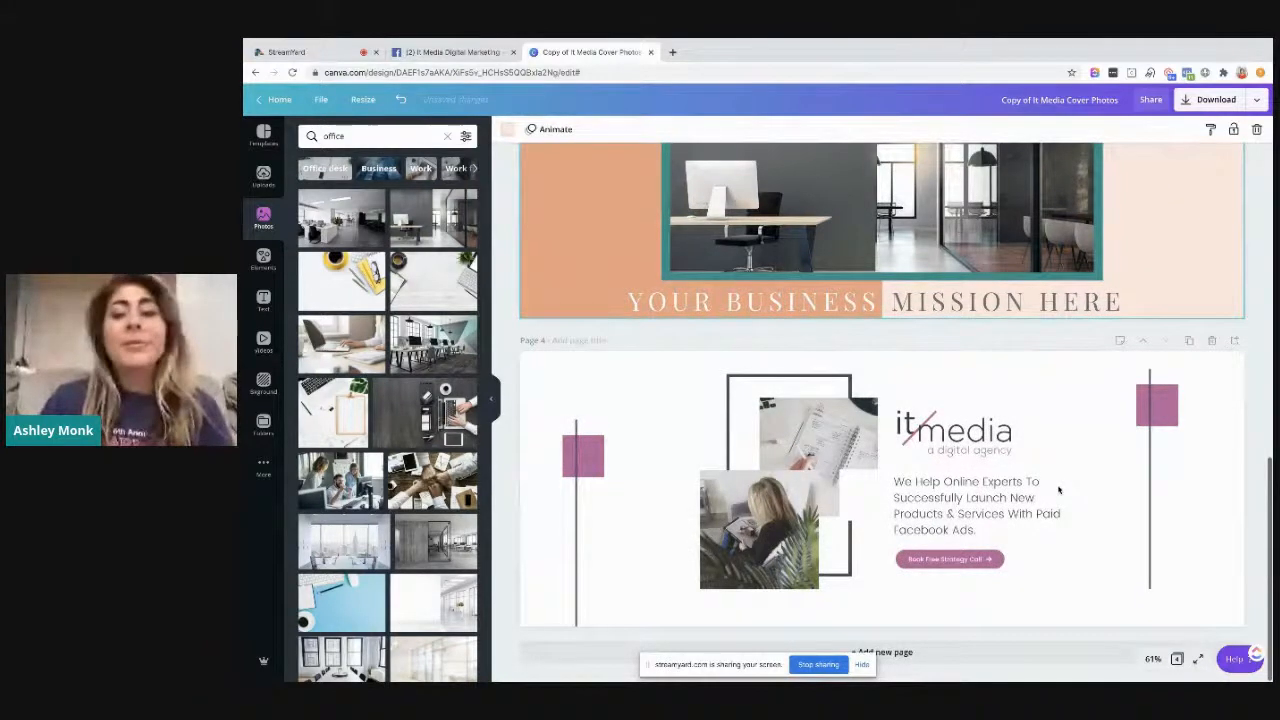
pyautogui.click(583, 456)
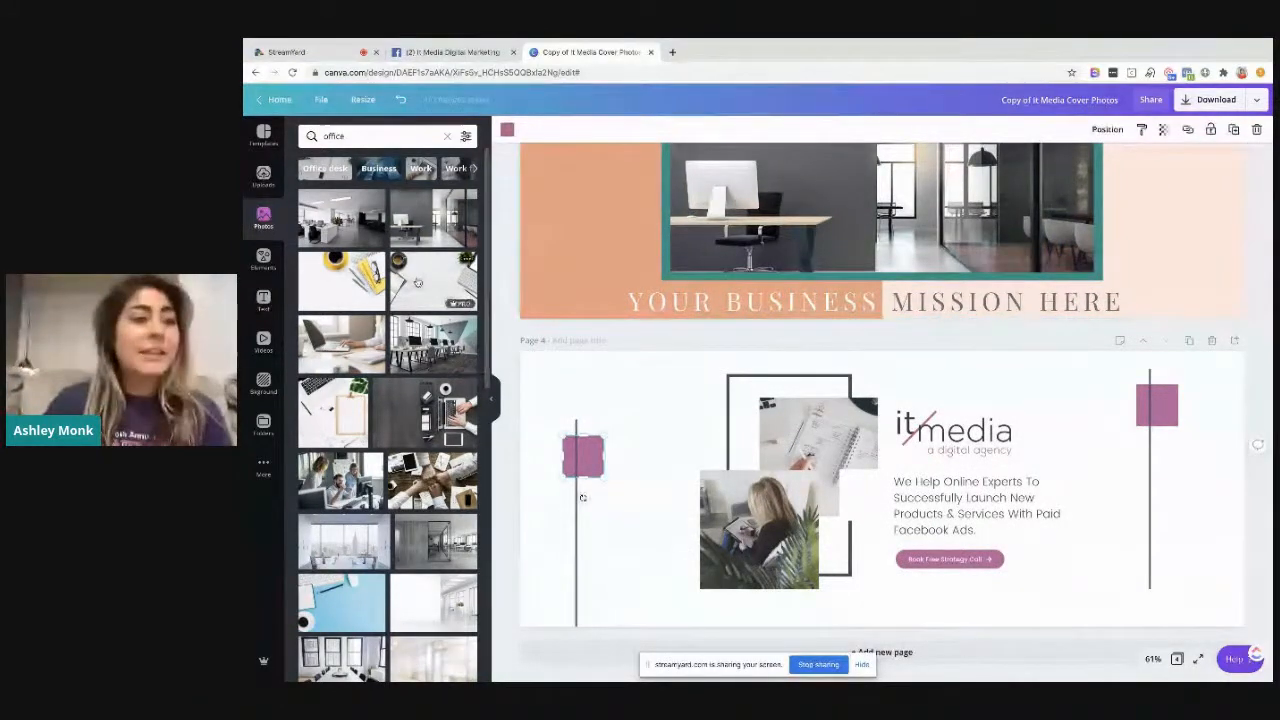
pyautogui.click(270, 181)
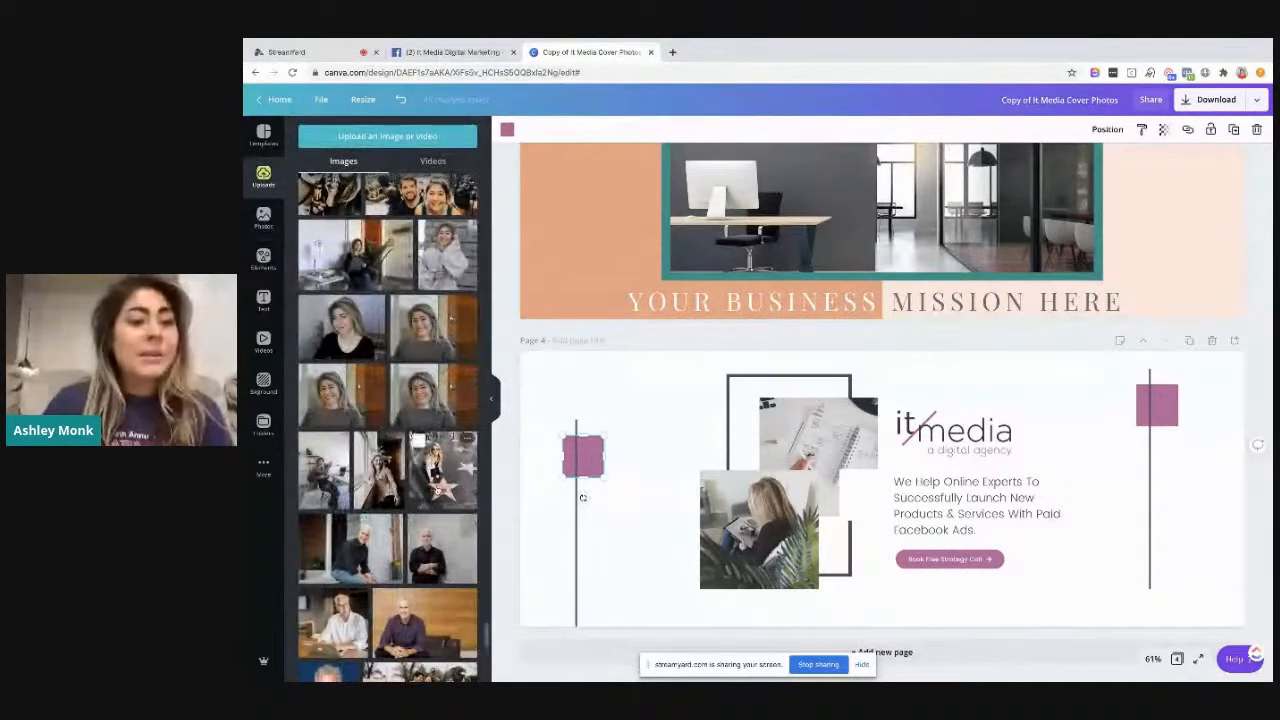
pyautogui.scroll(-3, 435, 487)
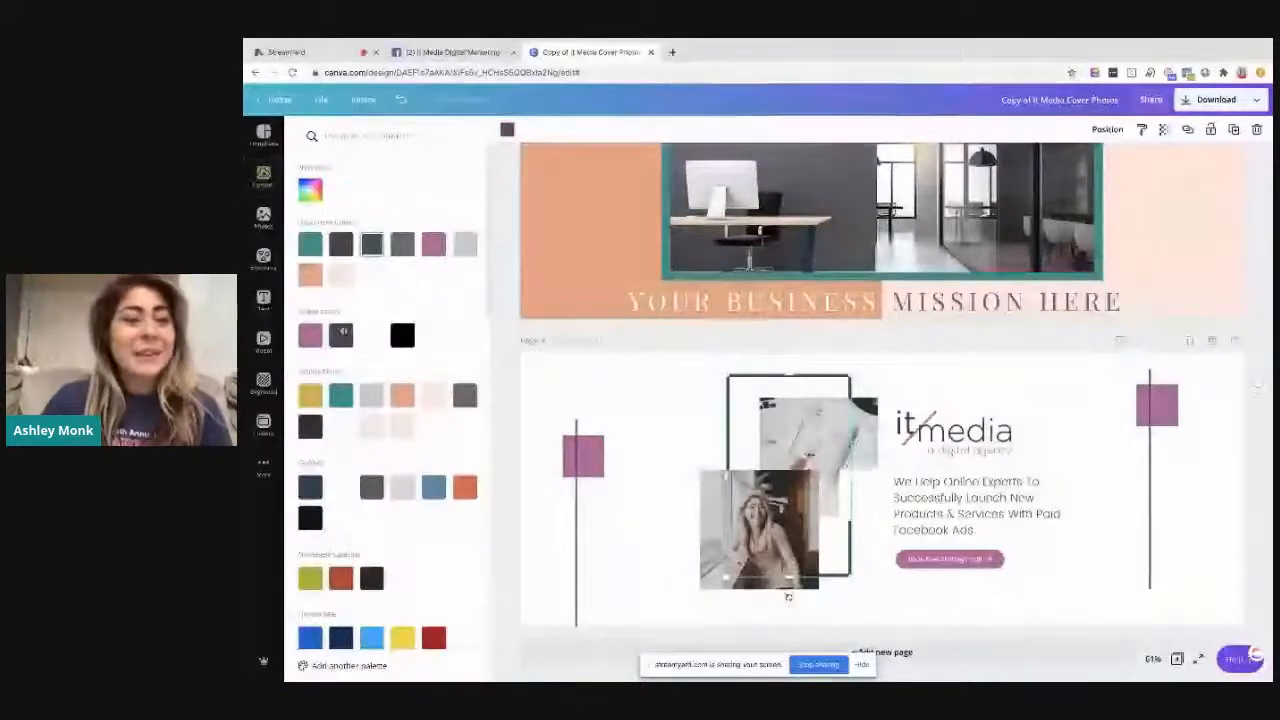
pyautogui.click(310, 277)
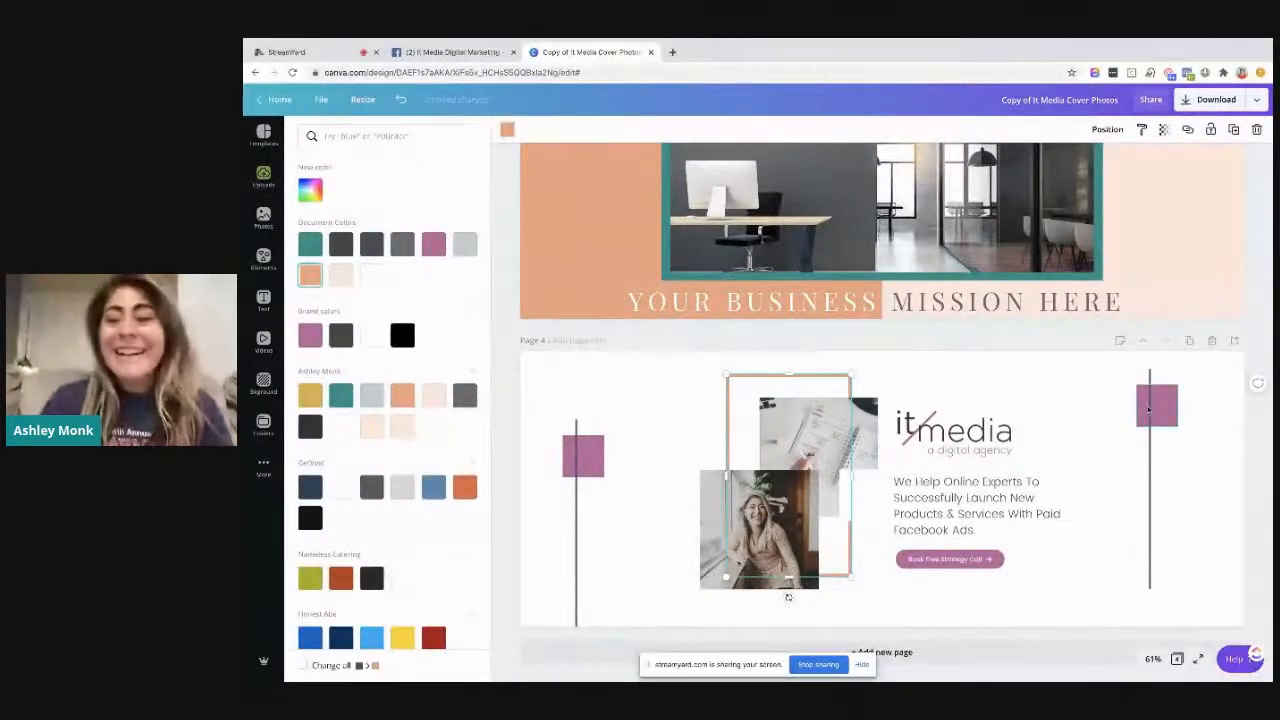
# Try replacing the purple square near page 4's left edge with a hand-painted square in the green brand colour
pyautogui.scroll(5, 1170, 410)
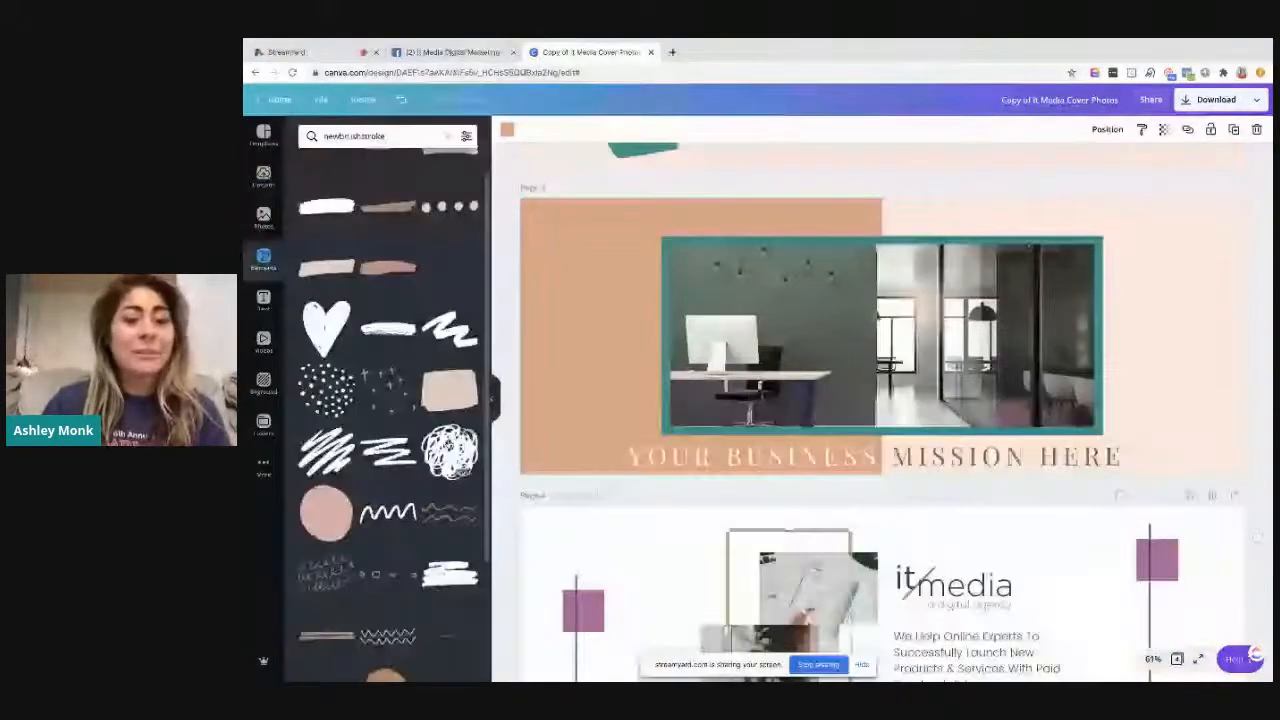
pyautogui.scroll(-3, 788, 597)
pyautogui.click(583, 456)
pyautogui.press('Delete')
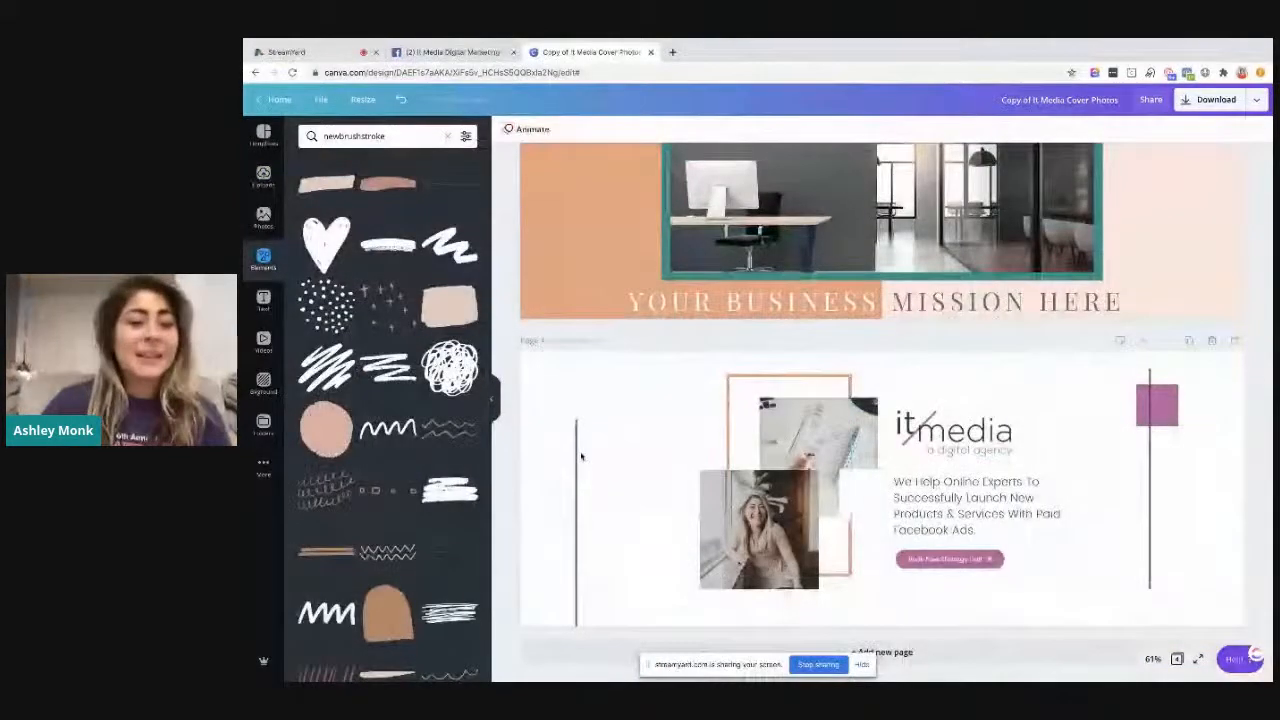
pyautogui.click(442, 309)
pyautogui.moveTo(836, 526); pyautogui.dragTo(585, 420)
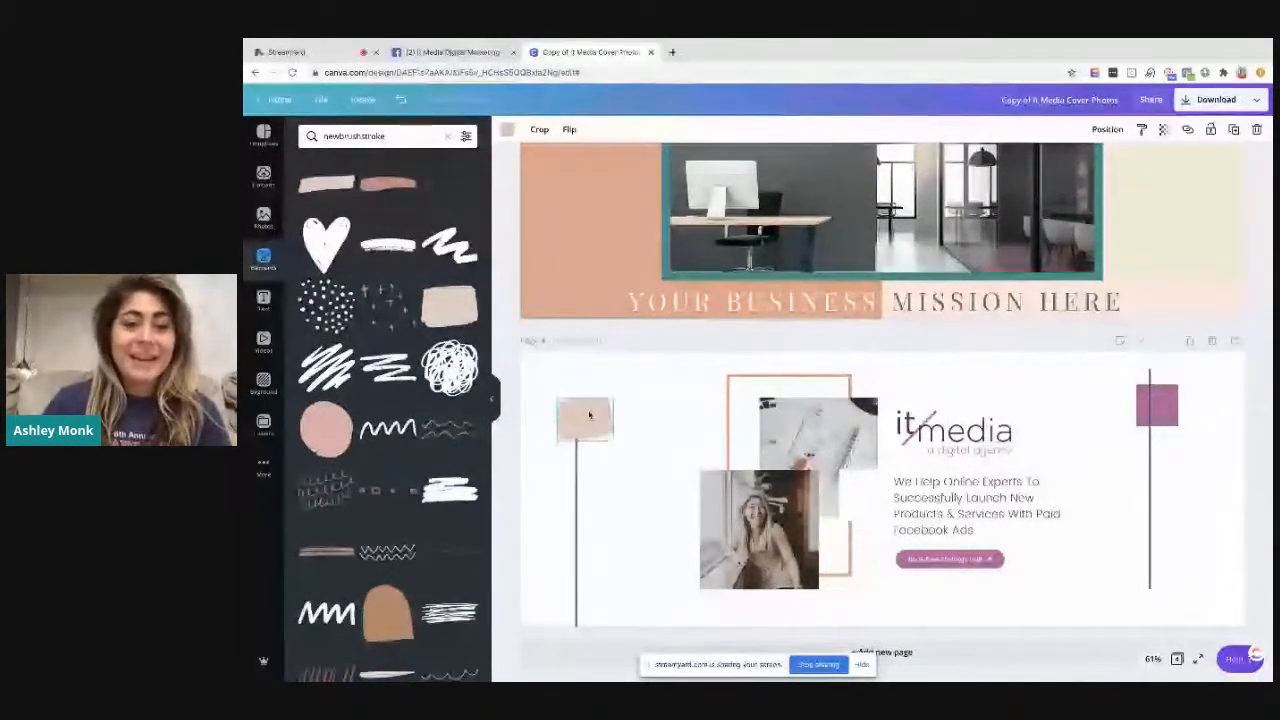
pyautogui.click(507, 129)
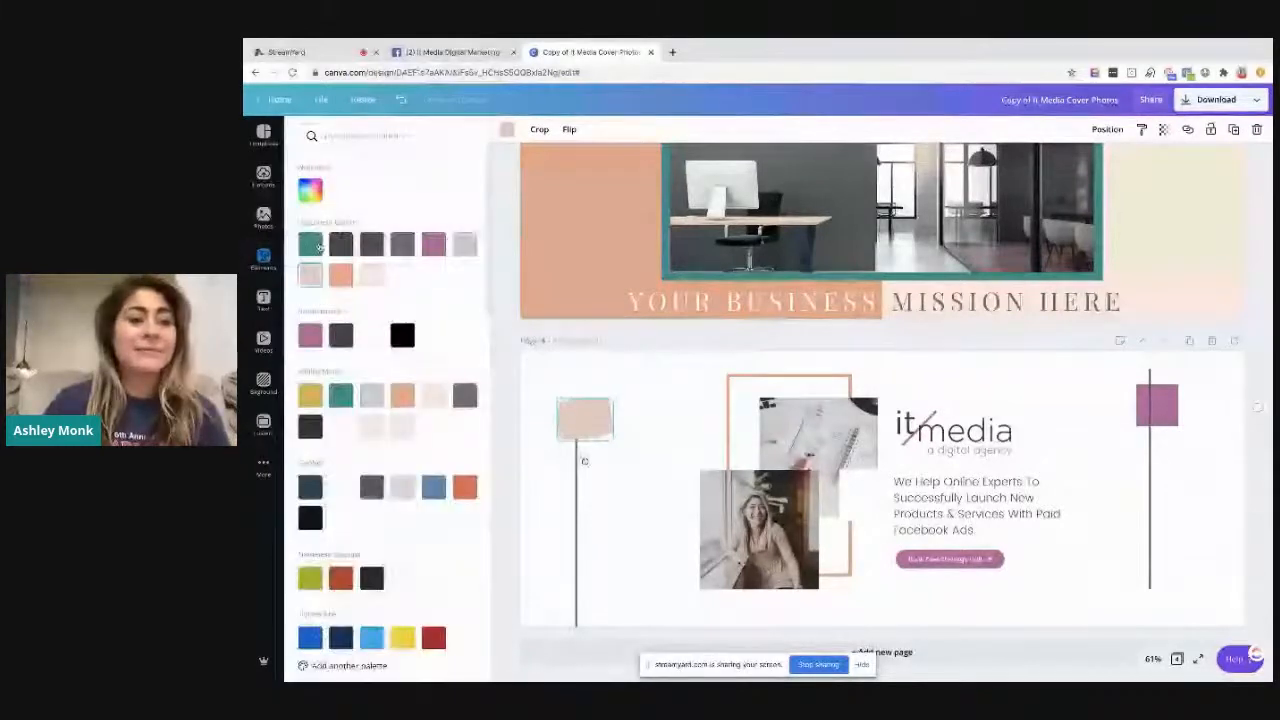
pyautogui.click(310, 244)
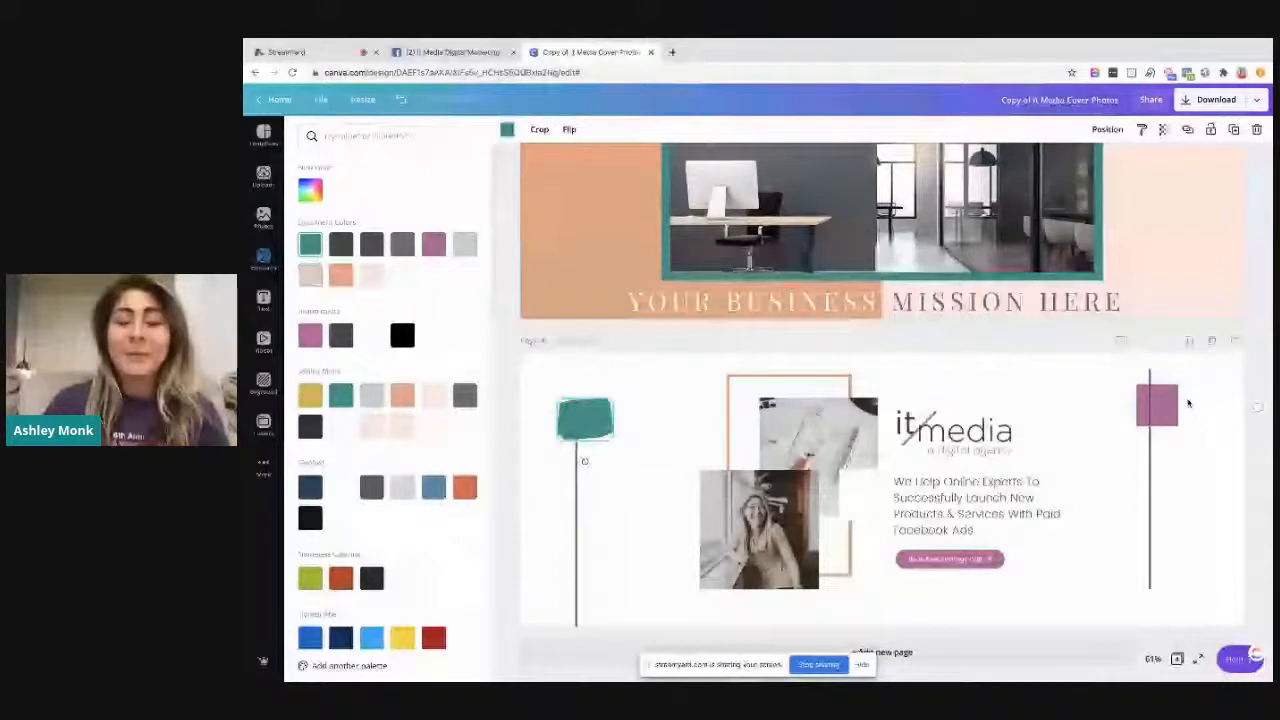
# Try replacing the purple square near page 4's right edge with a copy of the green painted square and align the two
pyautogui.click(1165, 404)
pyautogui.press('Delete')
pyautogui.press('super+v')
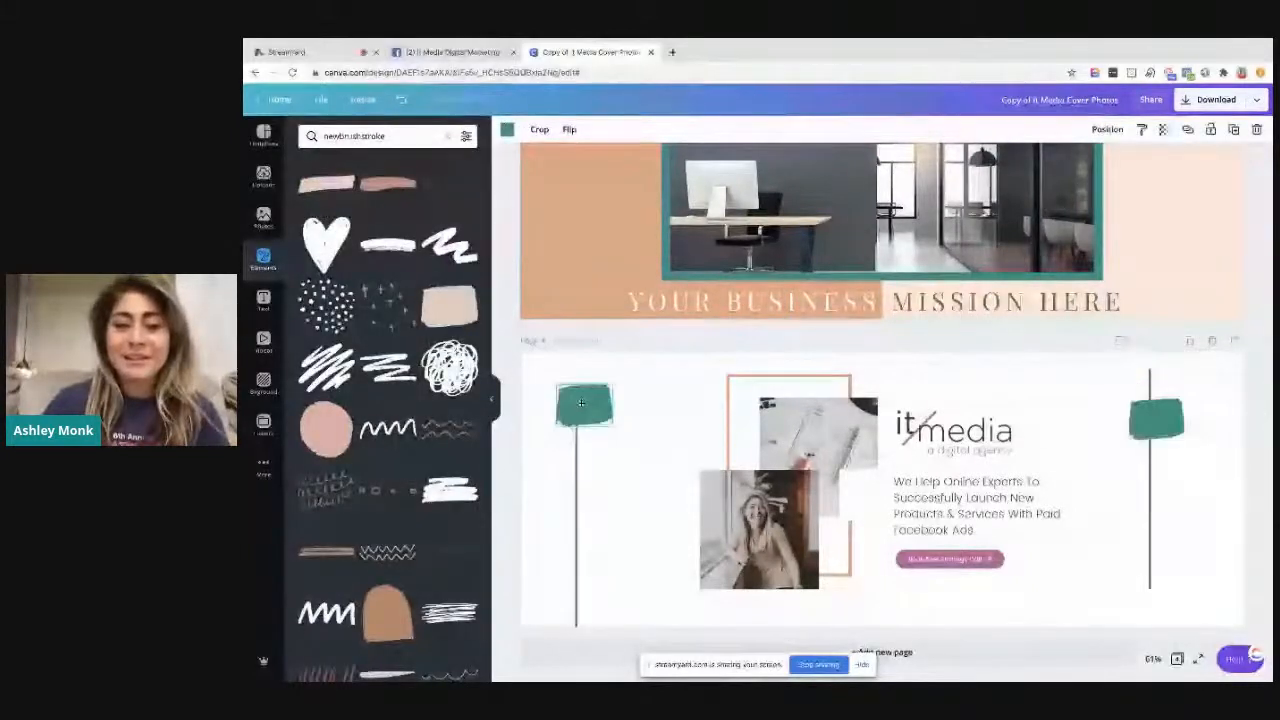
pyautogui.moveTo(581, 402); pyautogui.dragTo(582, 417)
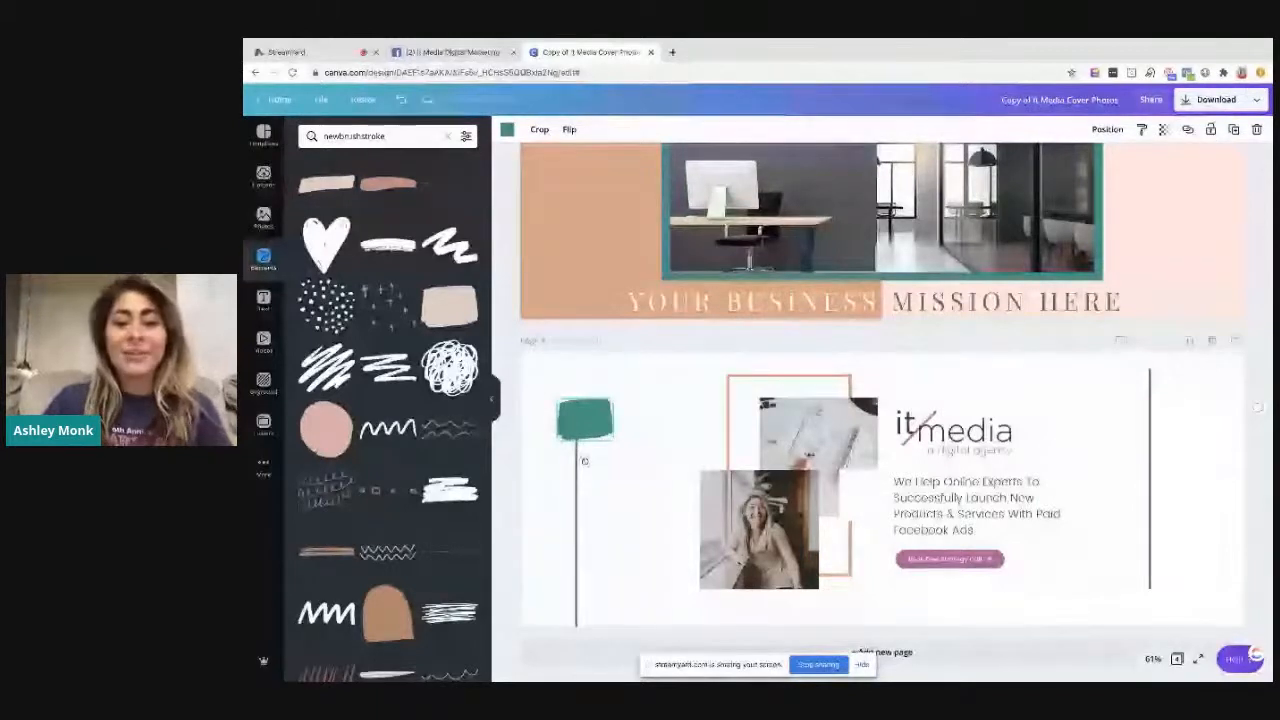
# Undo the green painted squares and delete both purple squares and their vertical lines from page 4
pyautogui.moveTo(584, 461); pyautogui.dragTo(880, 563)
pyautogui.press('super+z')
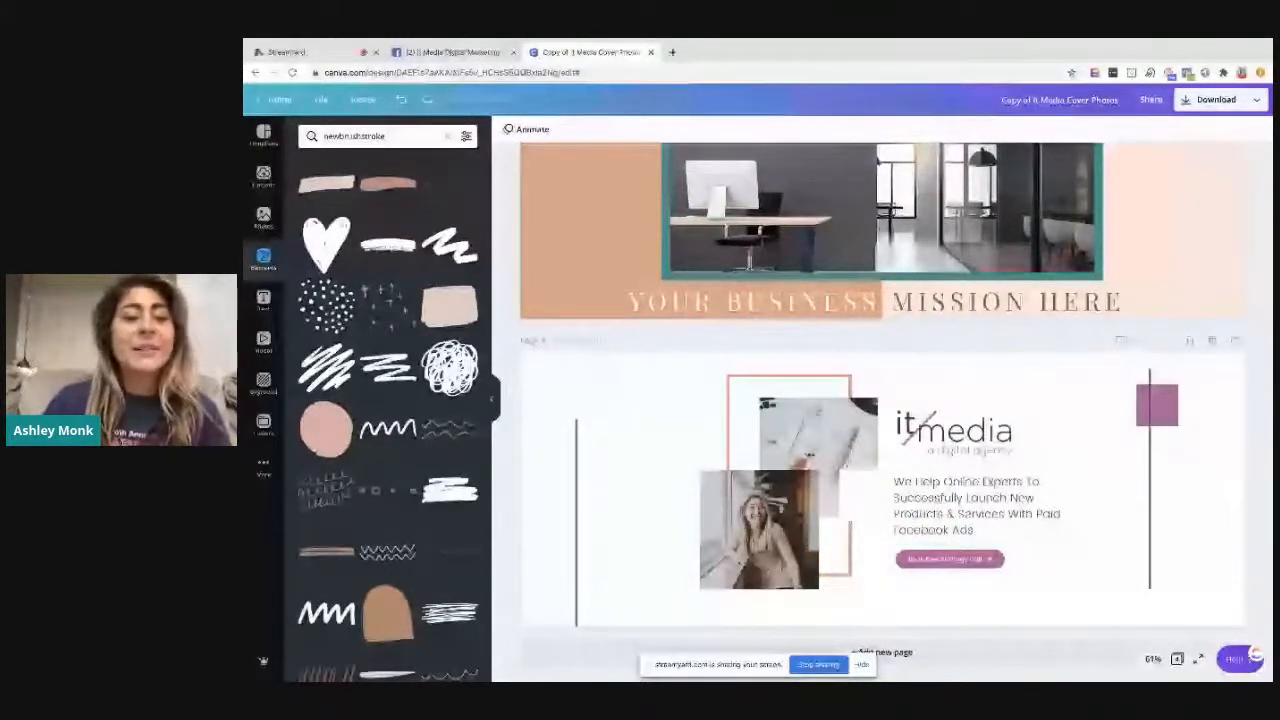
pyautogui.press('super+z')
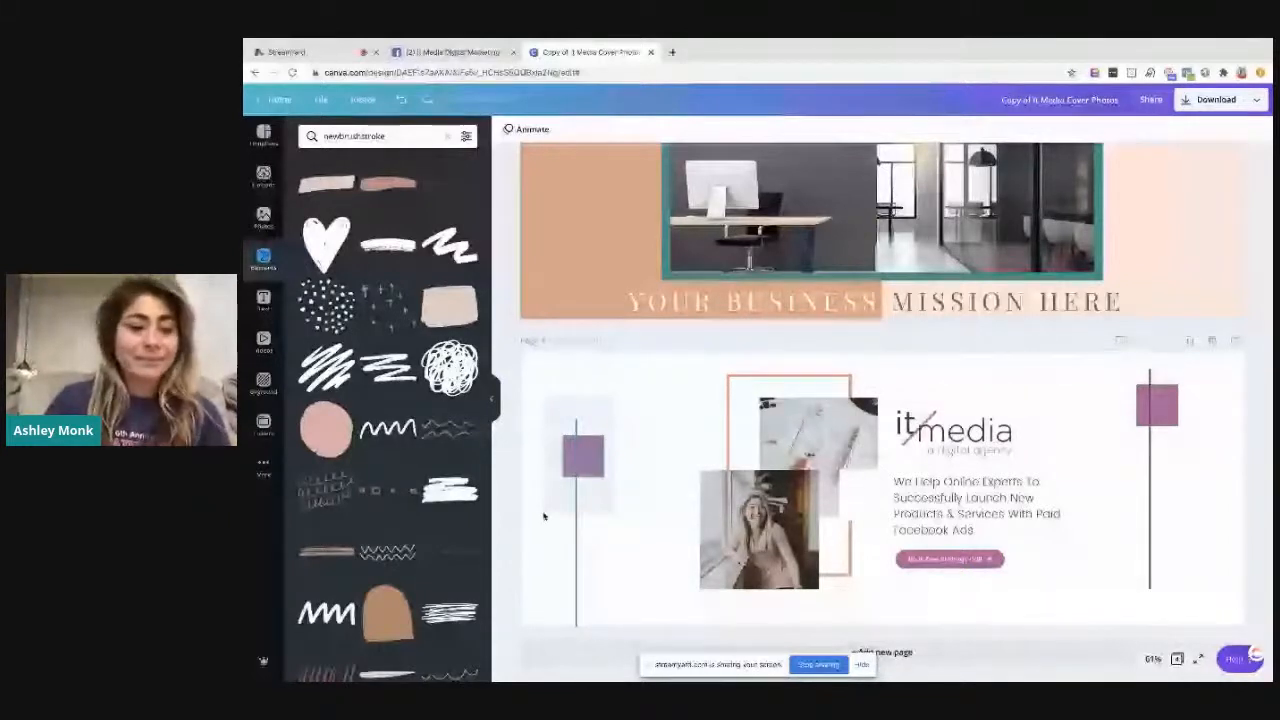
pyautogui.press('Delete')
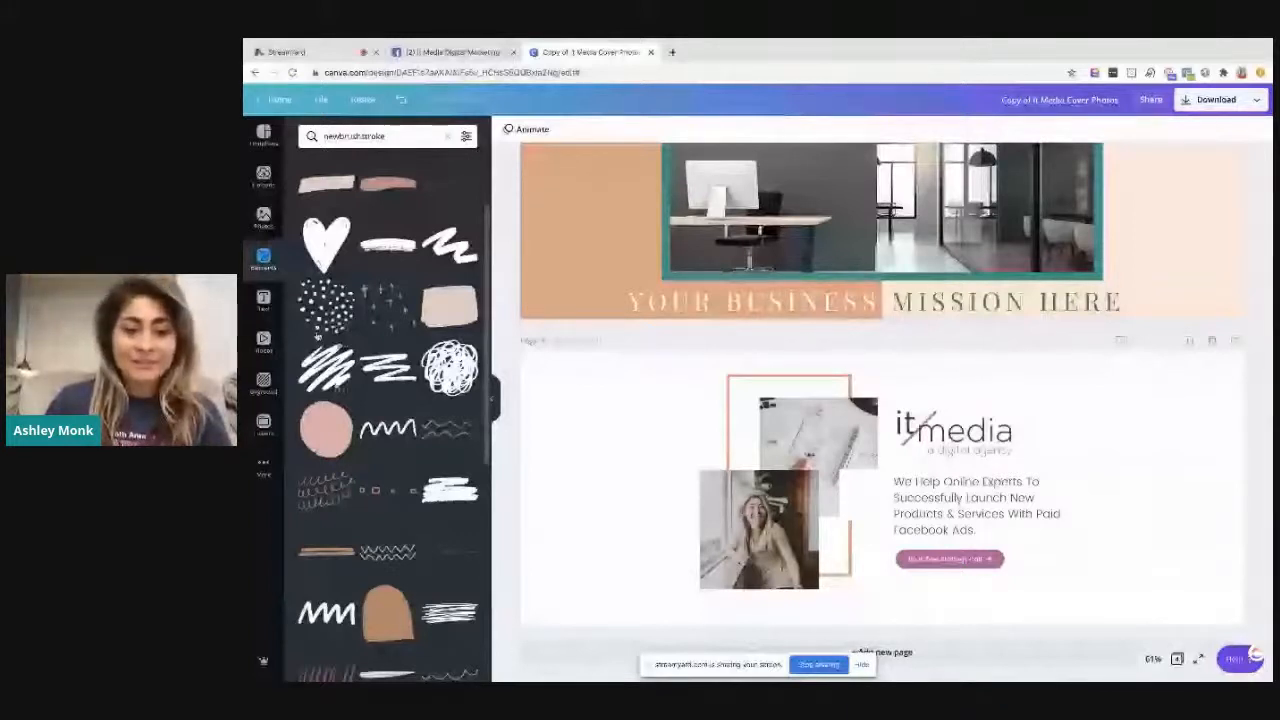
# Place a green hand-painted circle overlaid with white dots in page 4's upper-left corner
pyautogui.click(320, 329)
pyautogui.moveTo(326, 430); pyautogui.dragTo(558, 385)
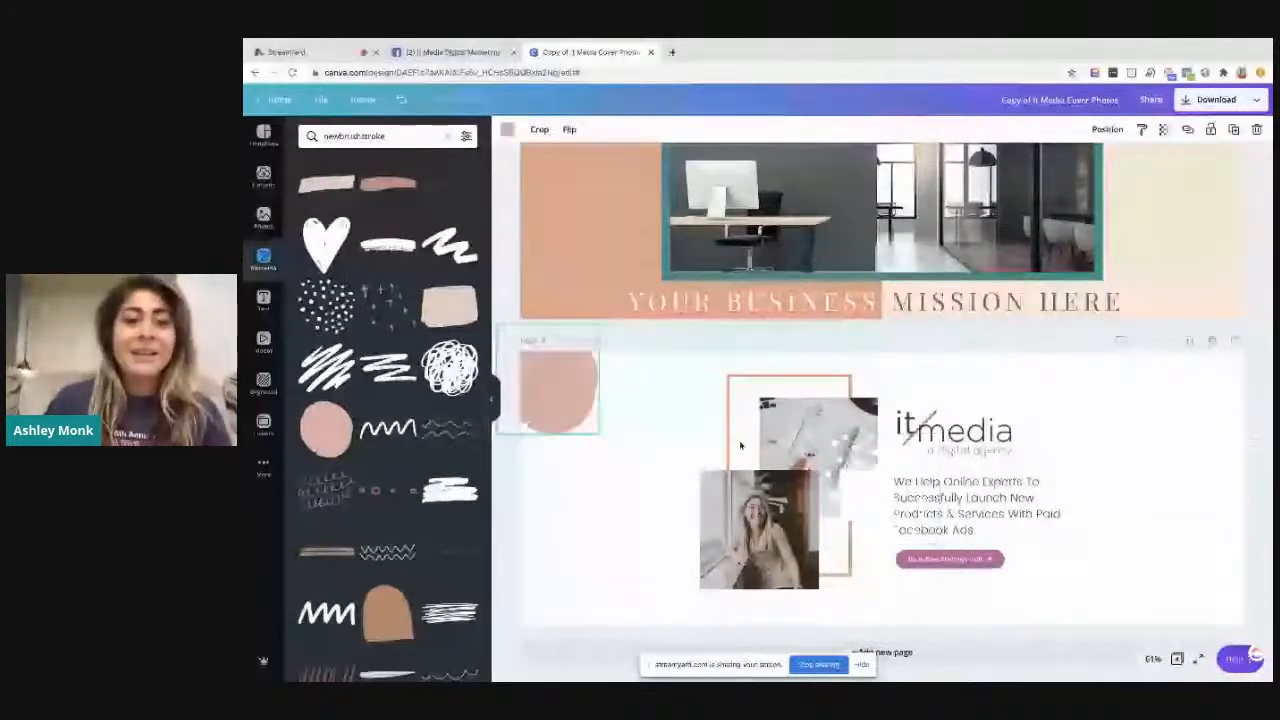
pyautogui.moveTo(741, 445); pyautogui.dragTo(668, 415)
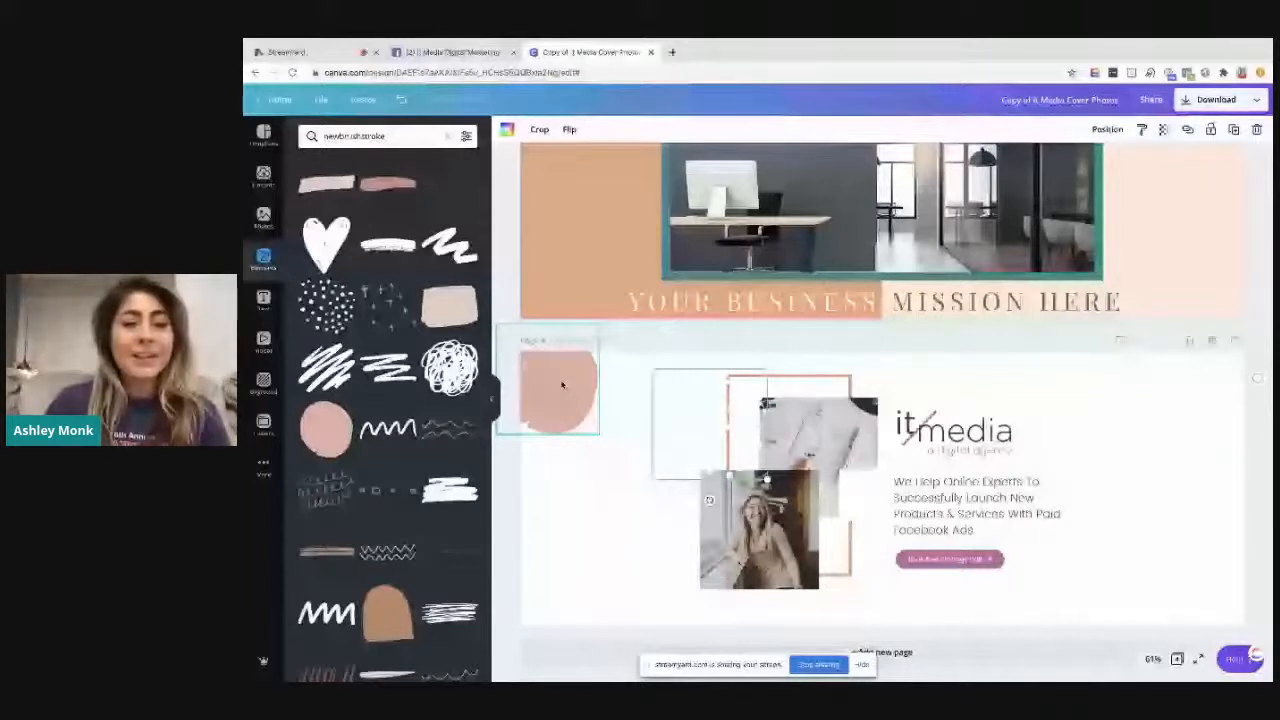
pyautogui.moveTo(561, 384); pyautogui.dragTo(562, 388)
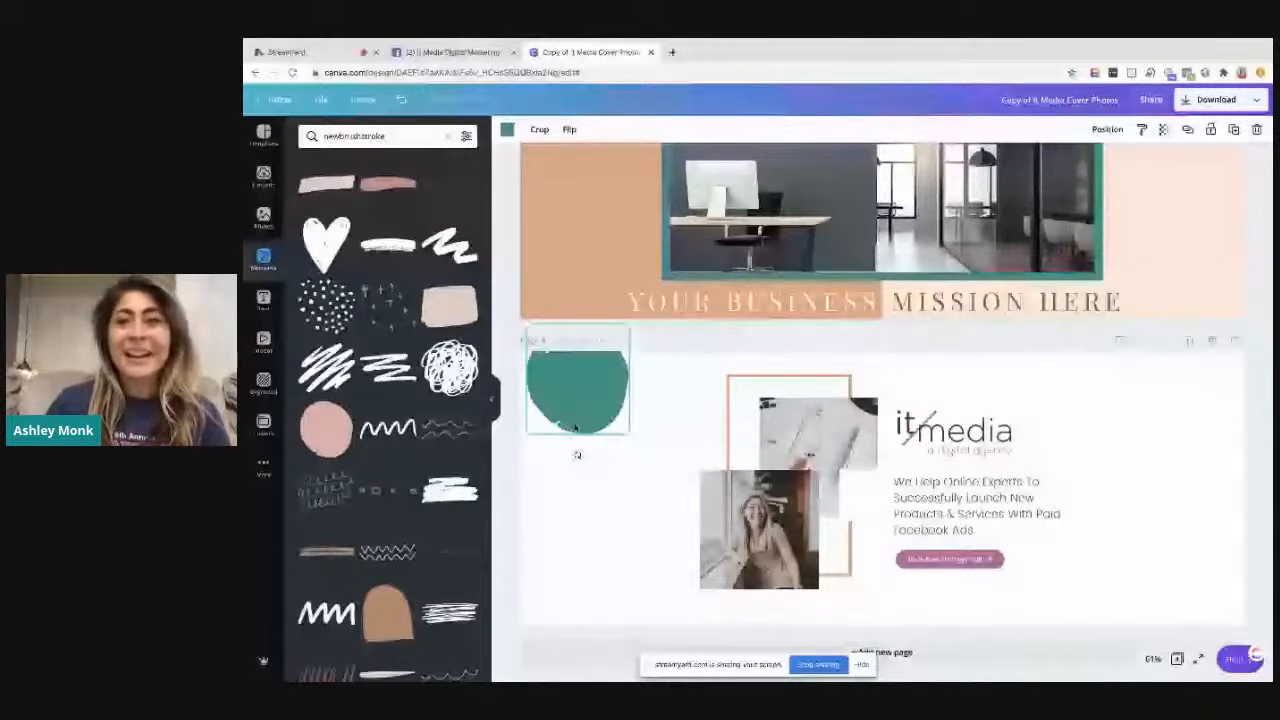
pyautogui.click(652, 404)
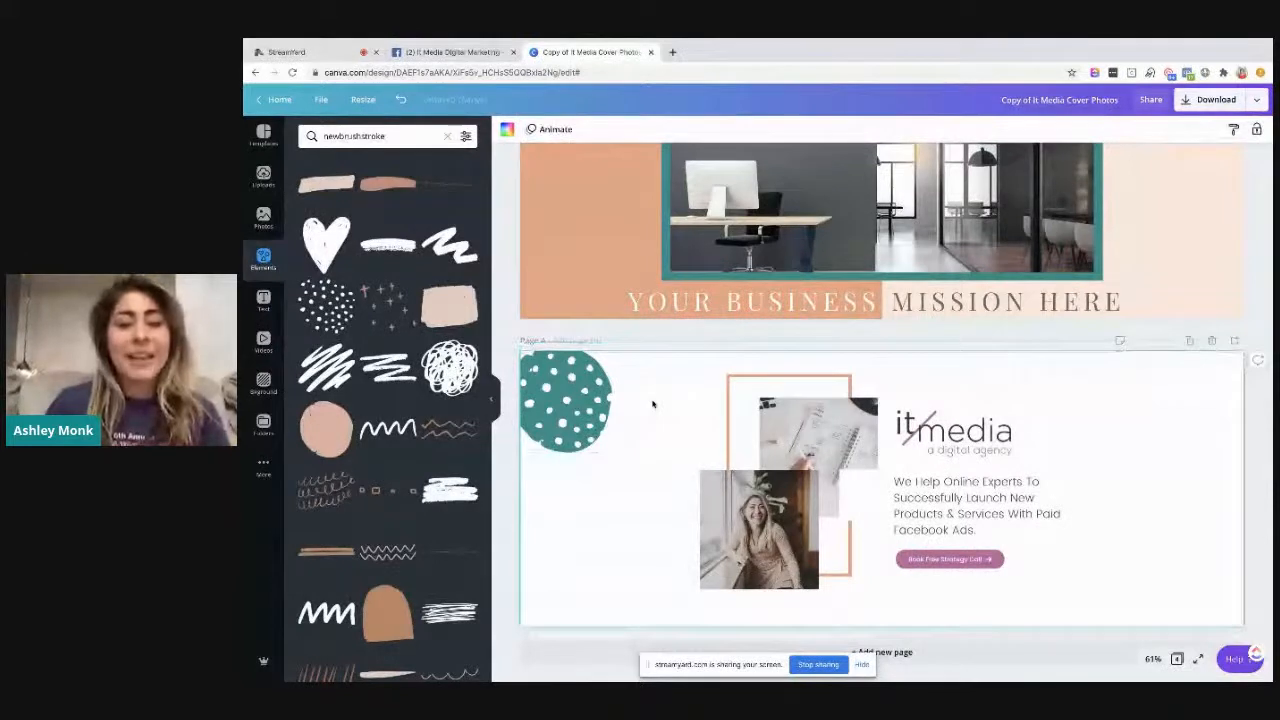
# Add a second dotted green circle below the first and place a rotated copy of the pair in page 4's lower-right corner
pyautogui.moveTo(652, 404); pyautogui.dragTo(558, 443)
pyautogui.moveTo(558, 443); pyautogui.dragTo(553, 533)
pyautogui.click(664, 385)
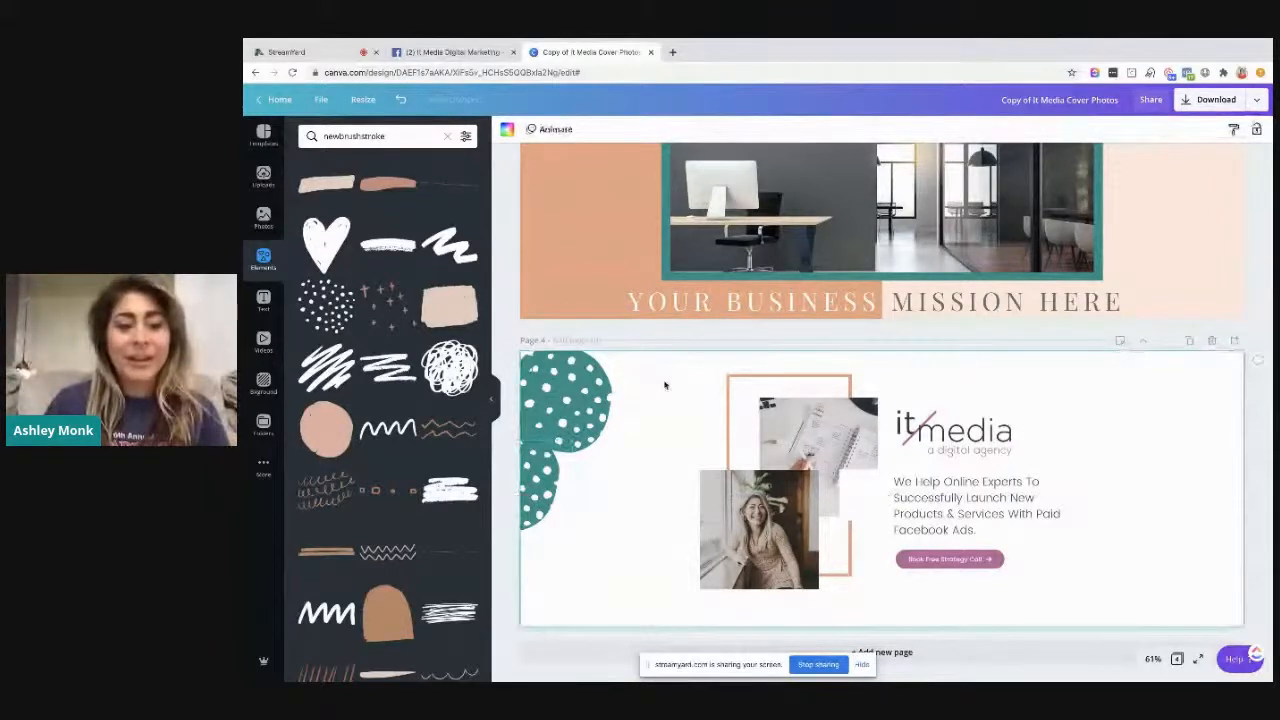
pyautogui.moveTo(664, 385); pyautogui.dragTo(545, 500)
pyautogui.moveTo(555, 578); pyautogui.dragTo(1272, 565)
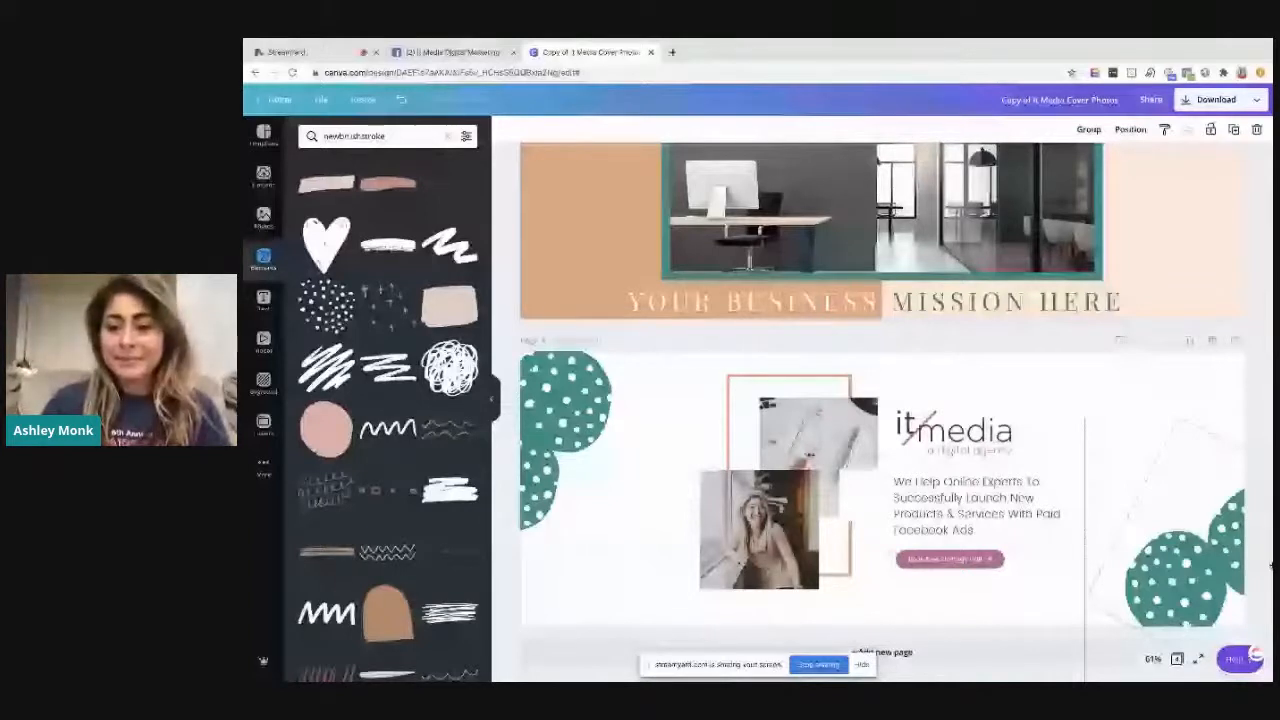
# Replace page 4's logo and wording with left-aligned "Market your business online without the tech skills", and swap the orange outline for a hand-drawn one
pyautogui.scroll(3, 1154, 277)
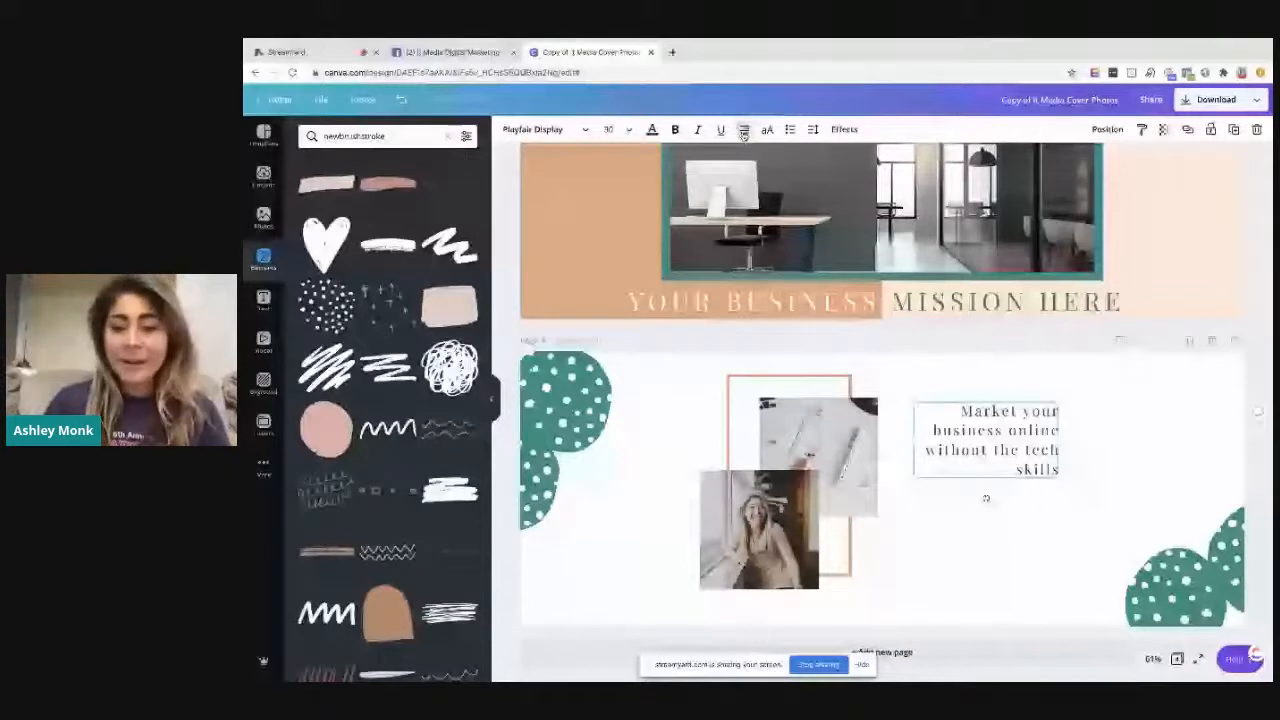
pyautogui.click(743, 133)
pyautogui.scroll(-3, 401, 603)
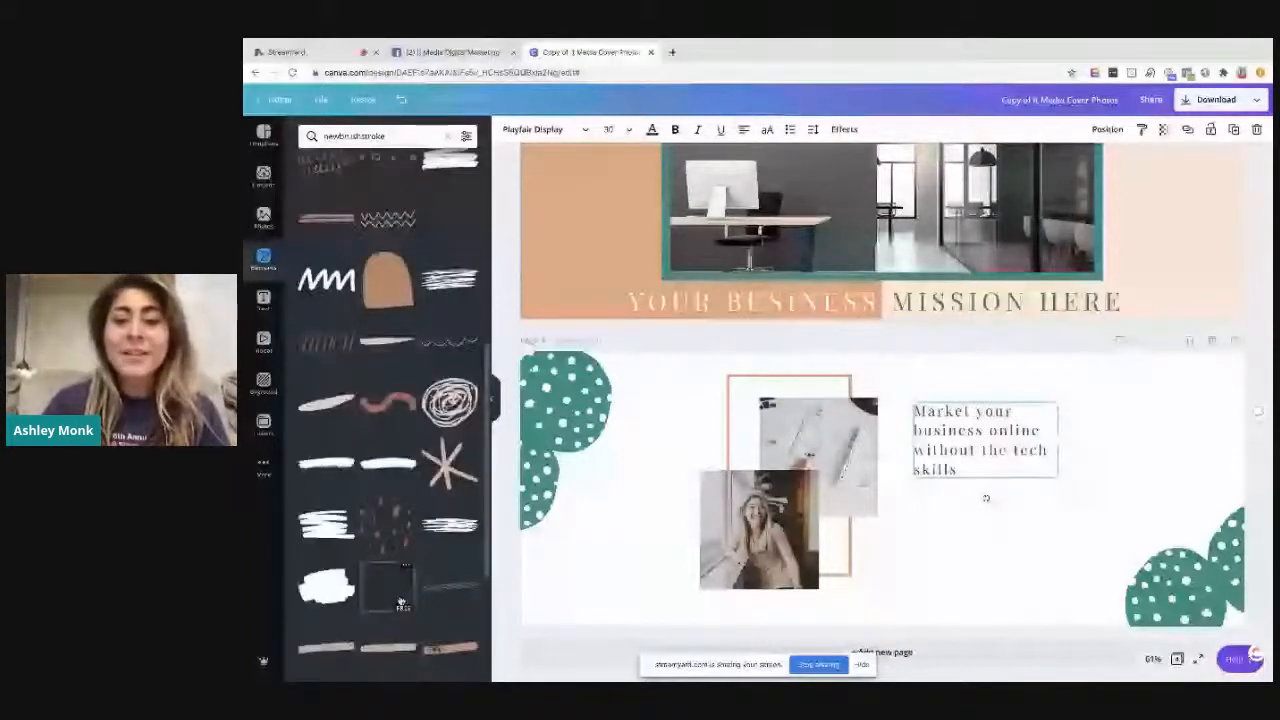
pyautogui.click(401, 603)
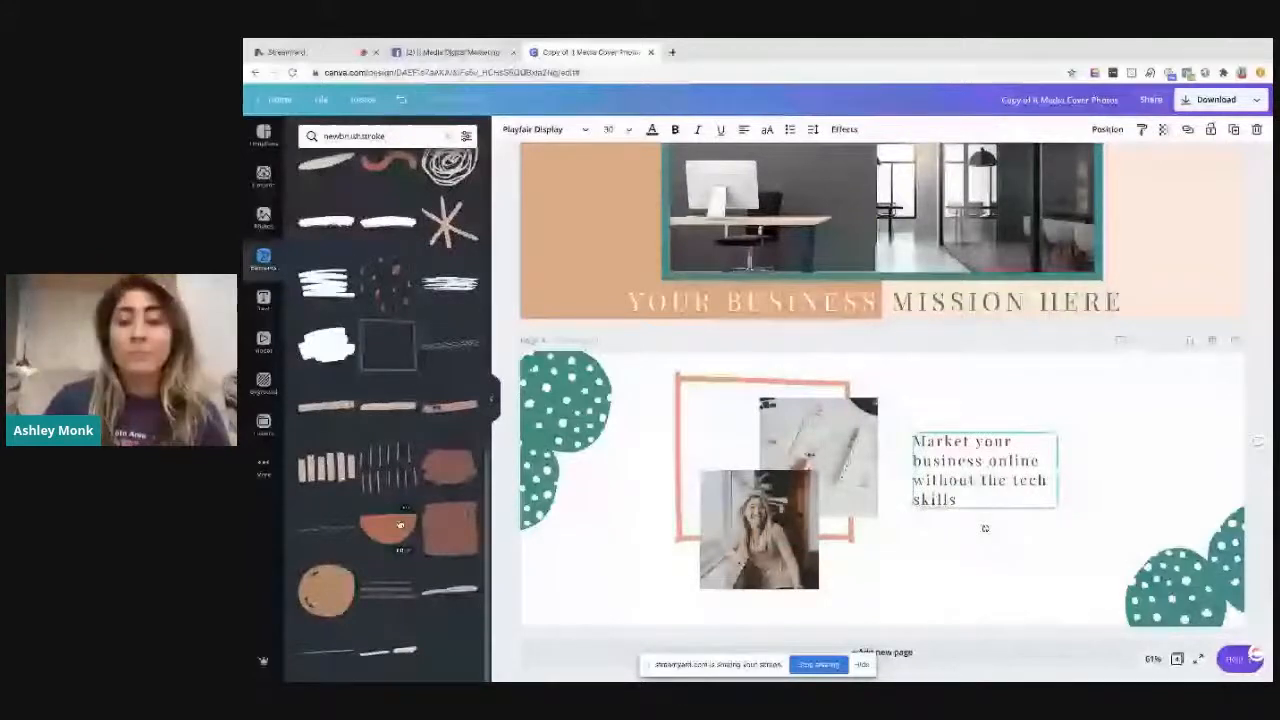
# Place an orange brushstroke beneath page 4's text and change the wording to "YOUR BUSINESS MISSION HERE"
pyautogui.scroll(-5, 399, 525)
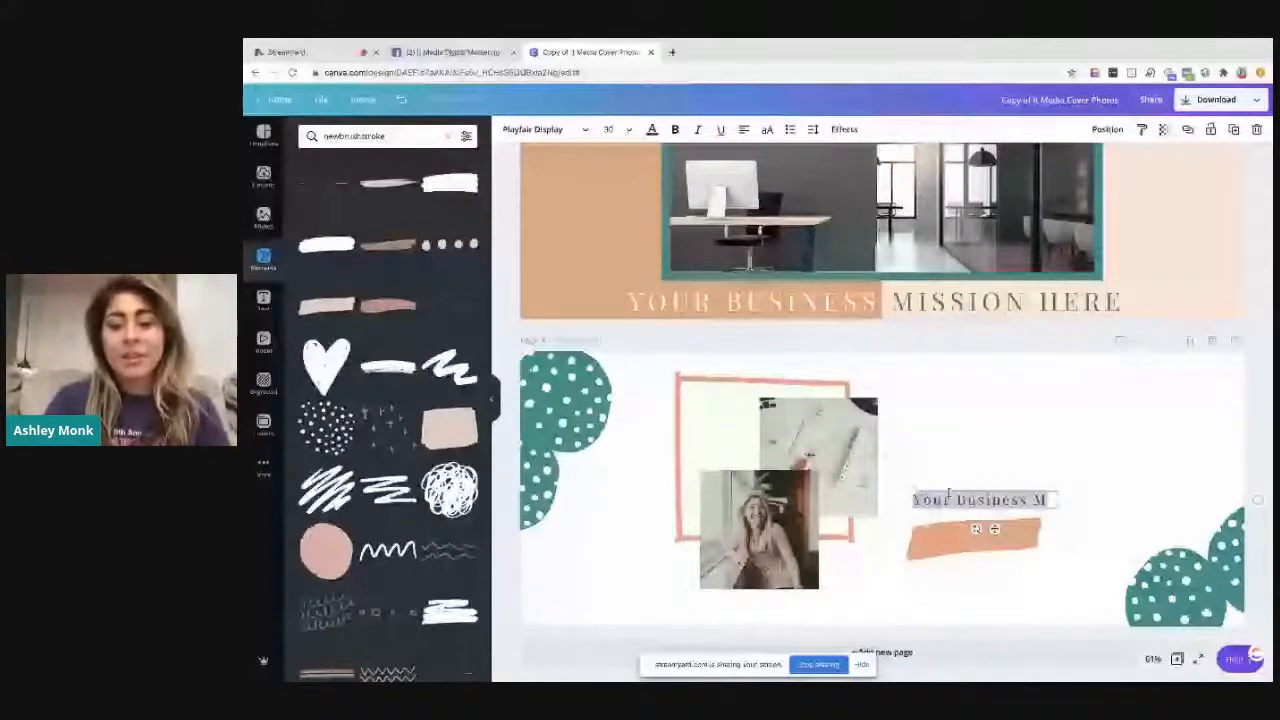
pyautogui.write('YOUR BU')
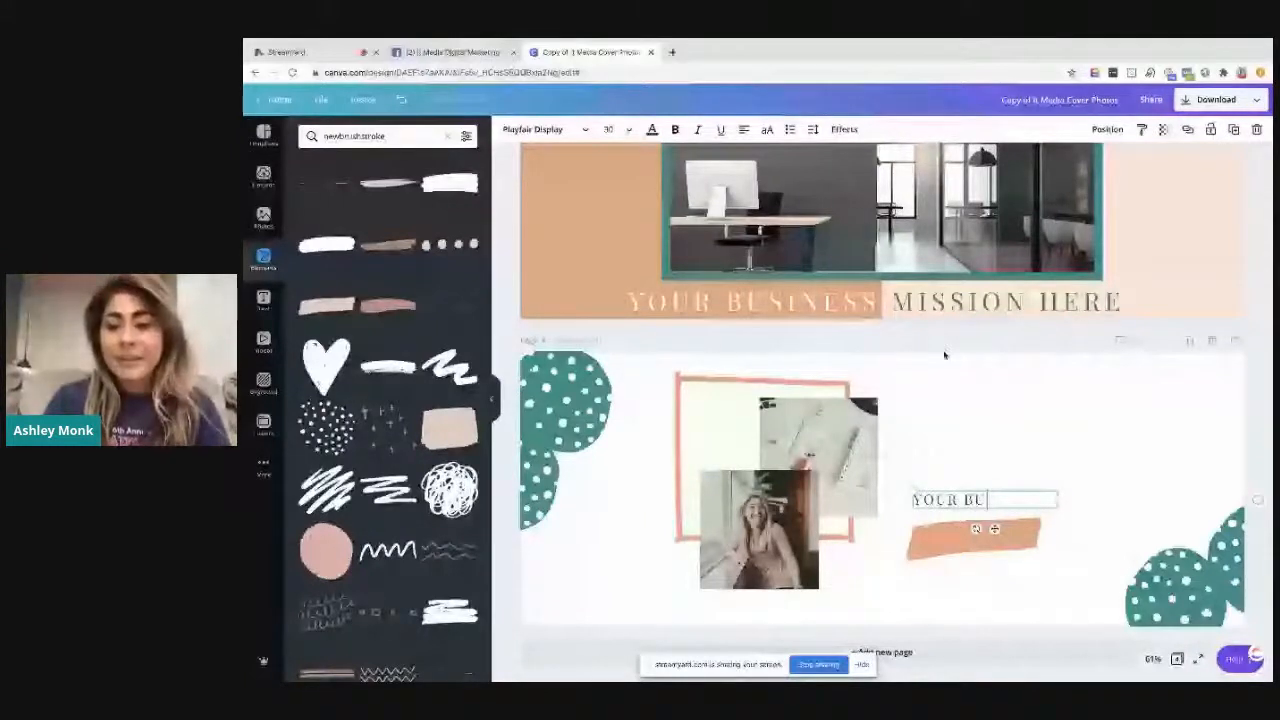
pyautogui.write('SINESS MISSION HERE')
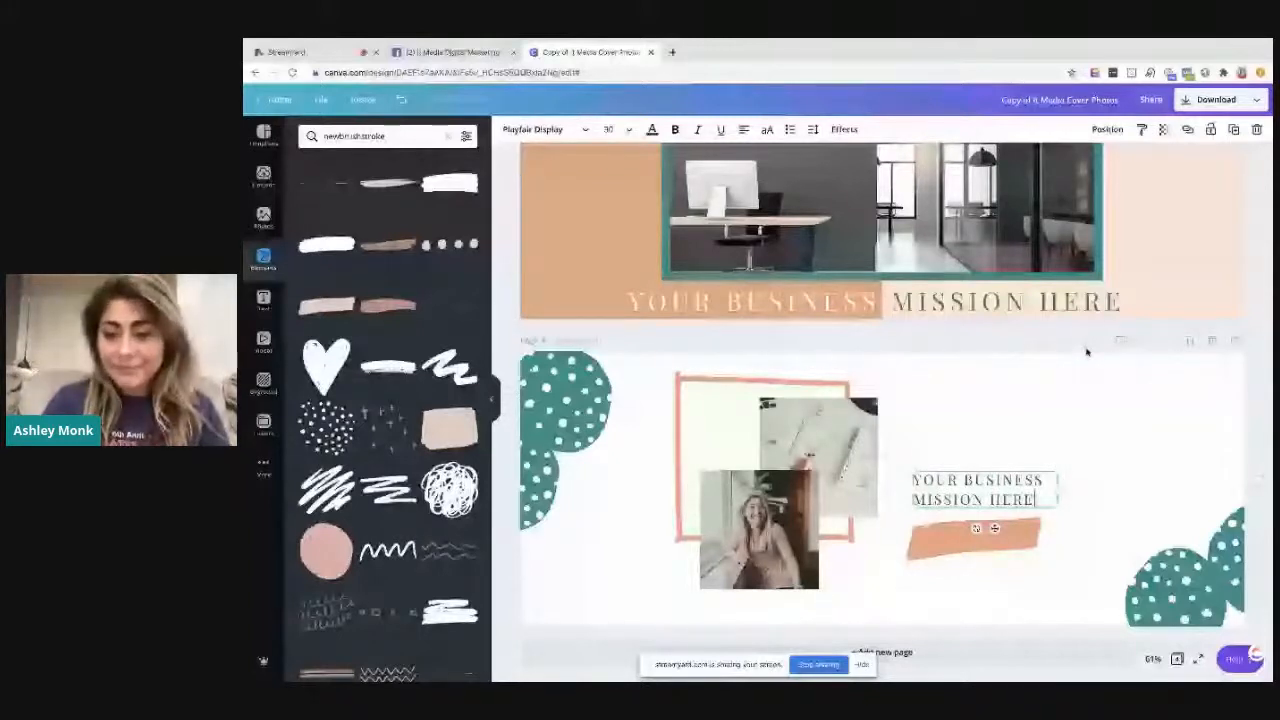
# Change the text over page 4's brushstroke to "CALL TO ACTION" and enlarge the mission heading to font size 51.5
pyautogui.doubleClick(1010, 549)
pyautogui.write('CALL TO ACTIO')
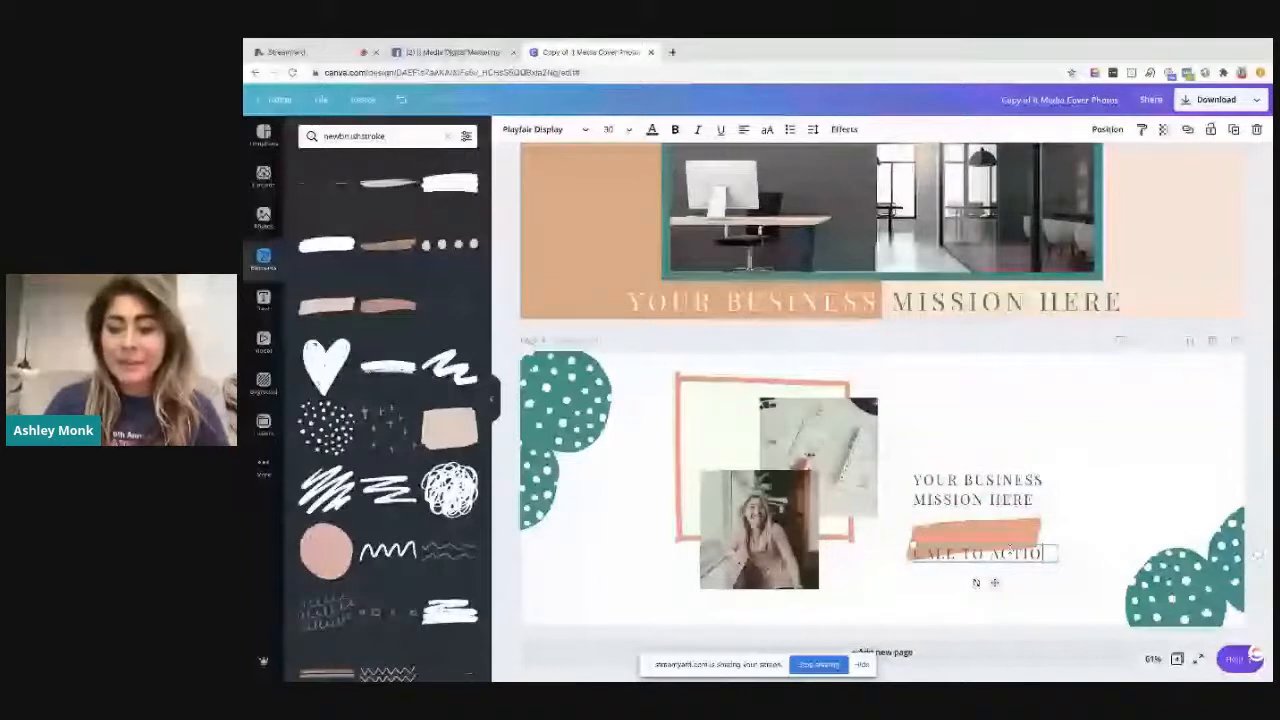
pyautogui.write('N')
pyautogui.click(1027, 505)
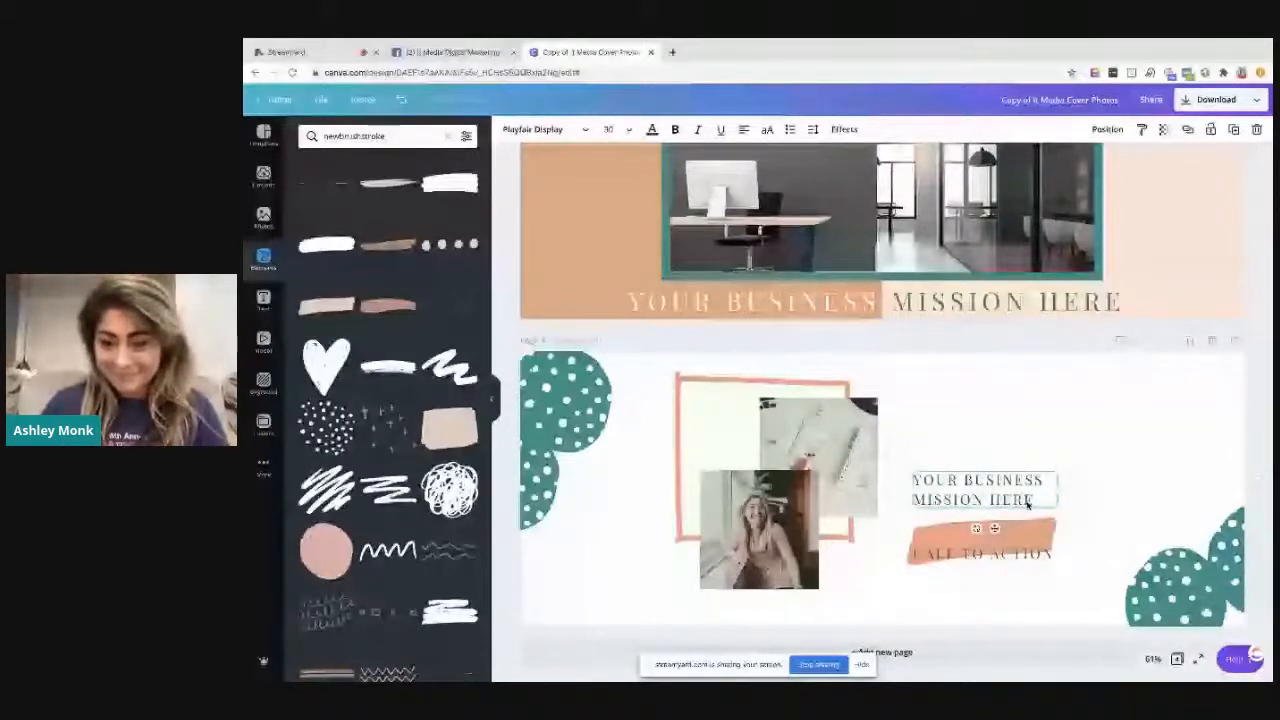
pyautogui.moveTo(1027, 505); pyautogui.dragTo(1070, 482)
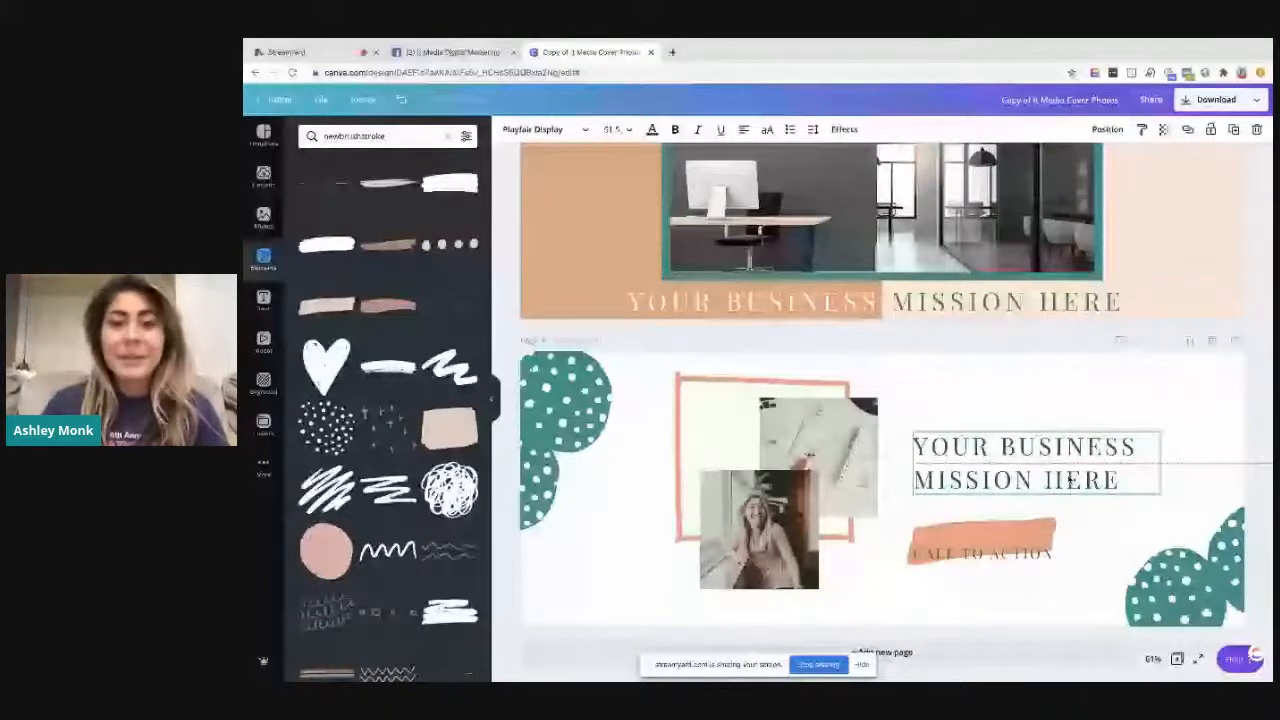
# Make "CALL TO ACTION" white at size 24.5, fit it on the orange brushstroke, and centre both beneath page 4's heading
pyautogui.click(1020, 539)
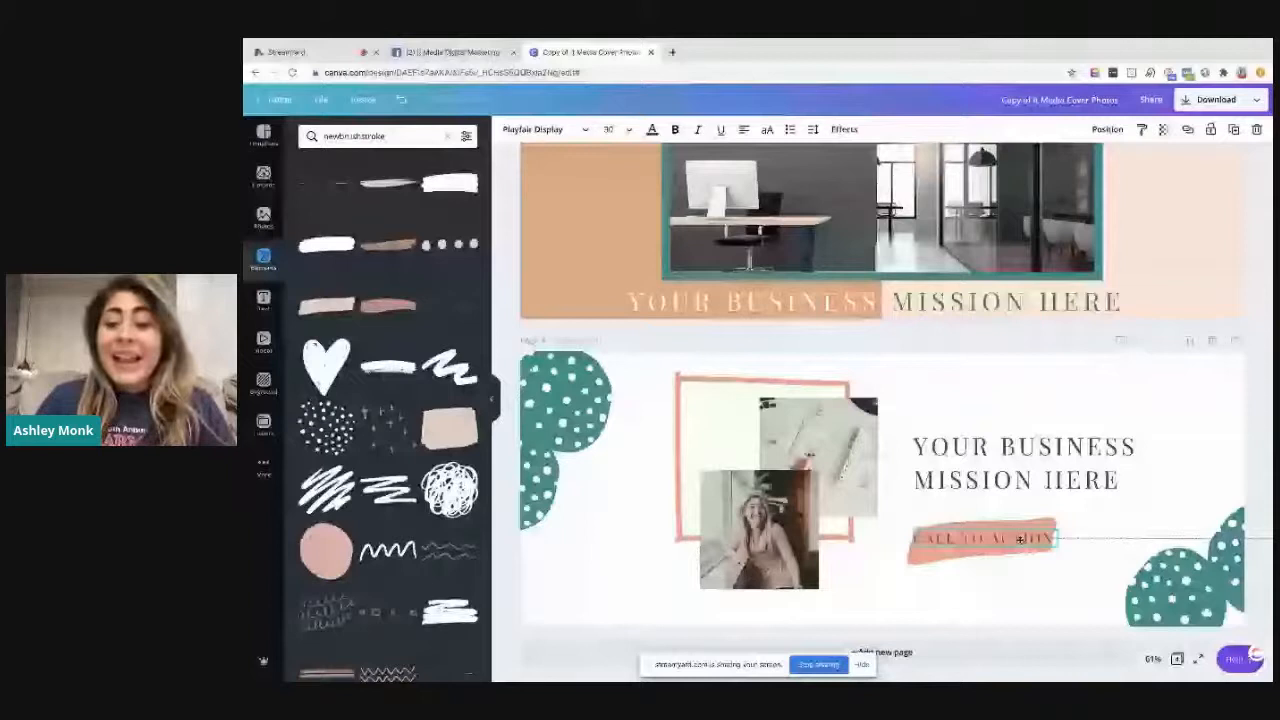
pyautogui.click(652, 129)
pyautogui.click(372, 337)
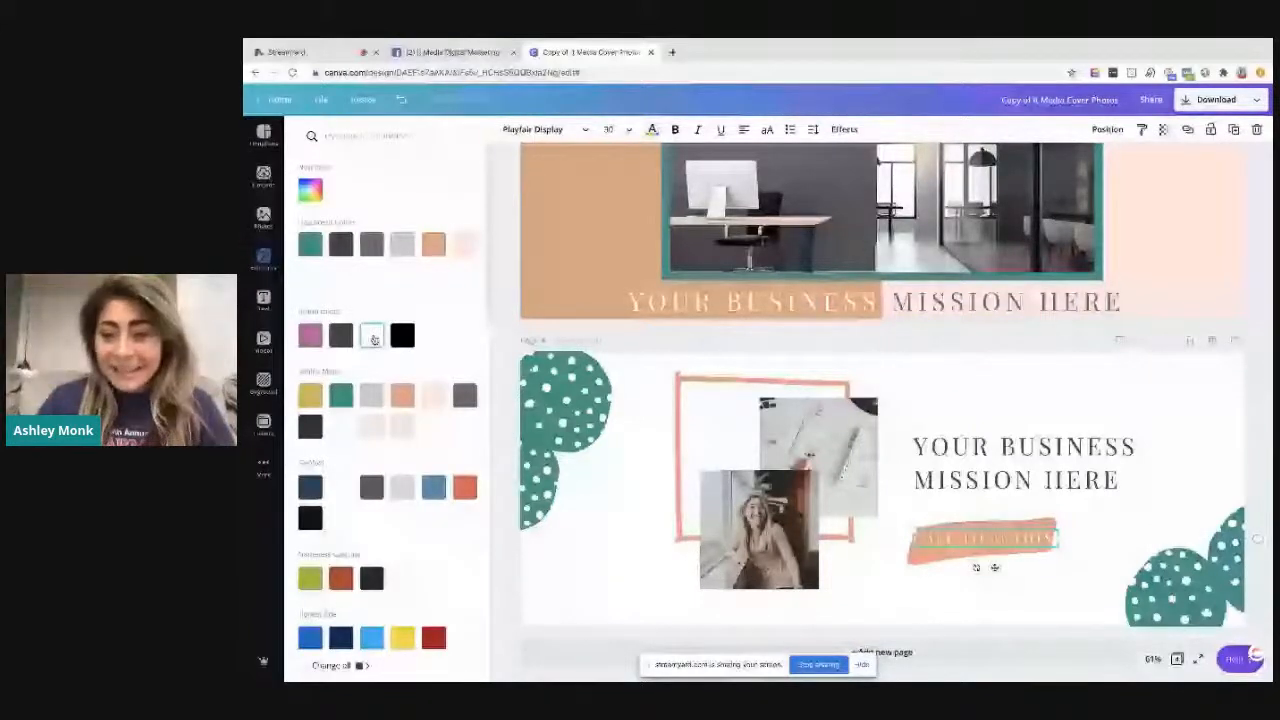
pyautogui.click(1016, 540)
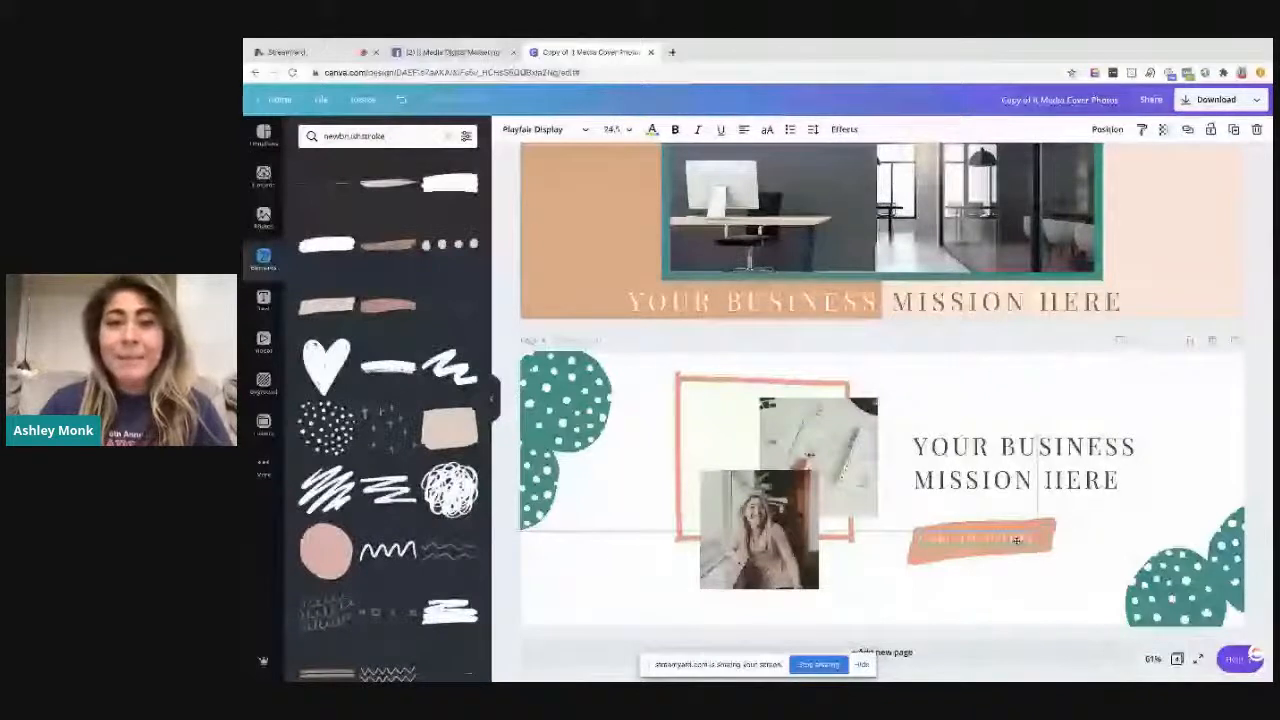
pyautogui.moveTo(1016, 540); pyautogui.dragTo(1025, 532)
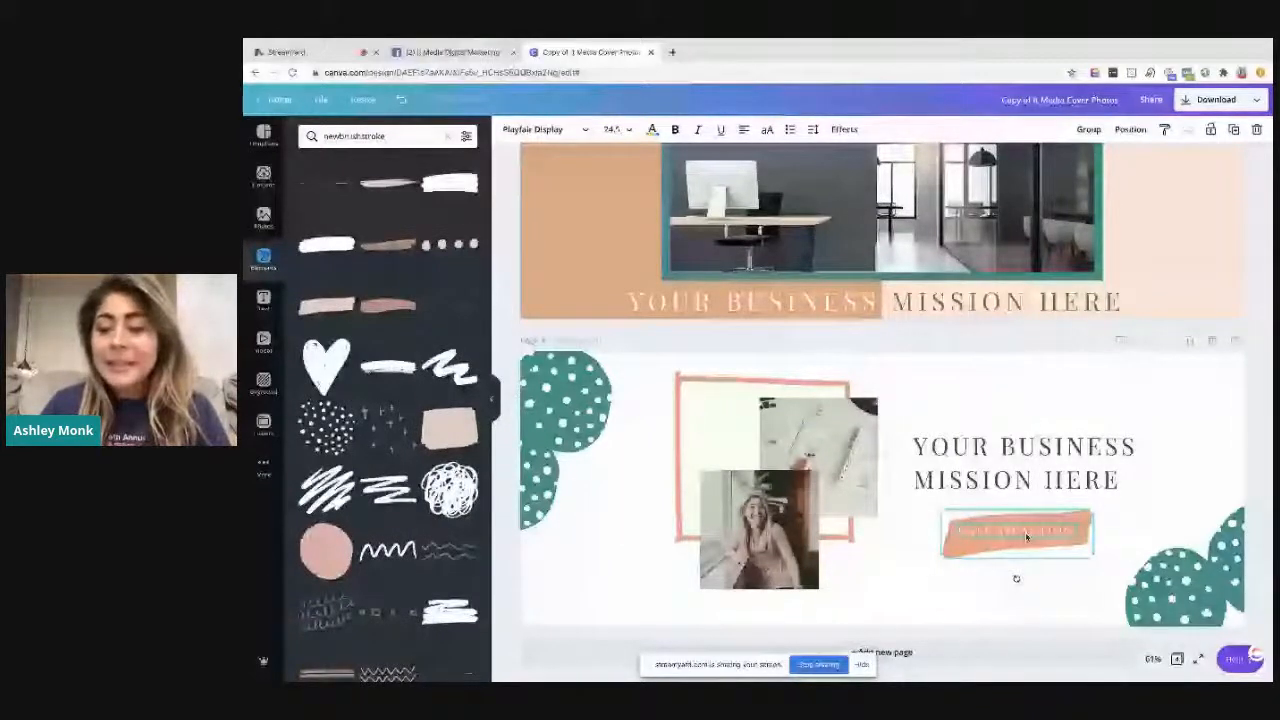
pyautogui.press('Escape')
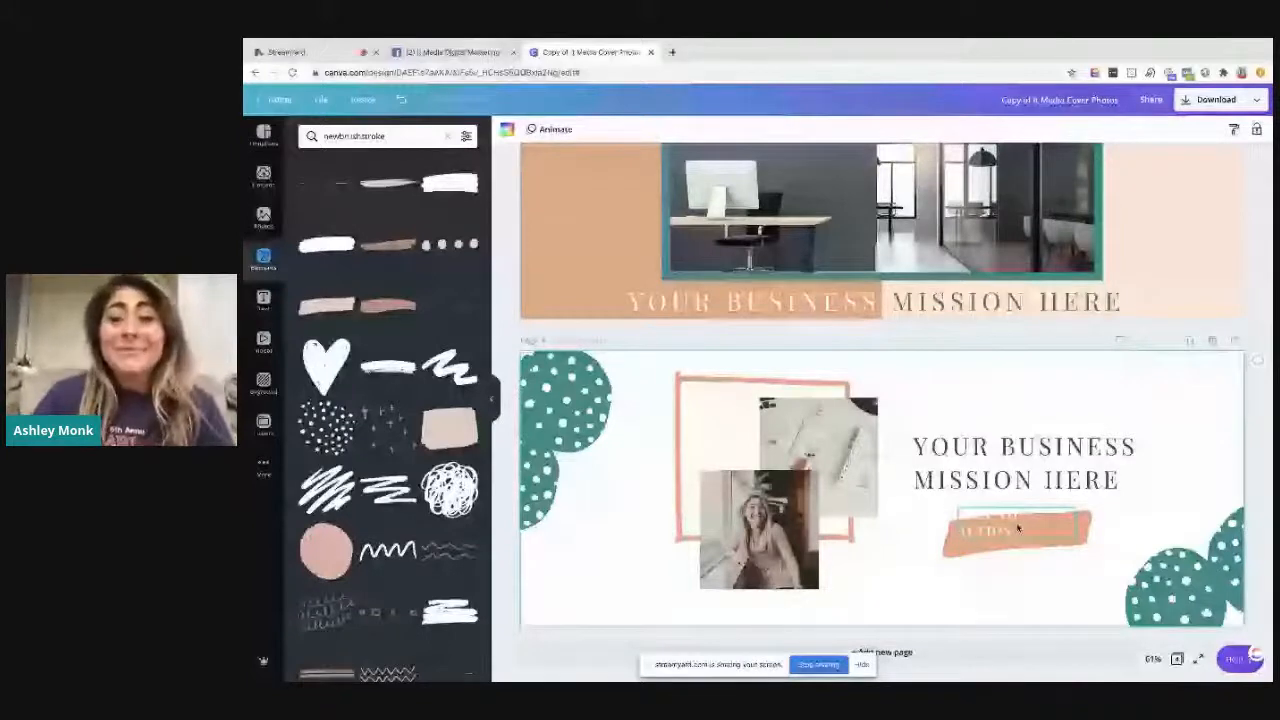
# Look back over the cover designs from page 1 and switch to the StreamYard broadcast
pyautogui.scroll(10, 795, 374)
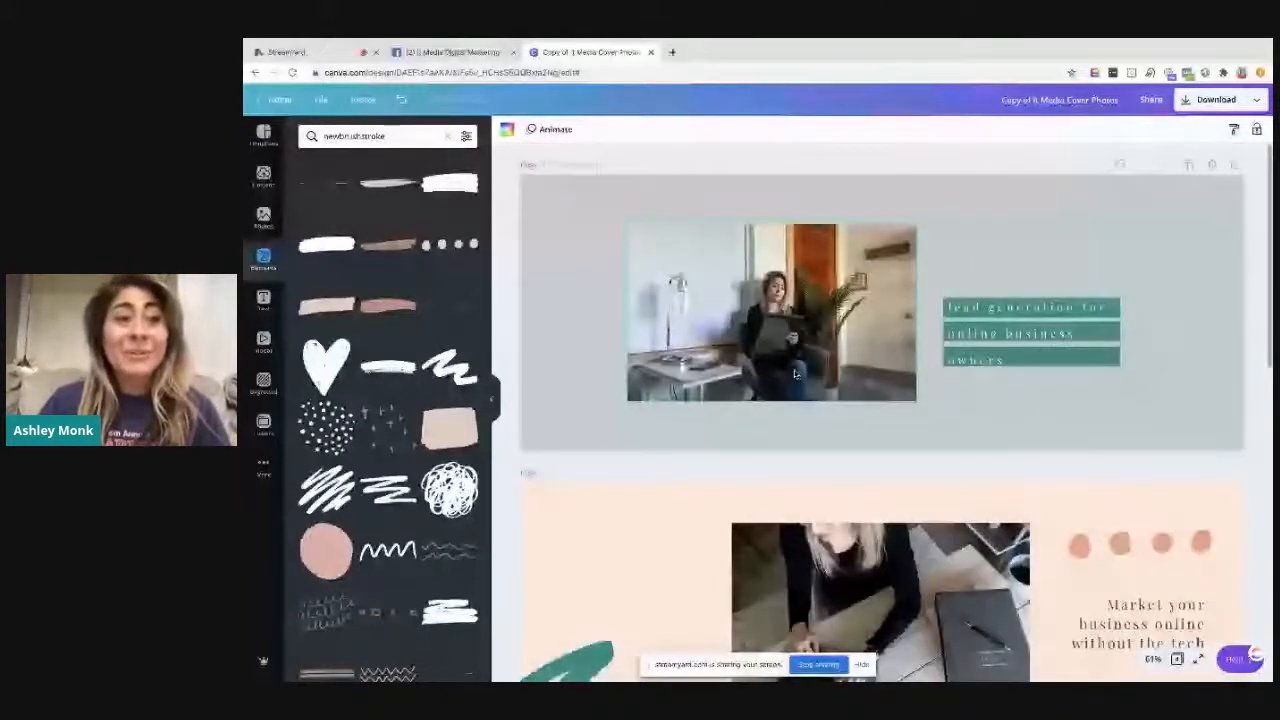
pyautogui.click(287, 52)
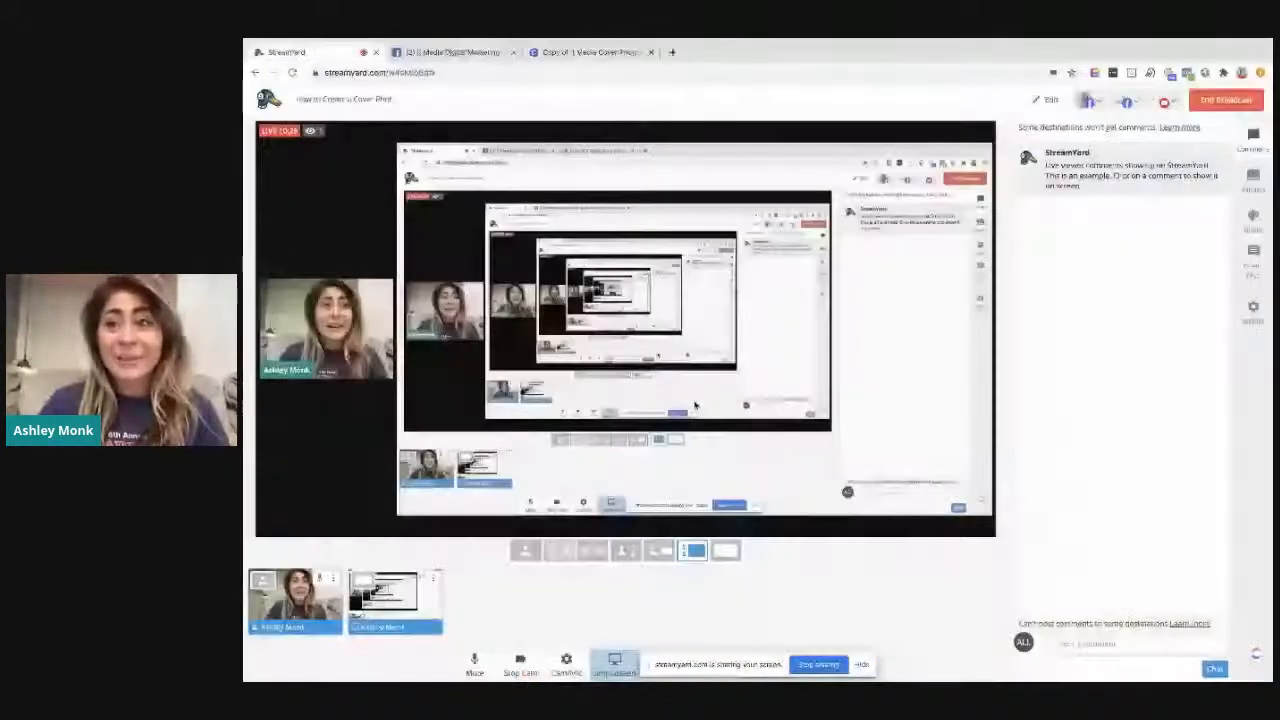